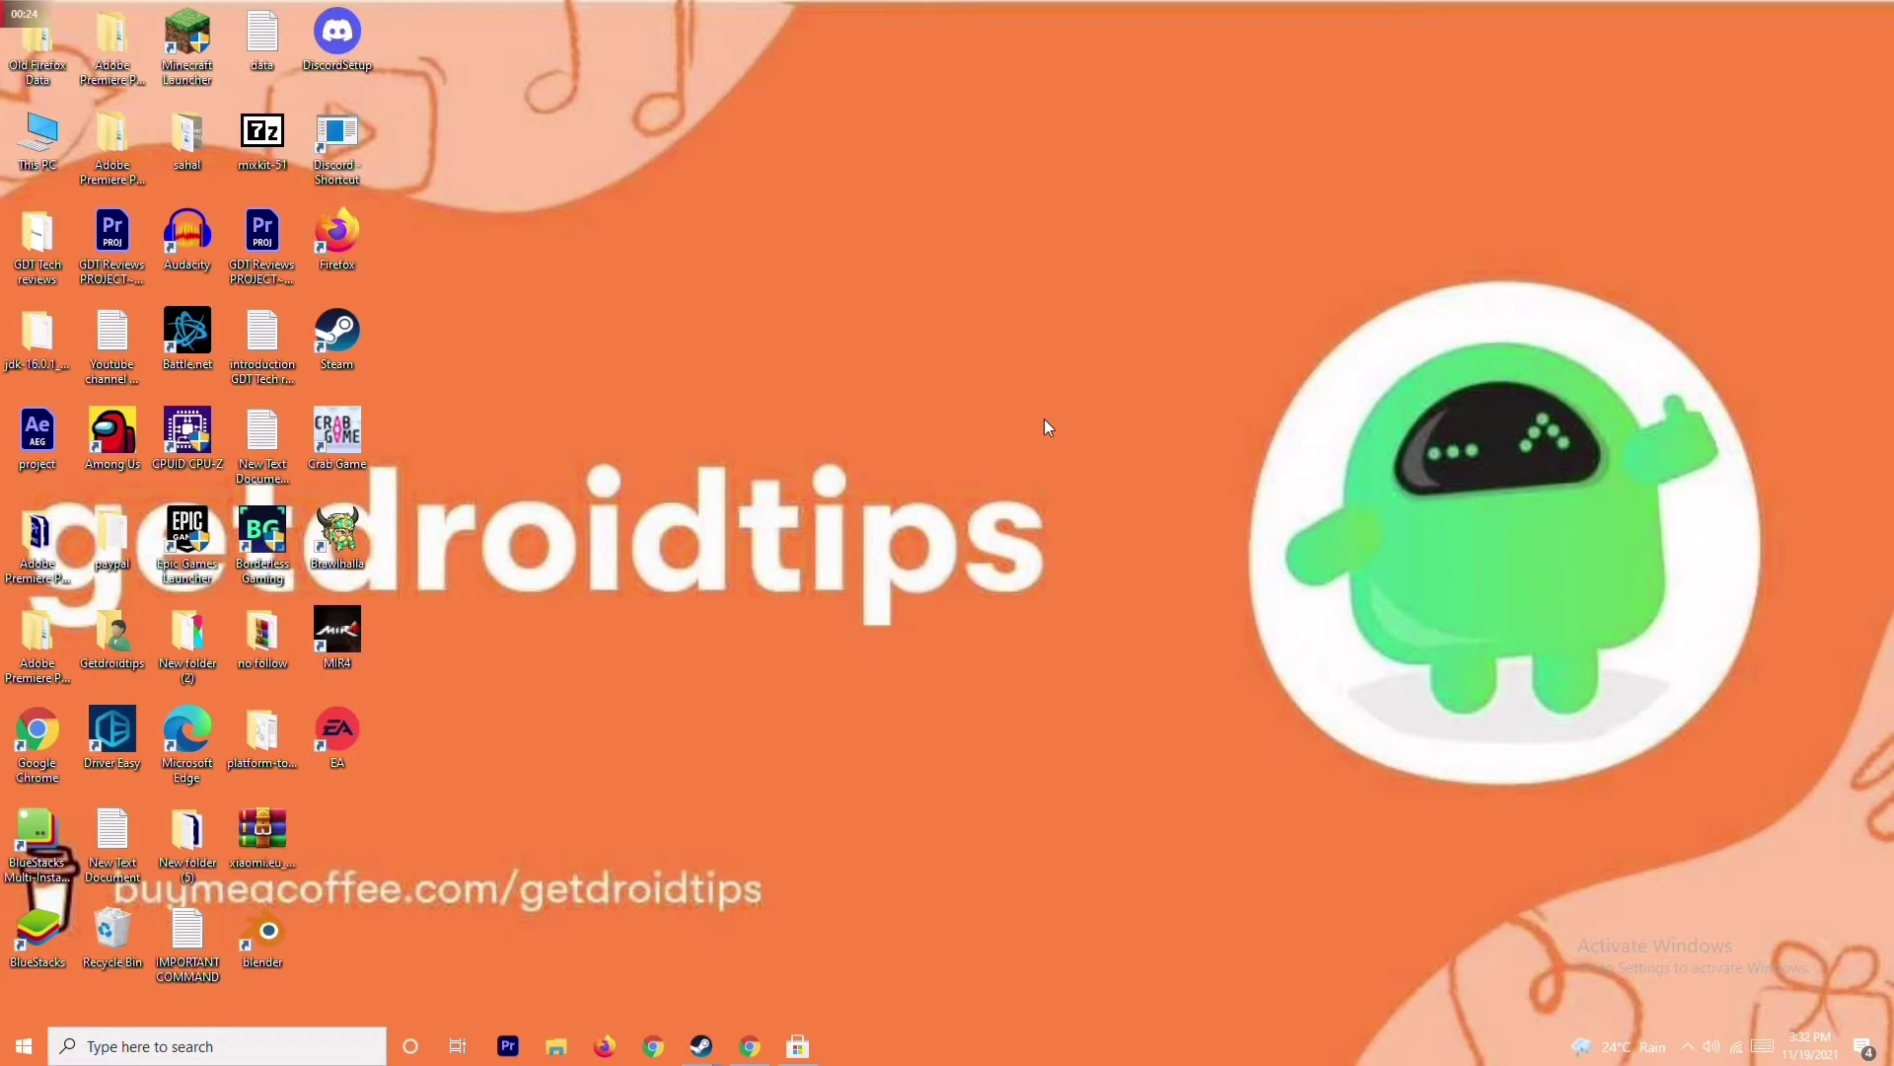
Step: Open Device Manager from This PC's system properties
right_click(44, 169)
left_click(138, 394)
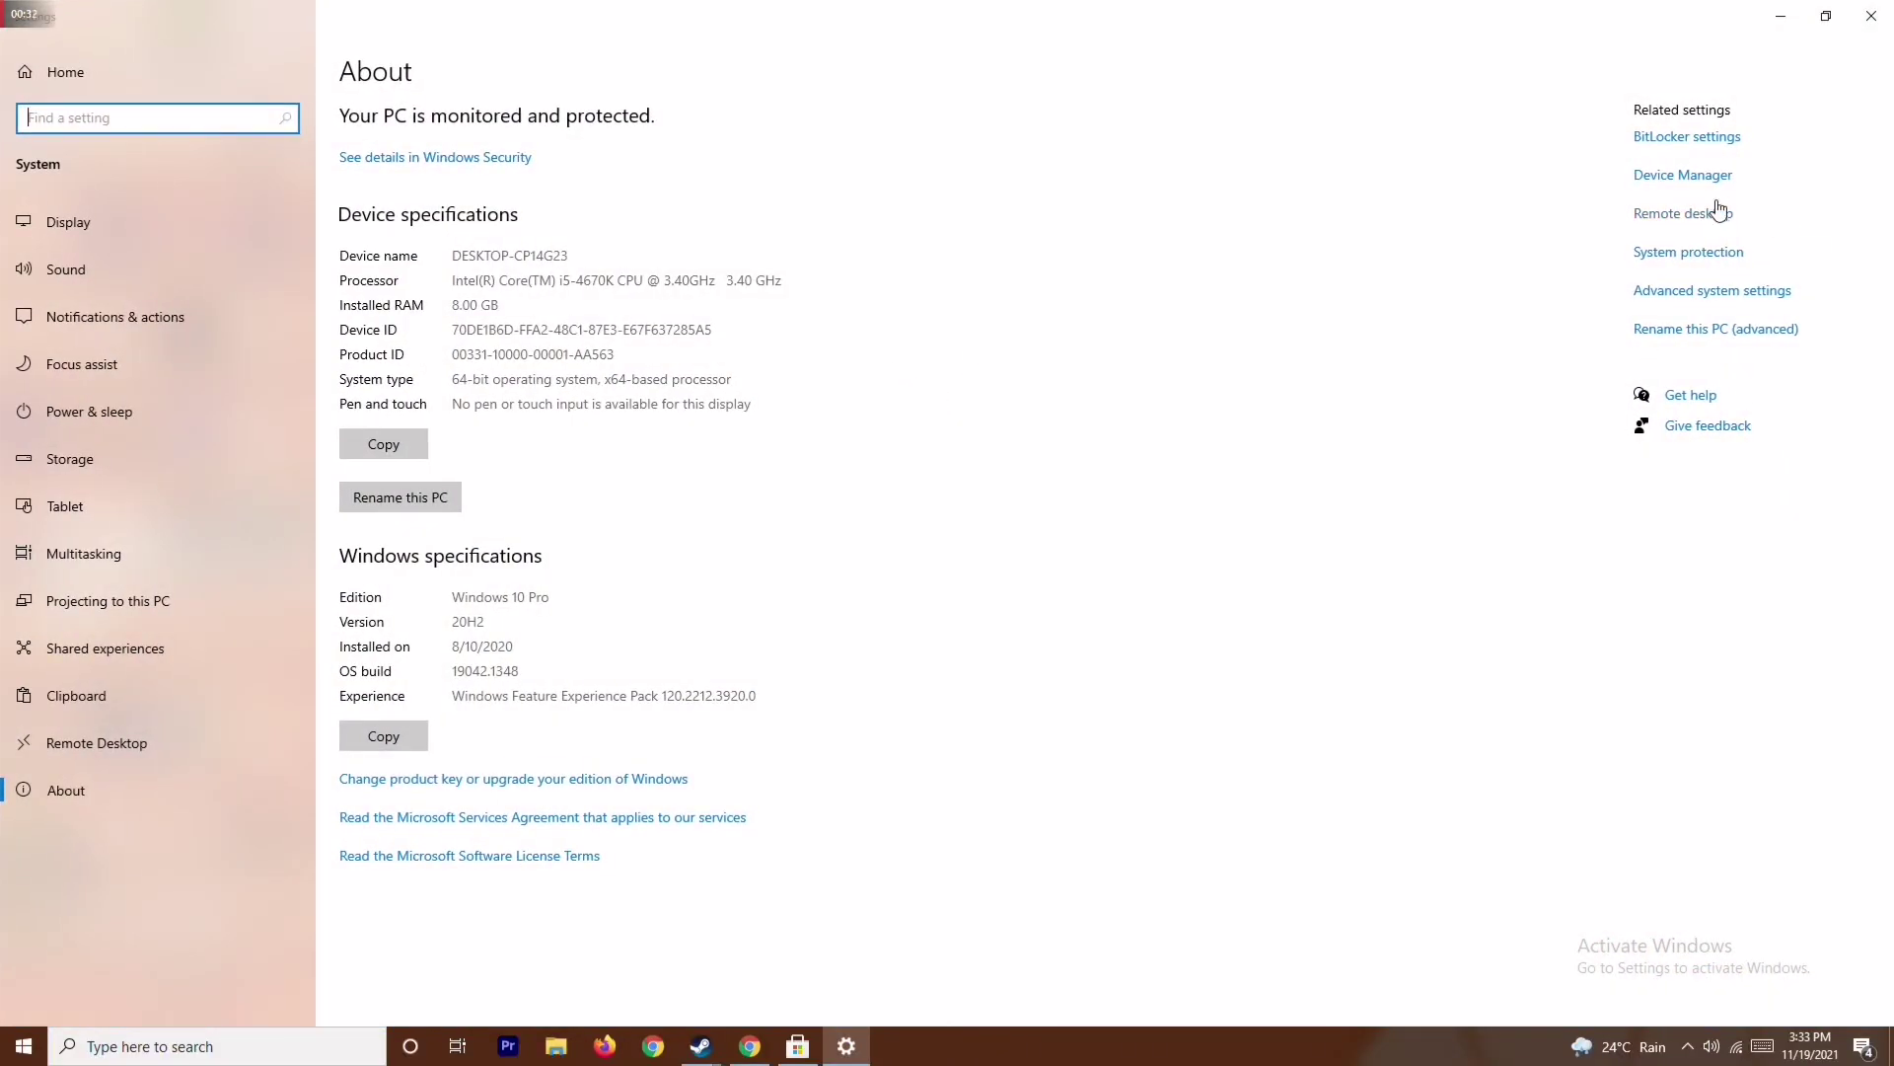
left_click(1687, 178)
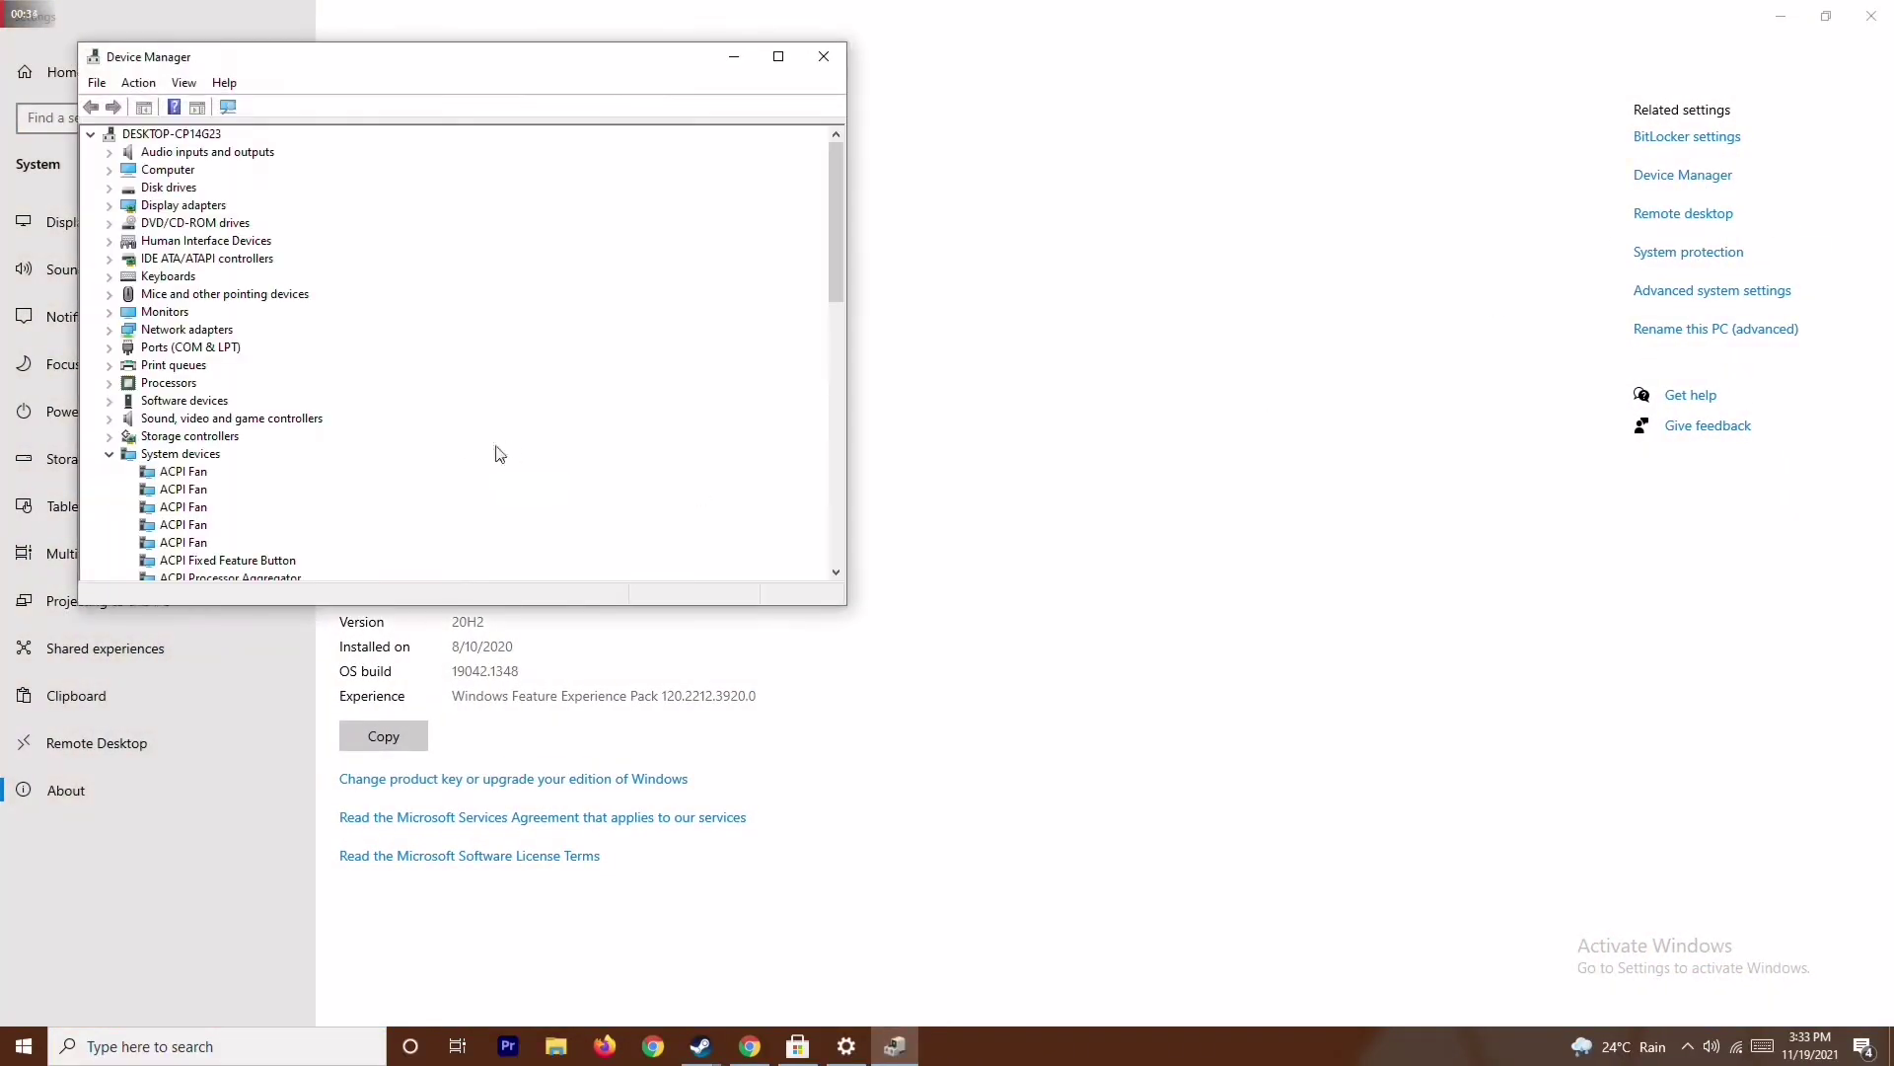
Step: Search automatically for an AMD Radeon RX 5700 driver update; the best driver is already installed
left_click(110, 206)
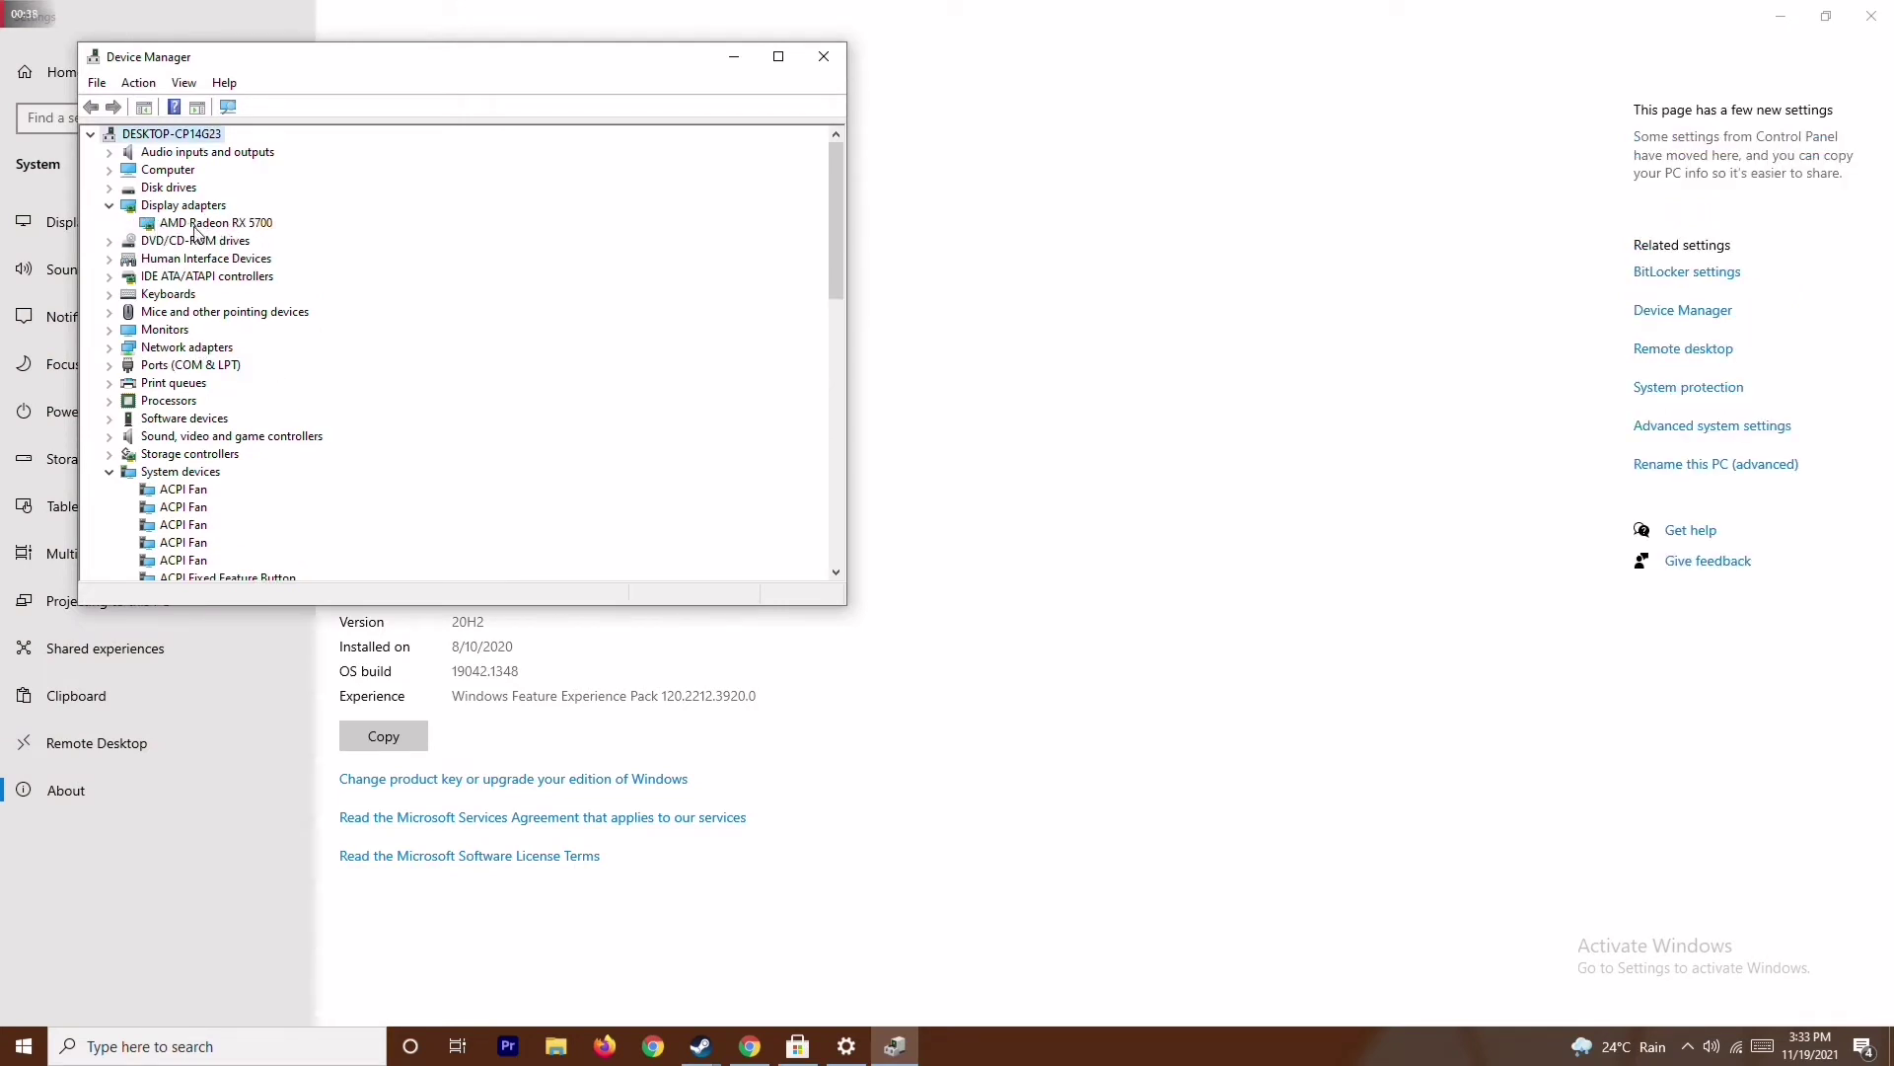
right_click(264, 231)
left_click(314, 235)
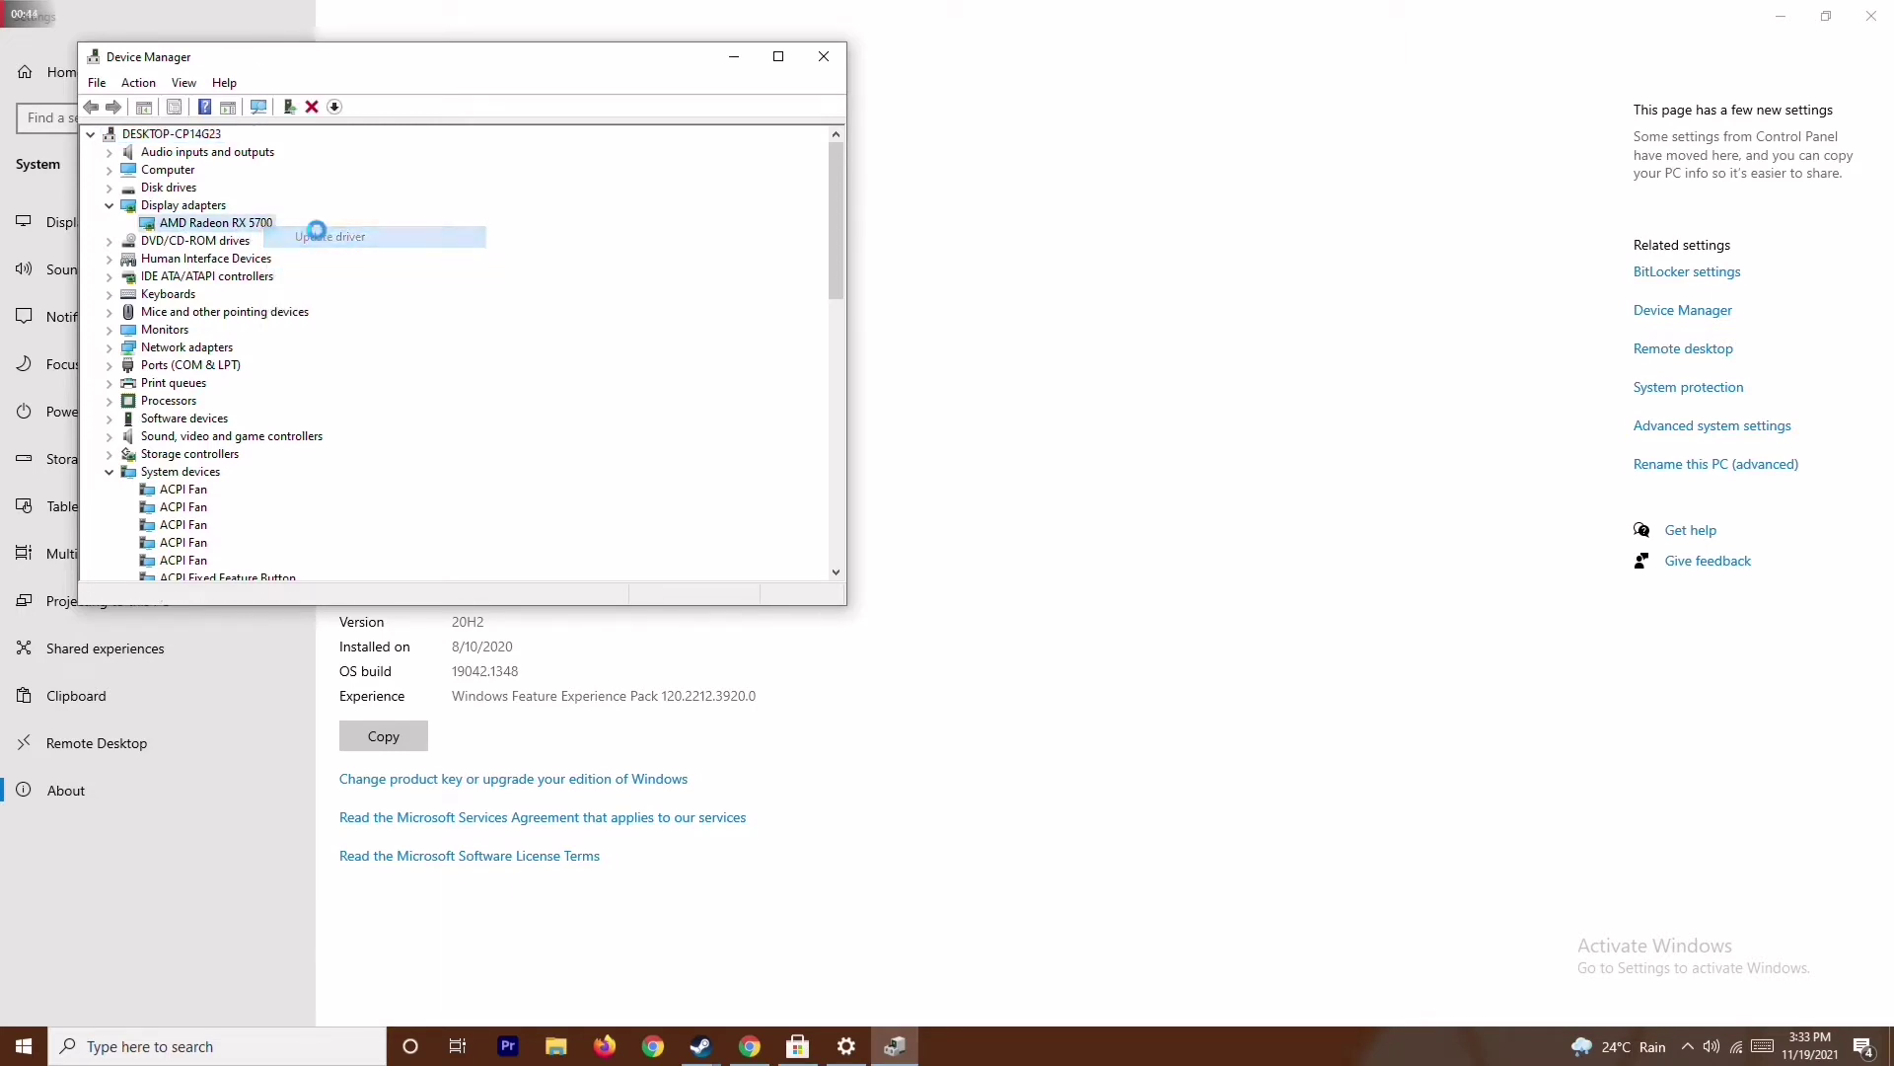
left_click(361, 294)
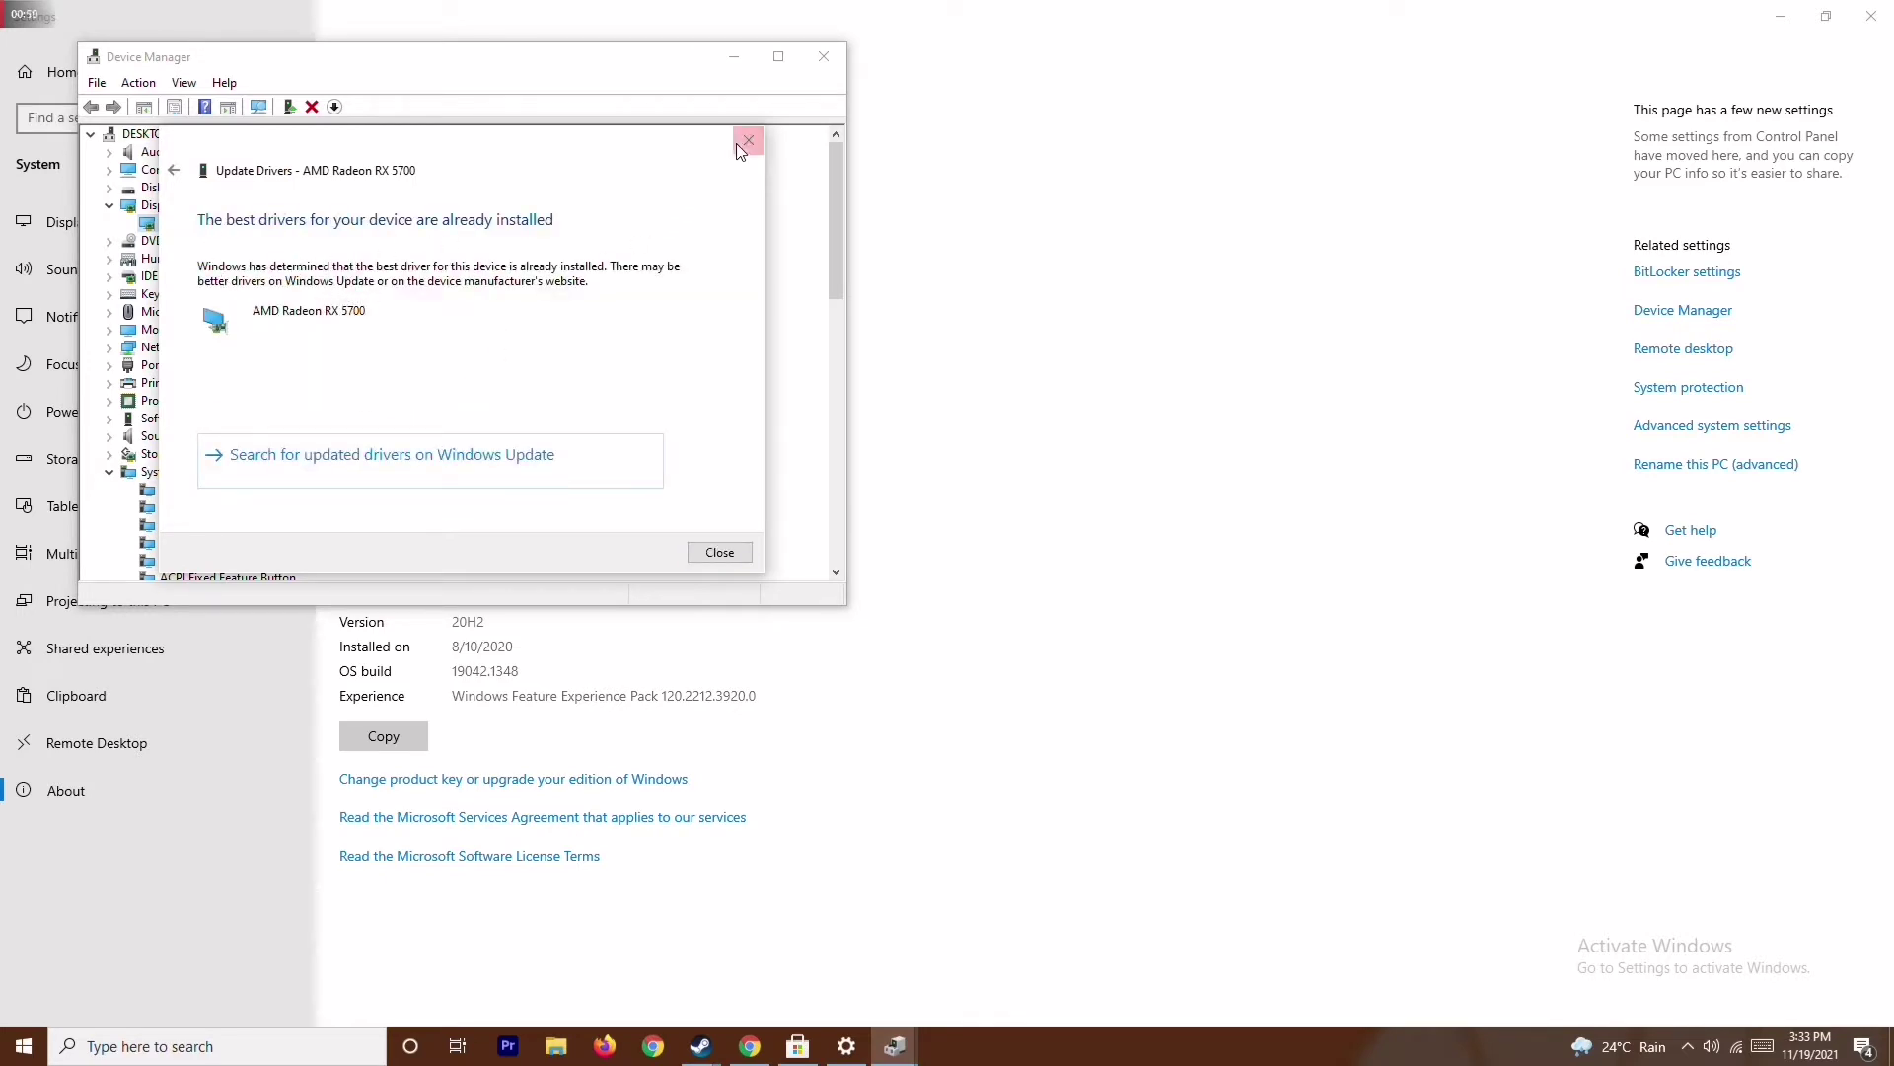
left_click(749, 141)
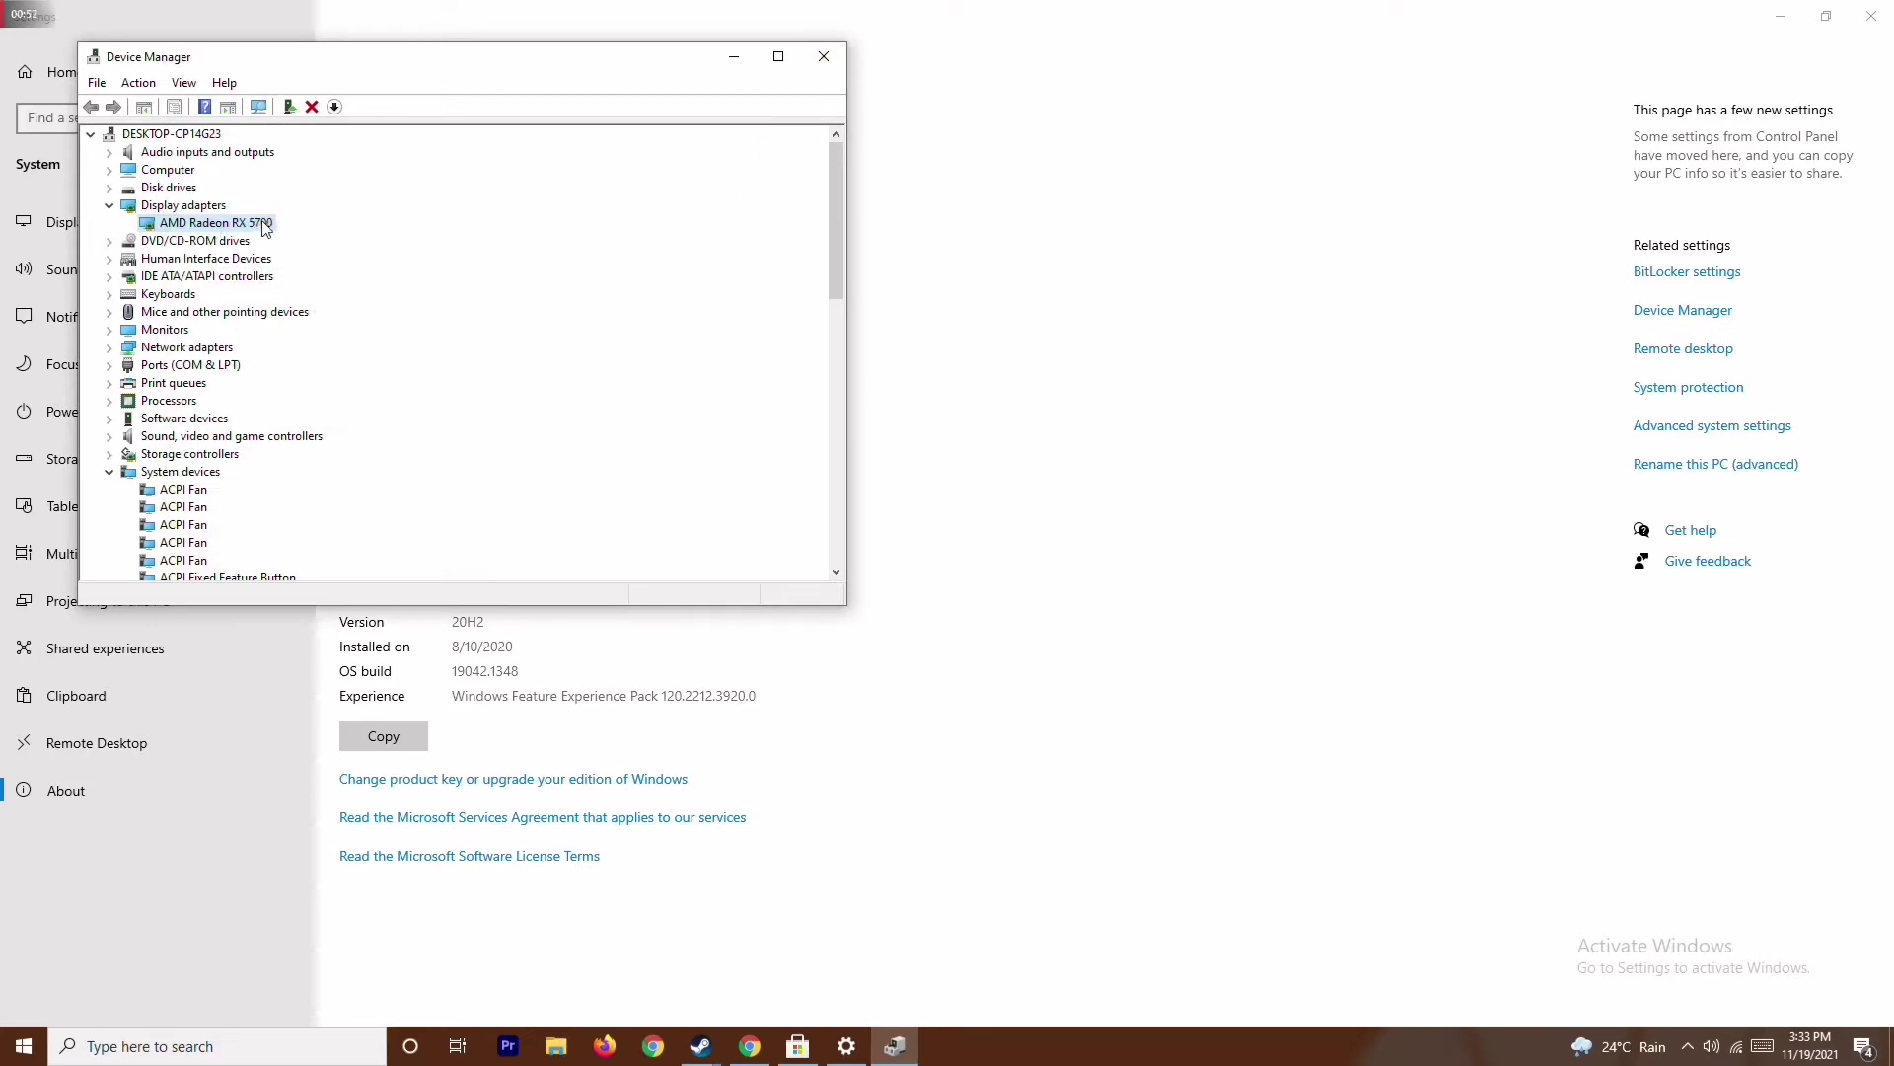
Step: Collapse the display adapters and system devices lists and close Device Manager
left_click(110, 206)
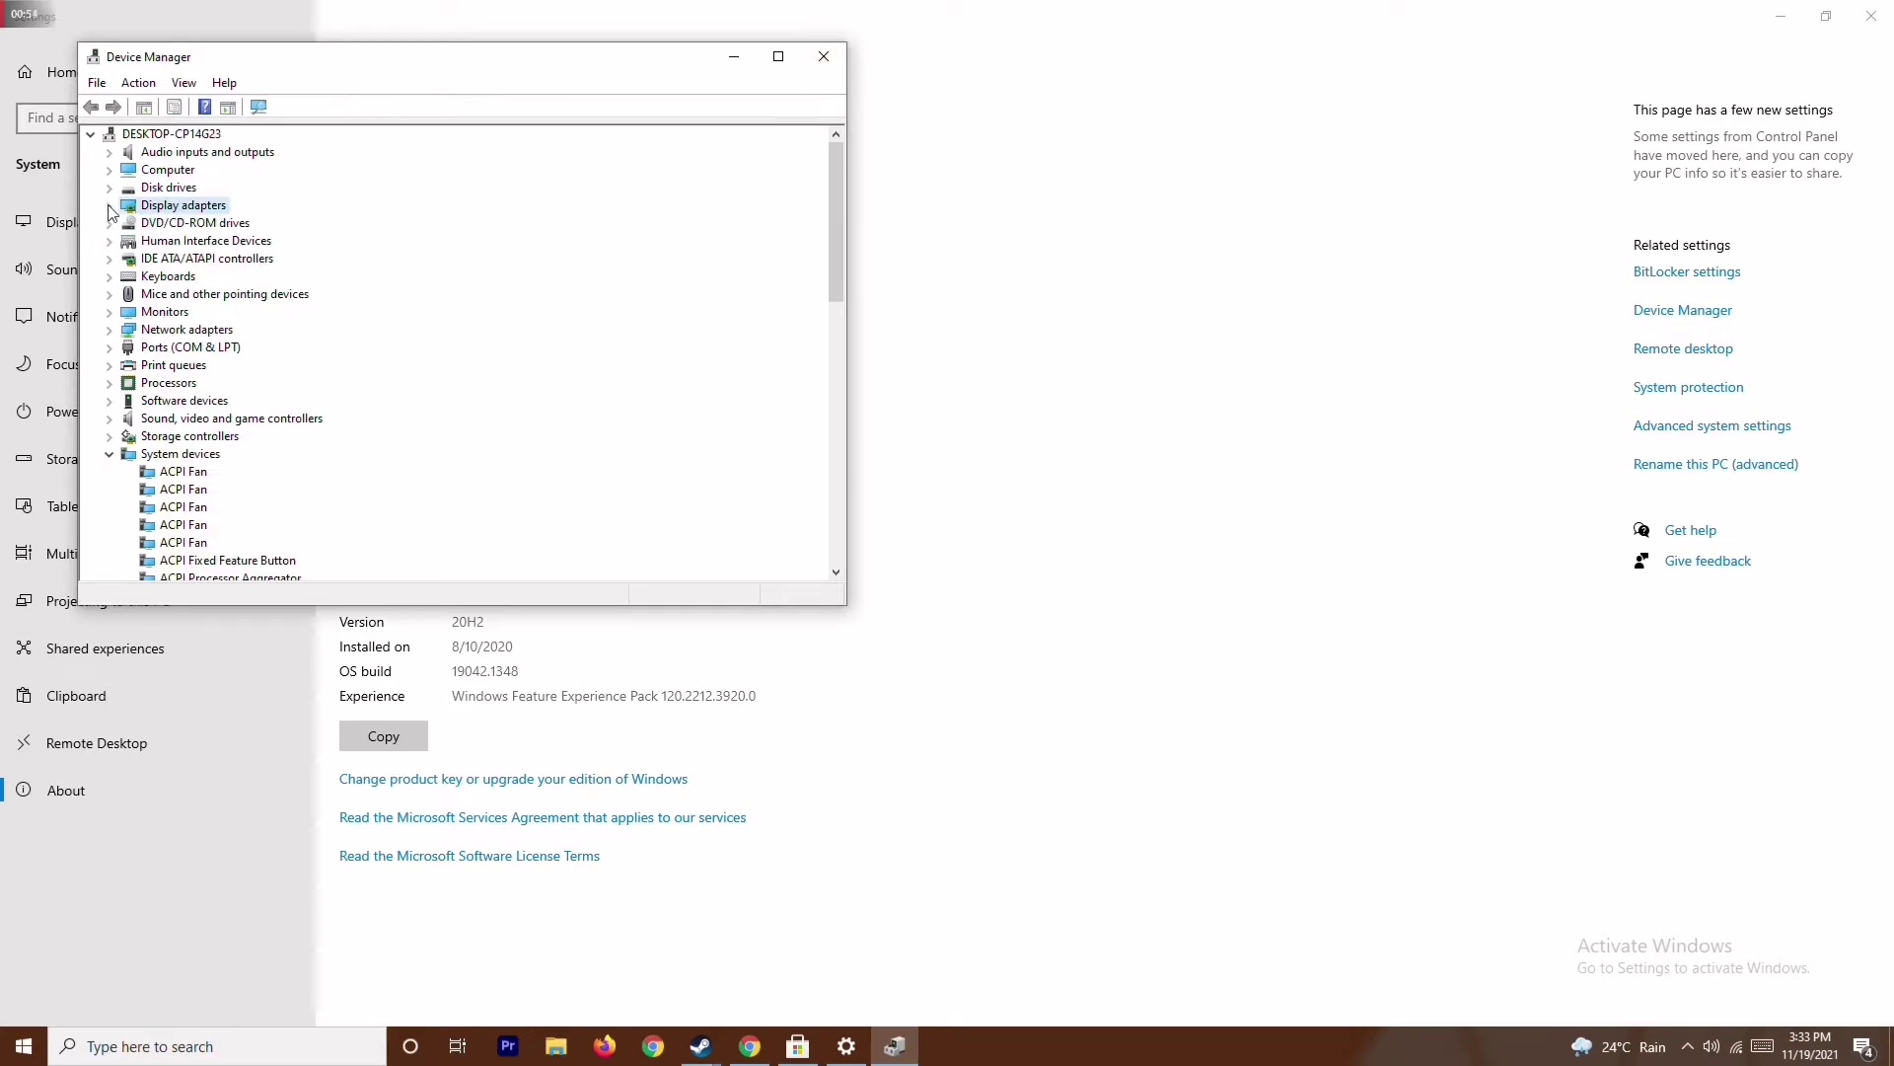
left_click(108, 454)
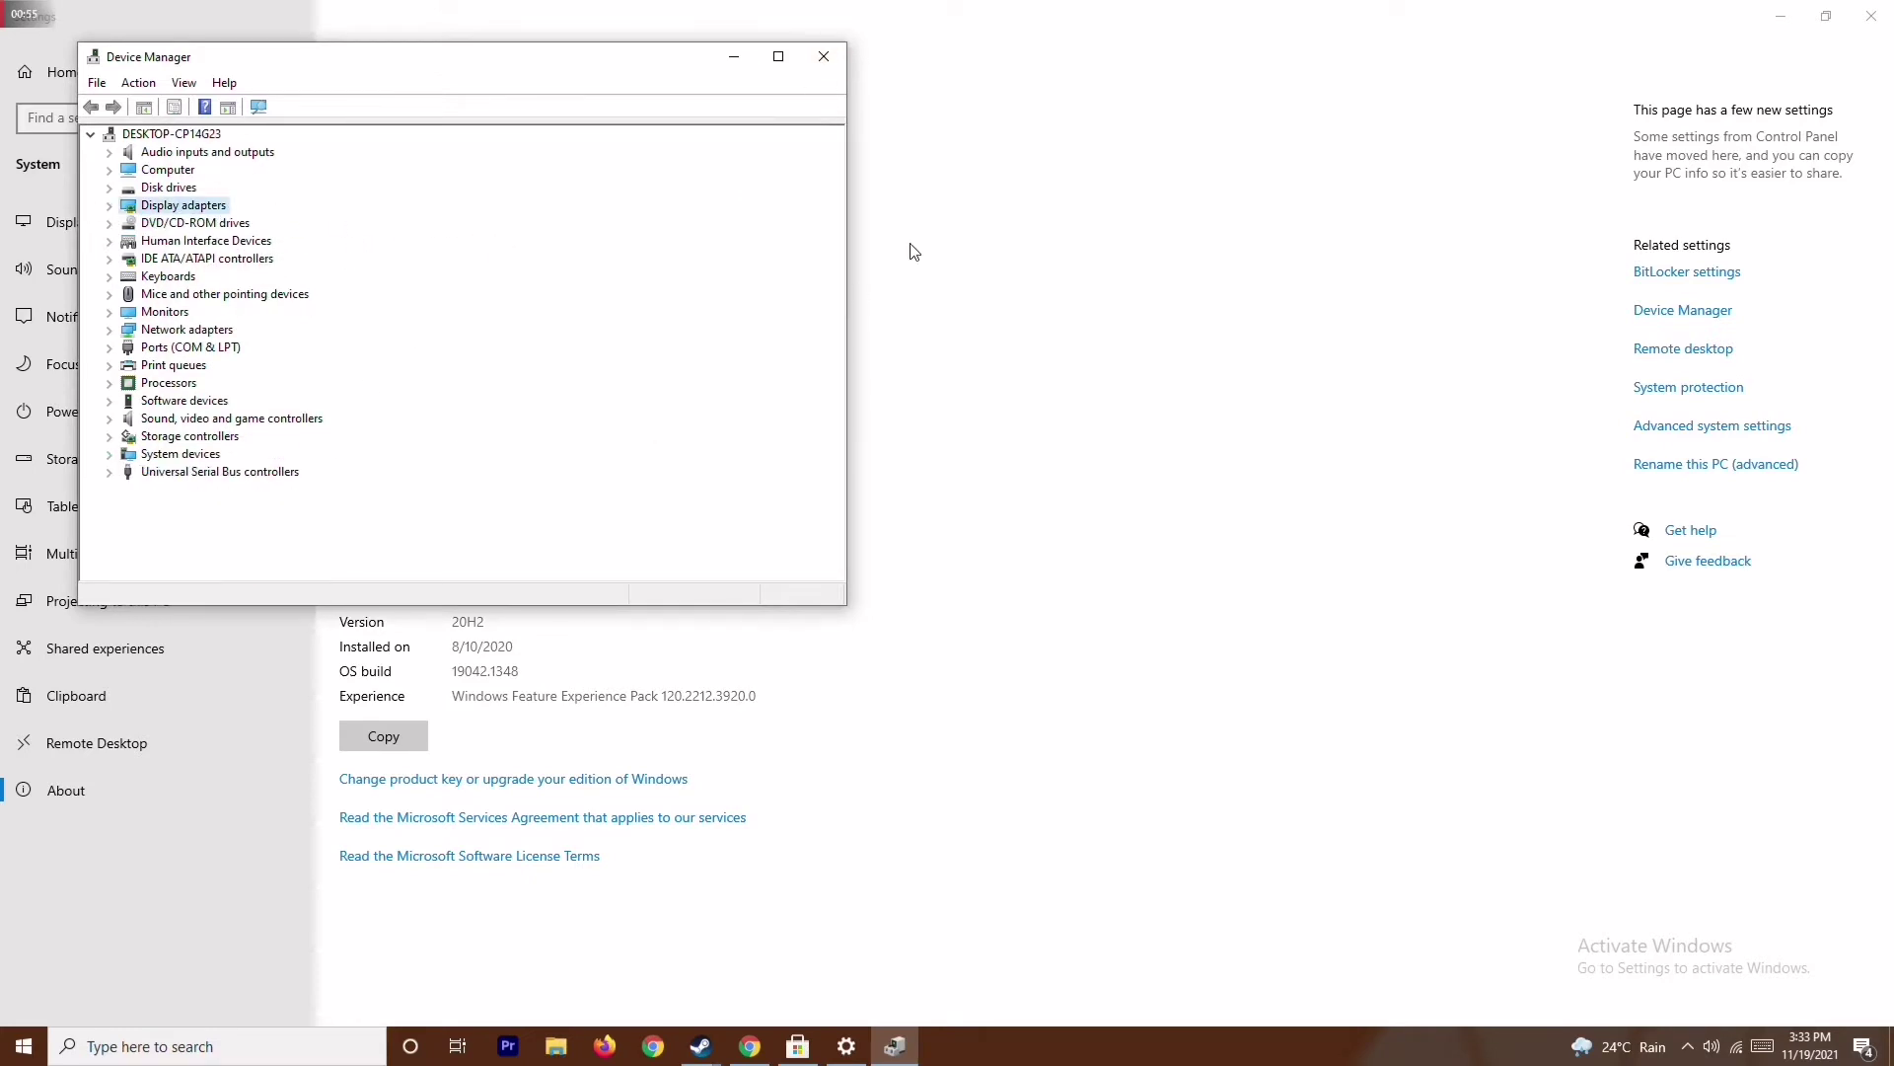
left_click(823, 56)
Step: Close the About page, confirm in Settings' Windows Update that the PC is up to date, then close Settings
left_click(1871, 15)
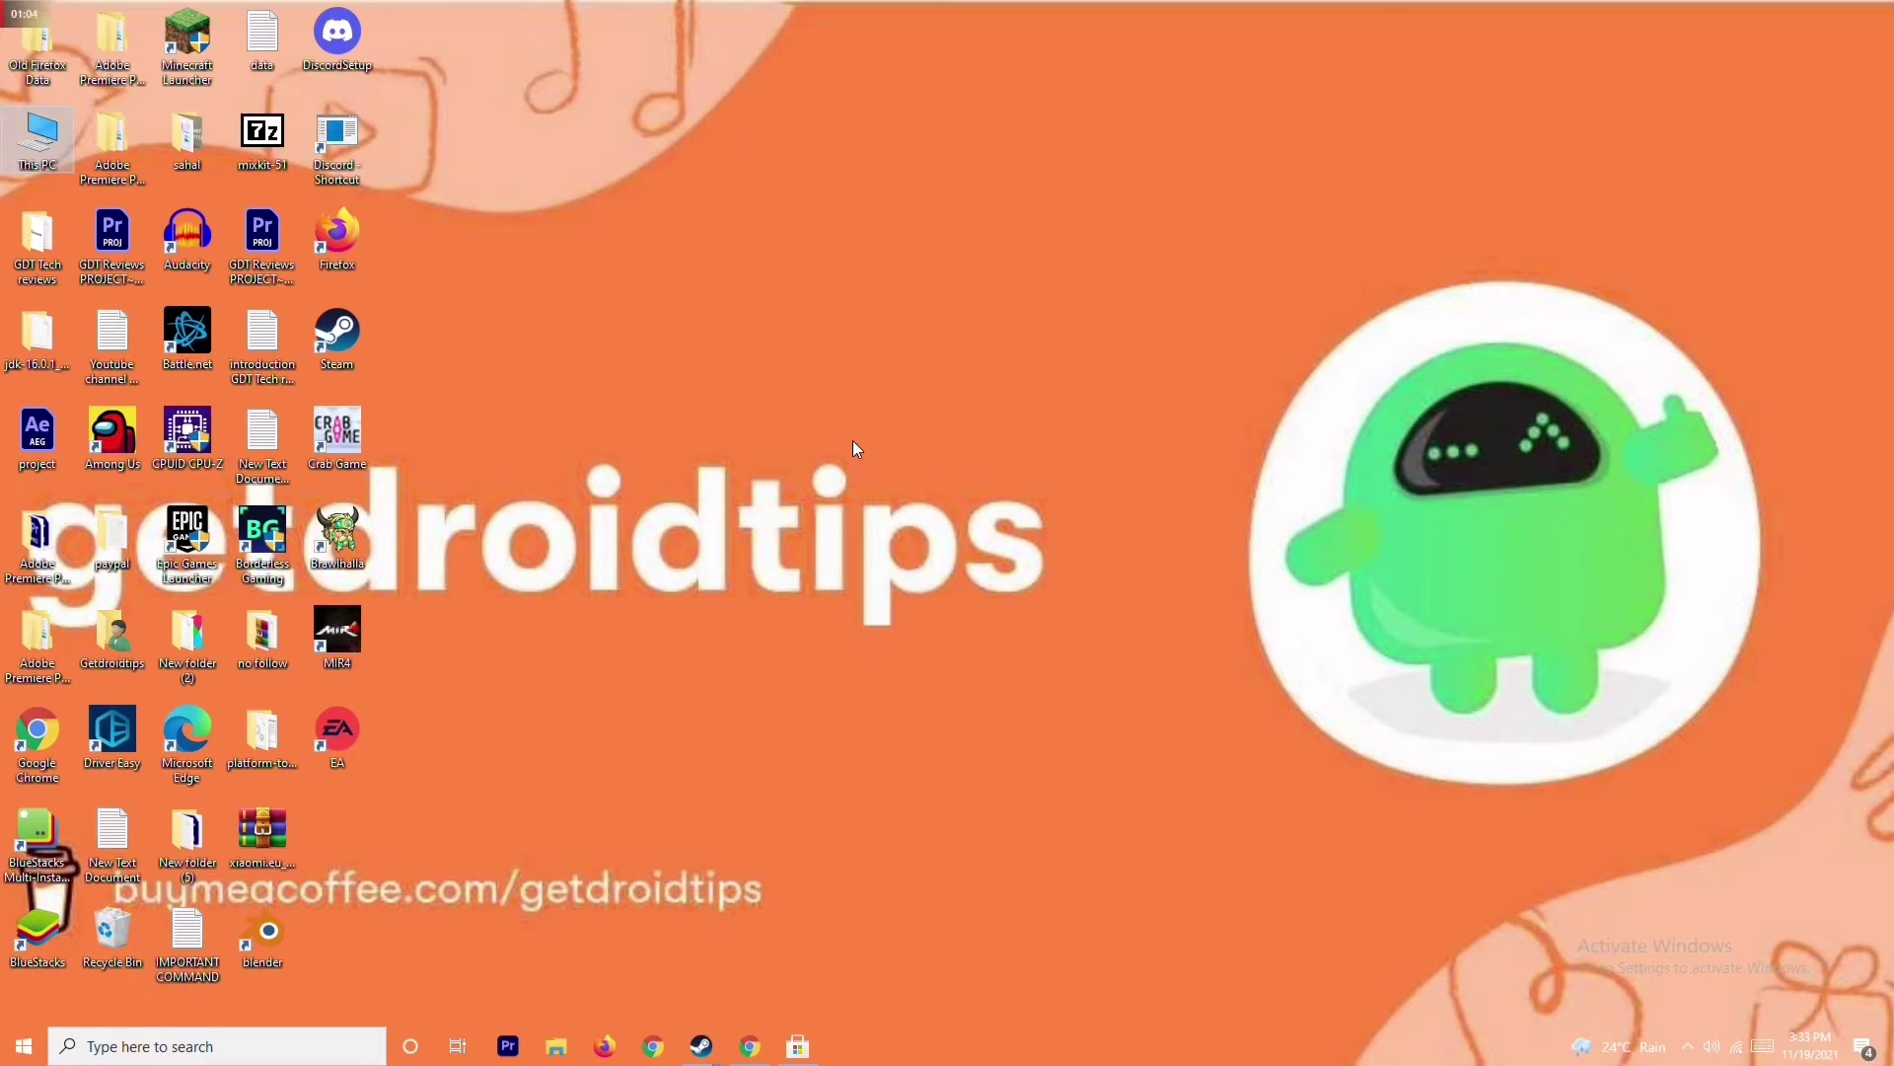
left_click(228, 1055)
type("sett")
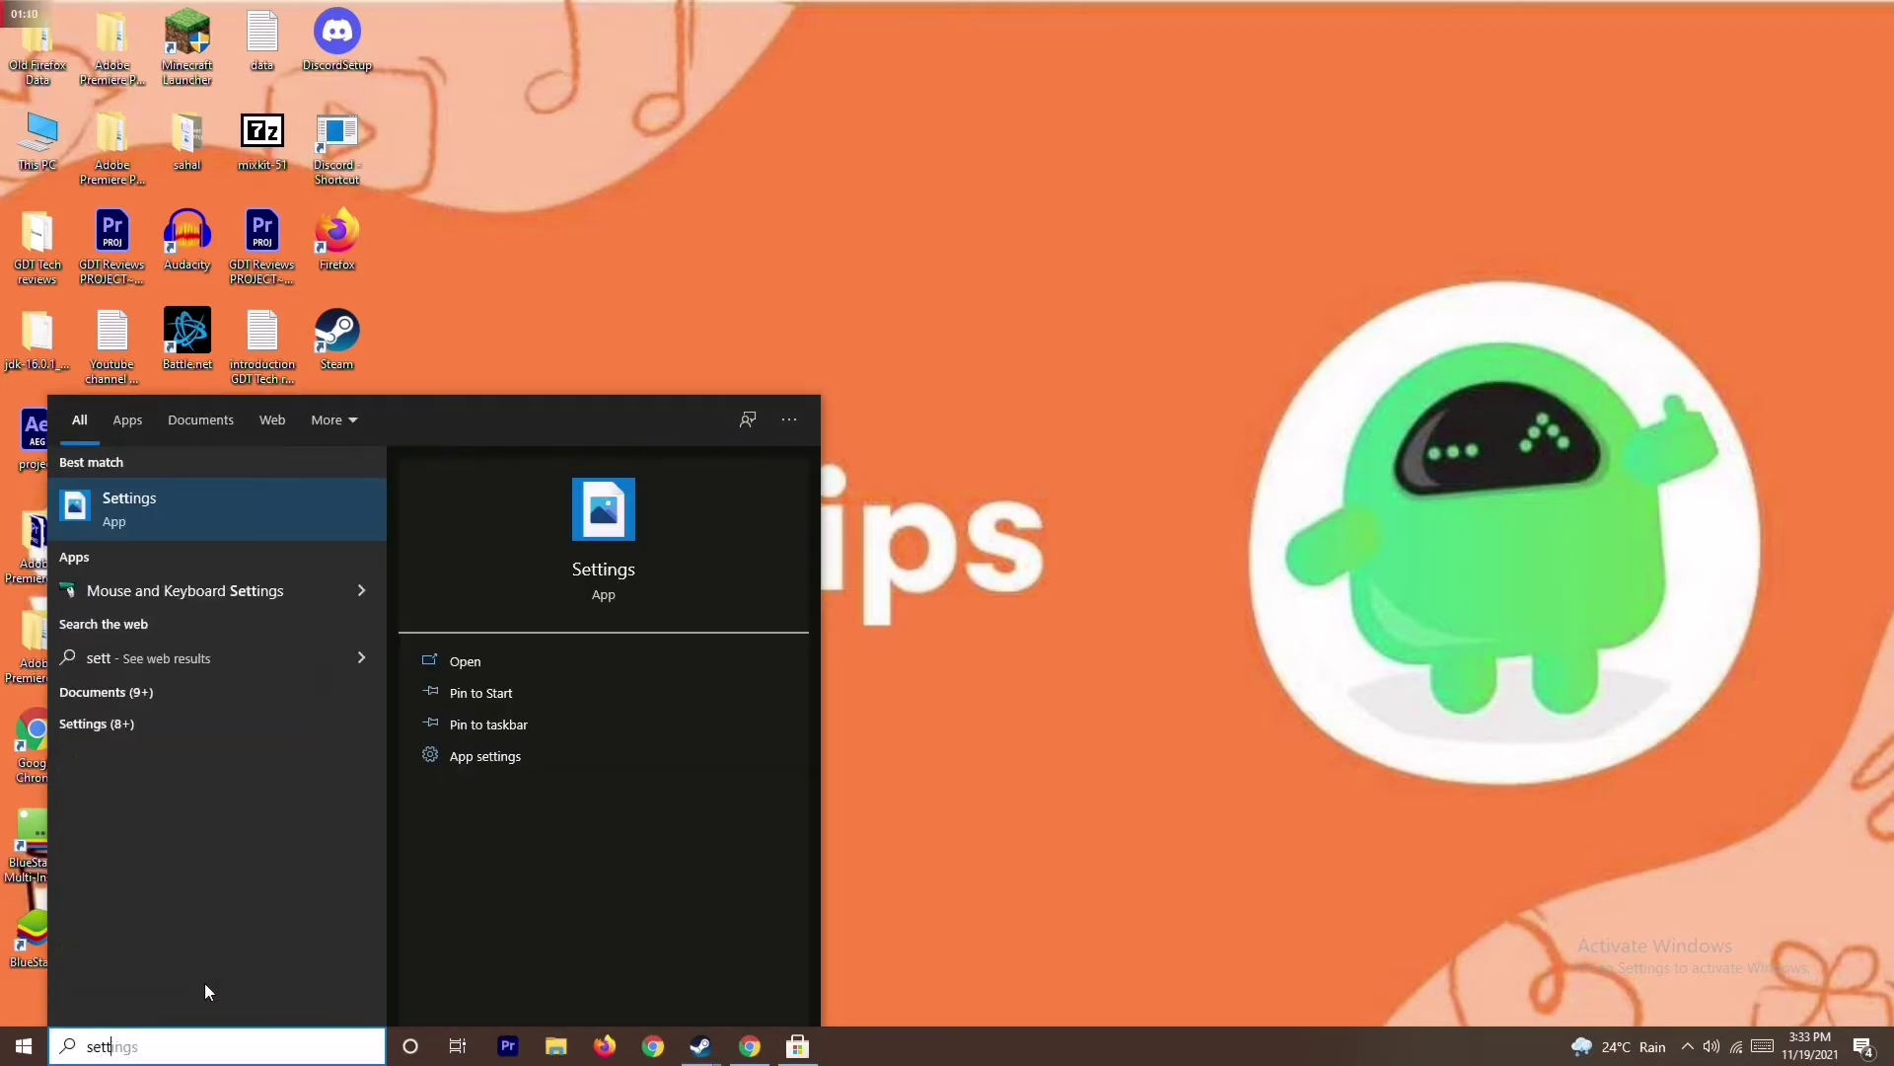
left_click(267, 510)
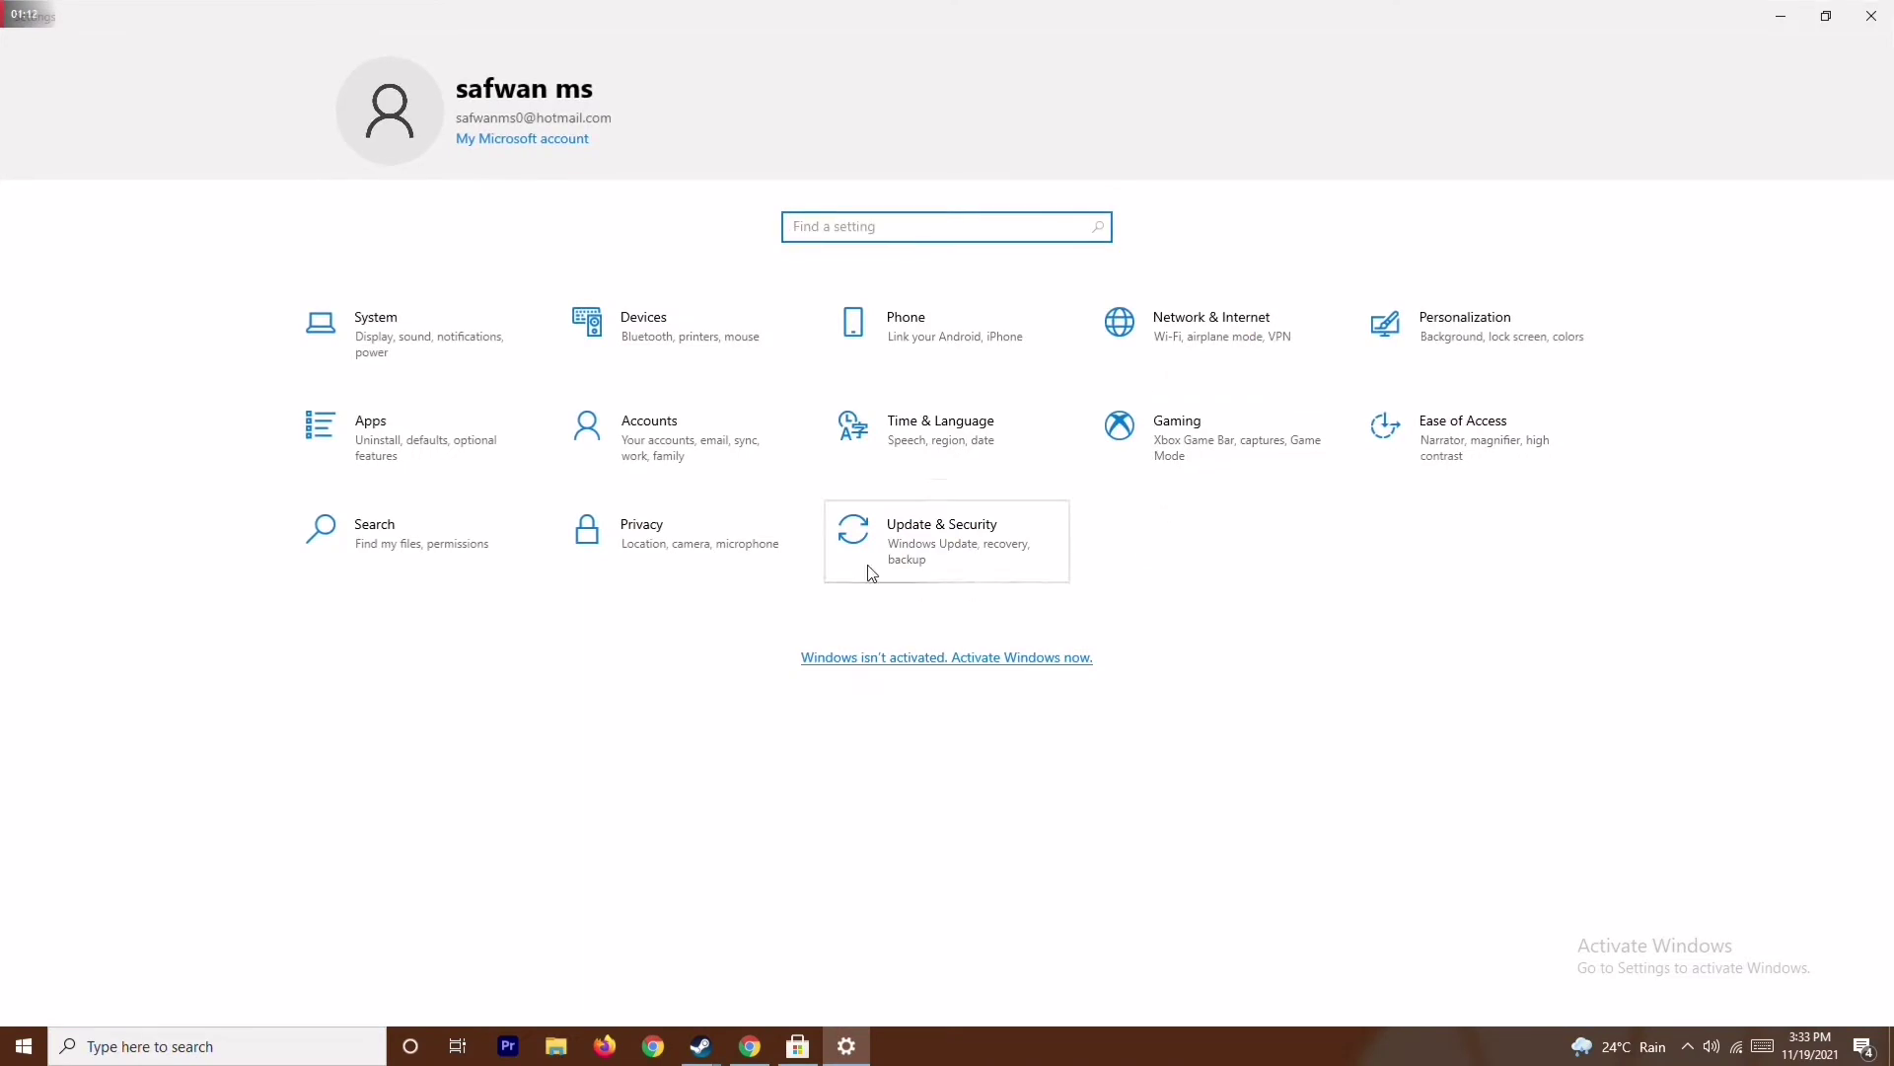
left_click(966, 533)
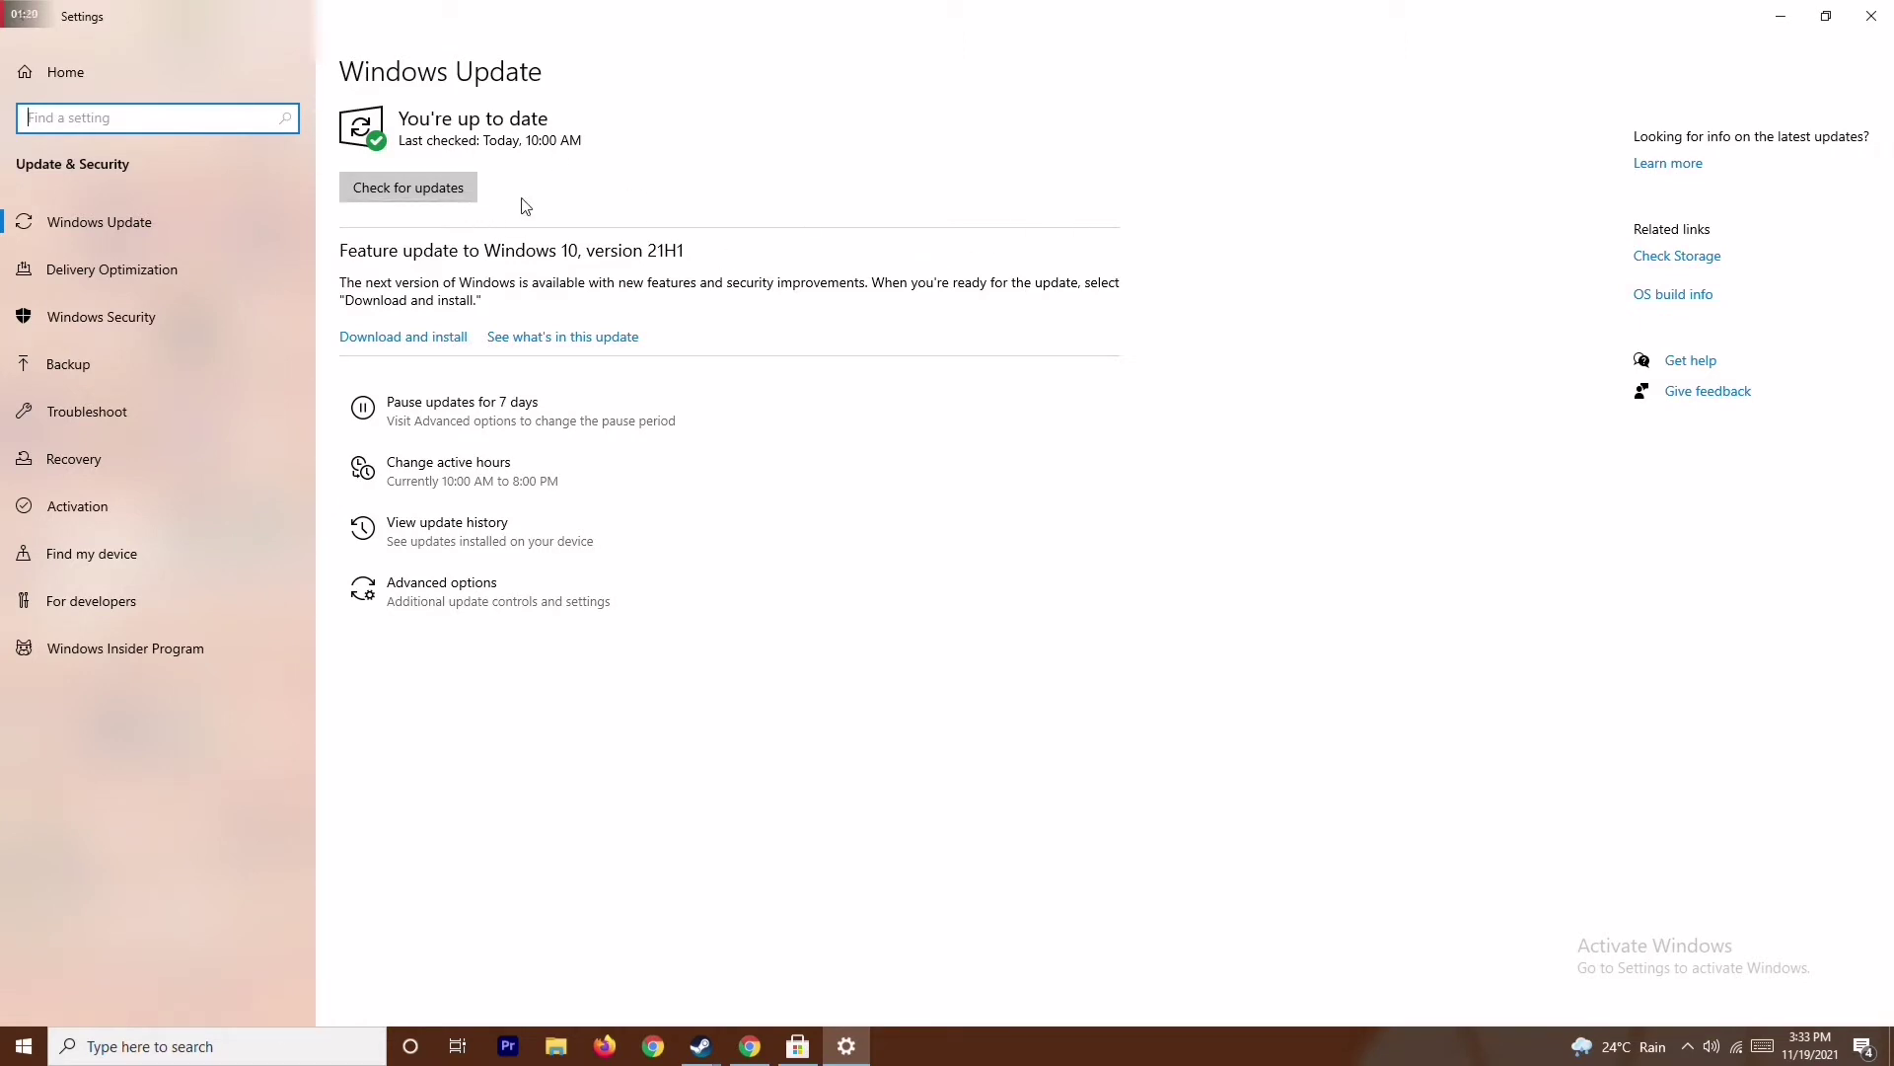
left_click(1870, 21)
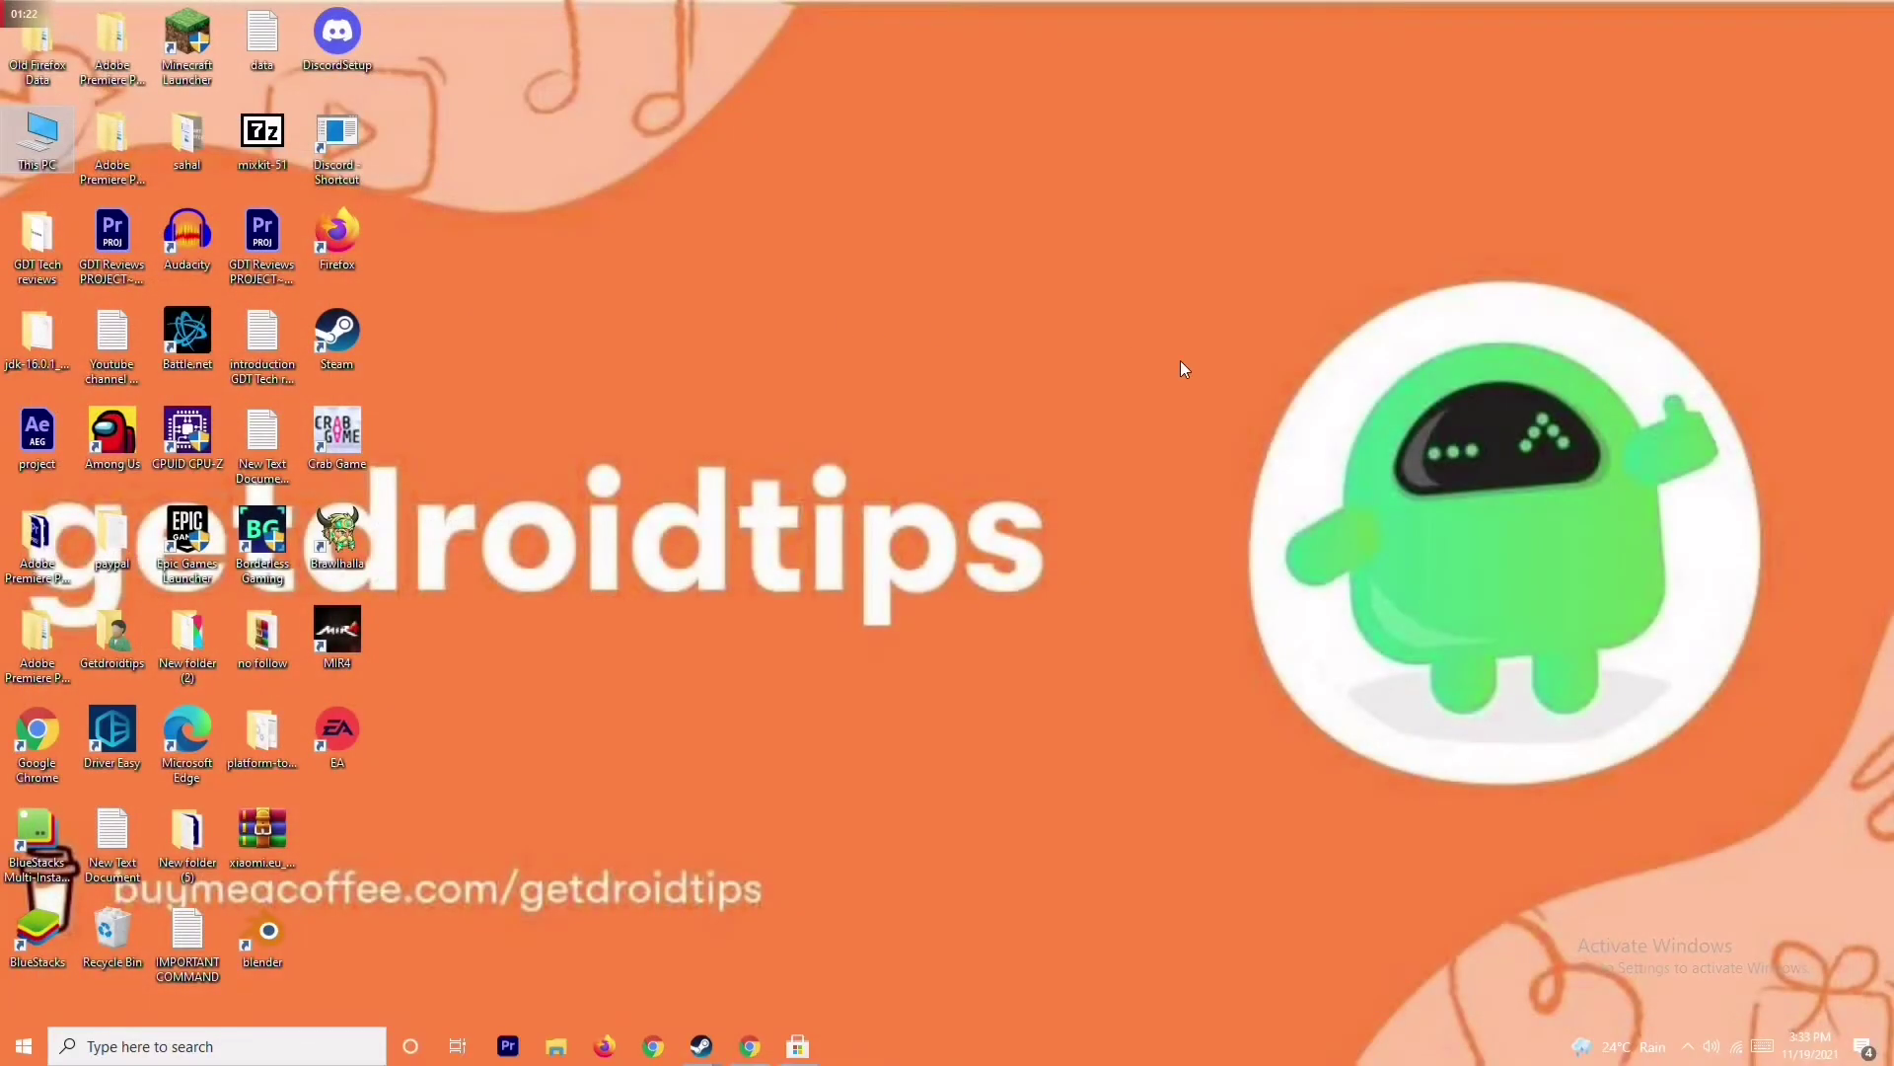
Step: Refresh the desktop and open Task Manager from the taskbar
right_click(1159, 355)
left_click(1041, 449)
right_click(1016, 1040)
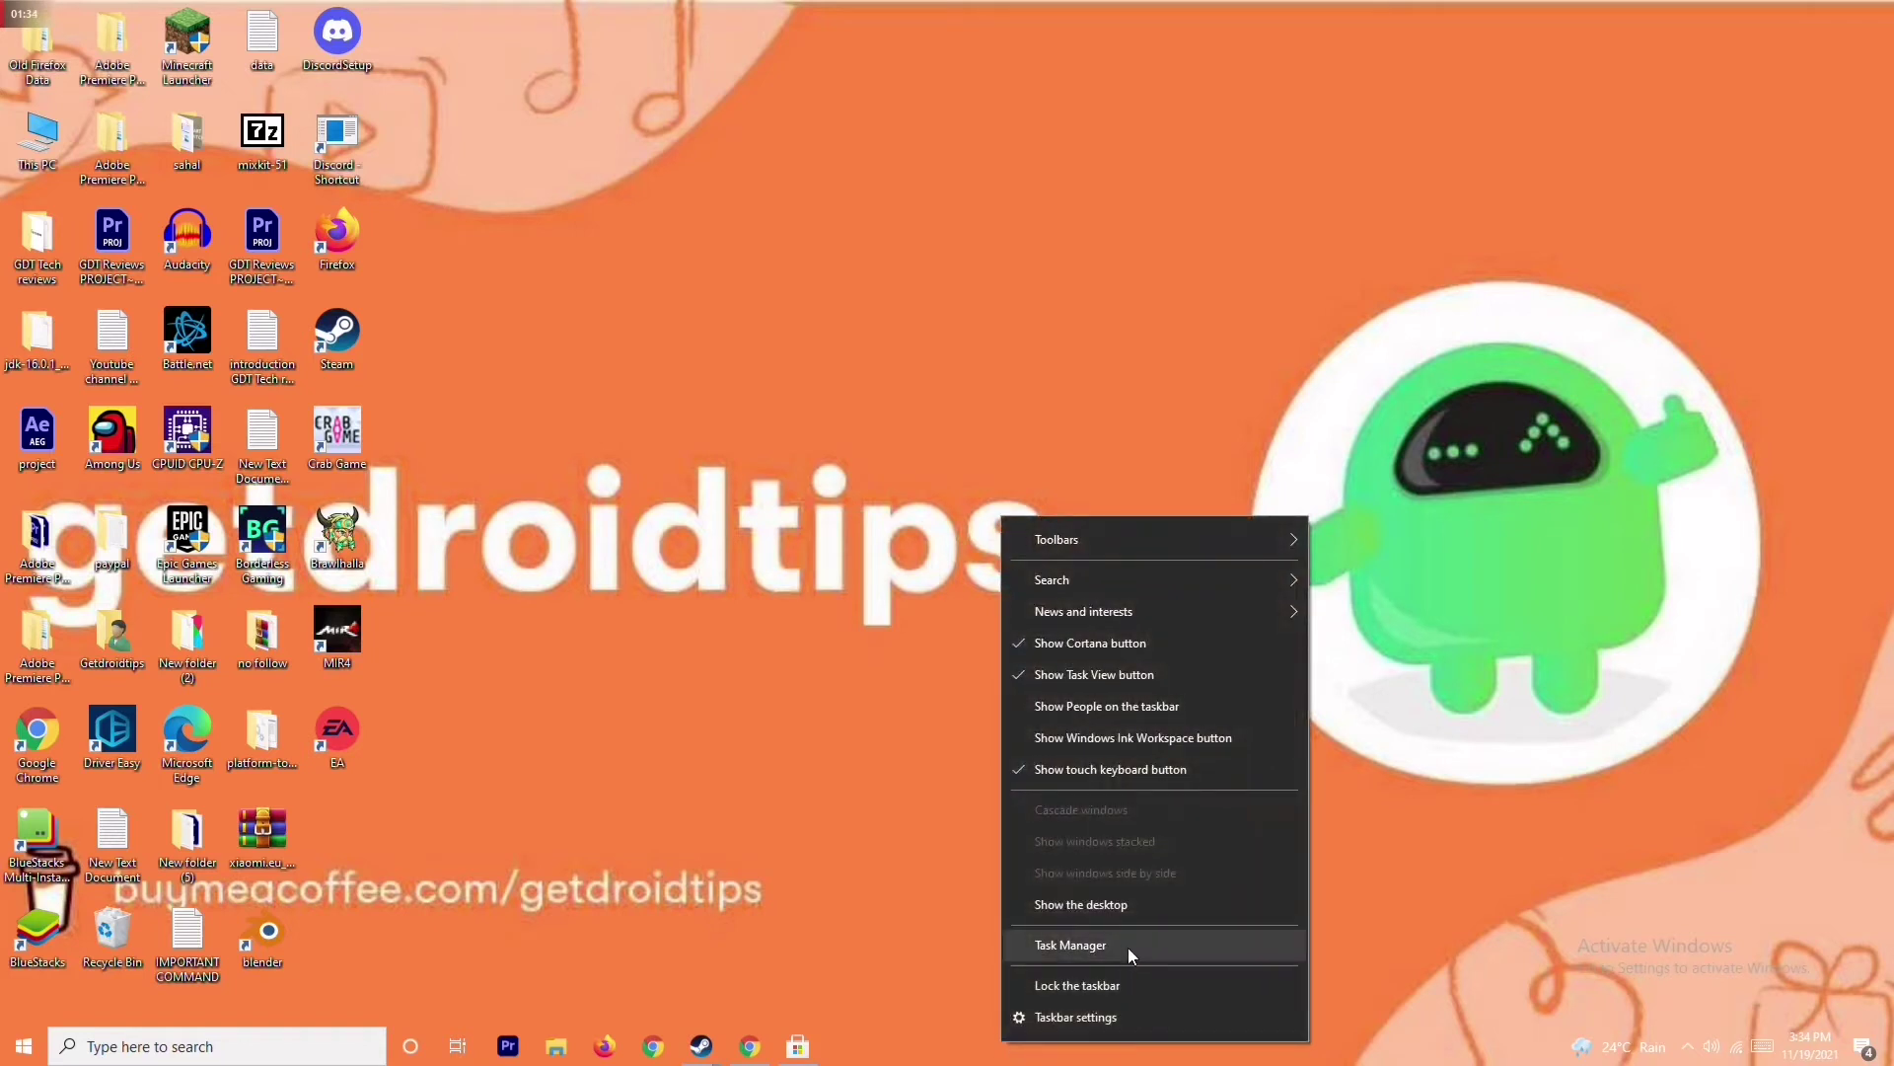
left_click(1128, 947)
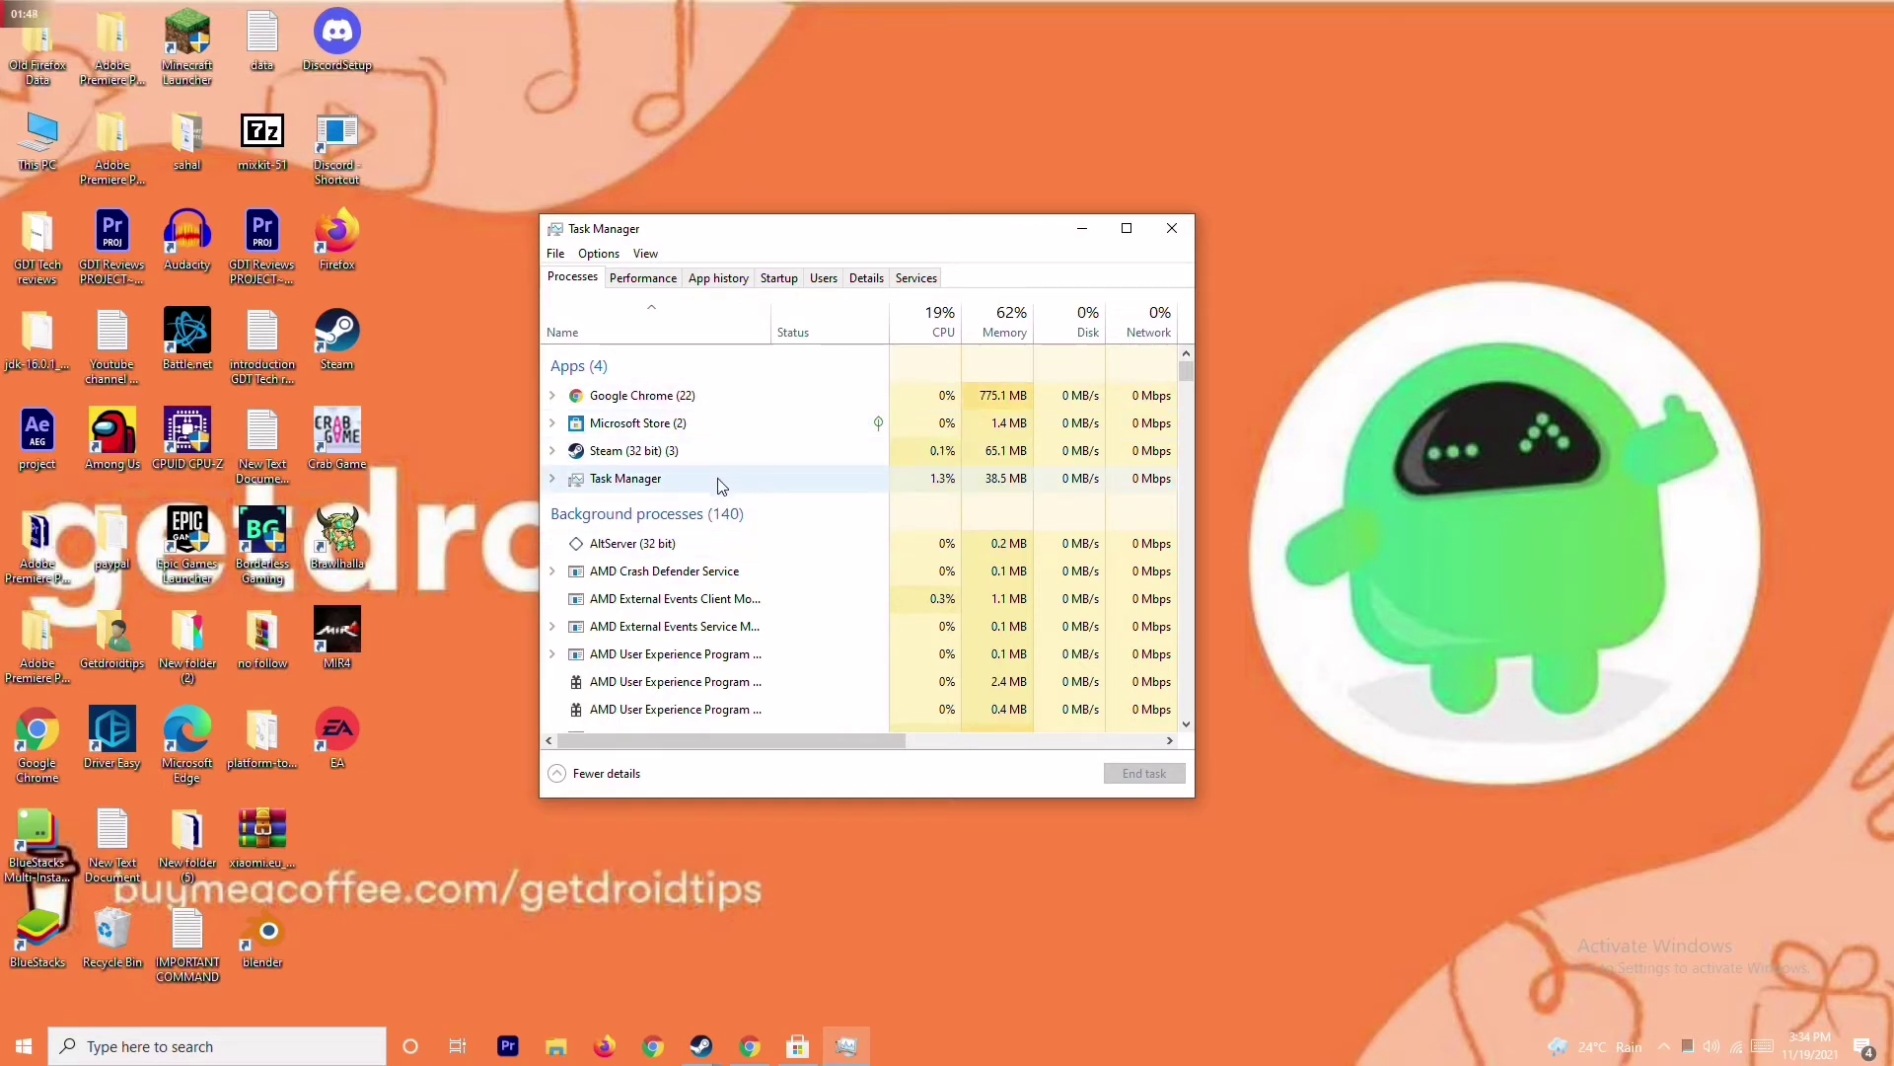
Step: End the Microsoft Store task and close Task Manager
left_click(742, 424)
right_click(805, 424)
left_click(864, 487)
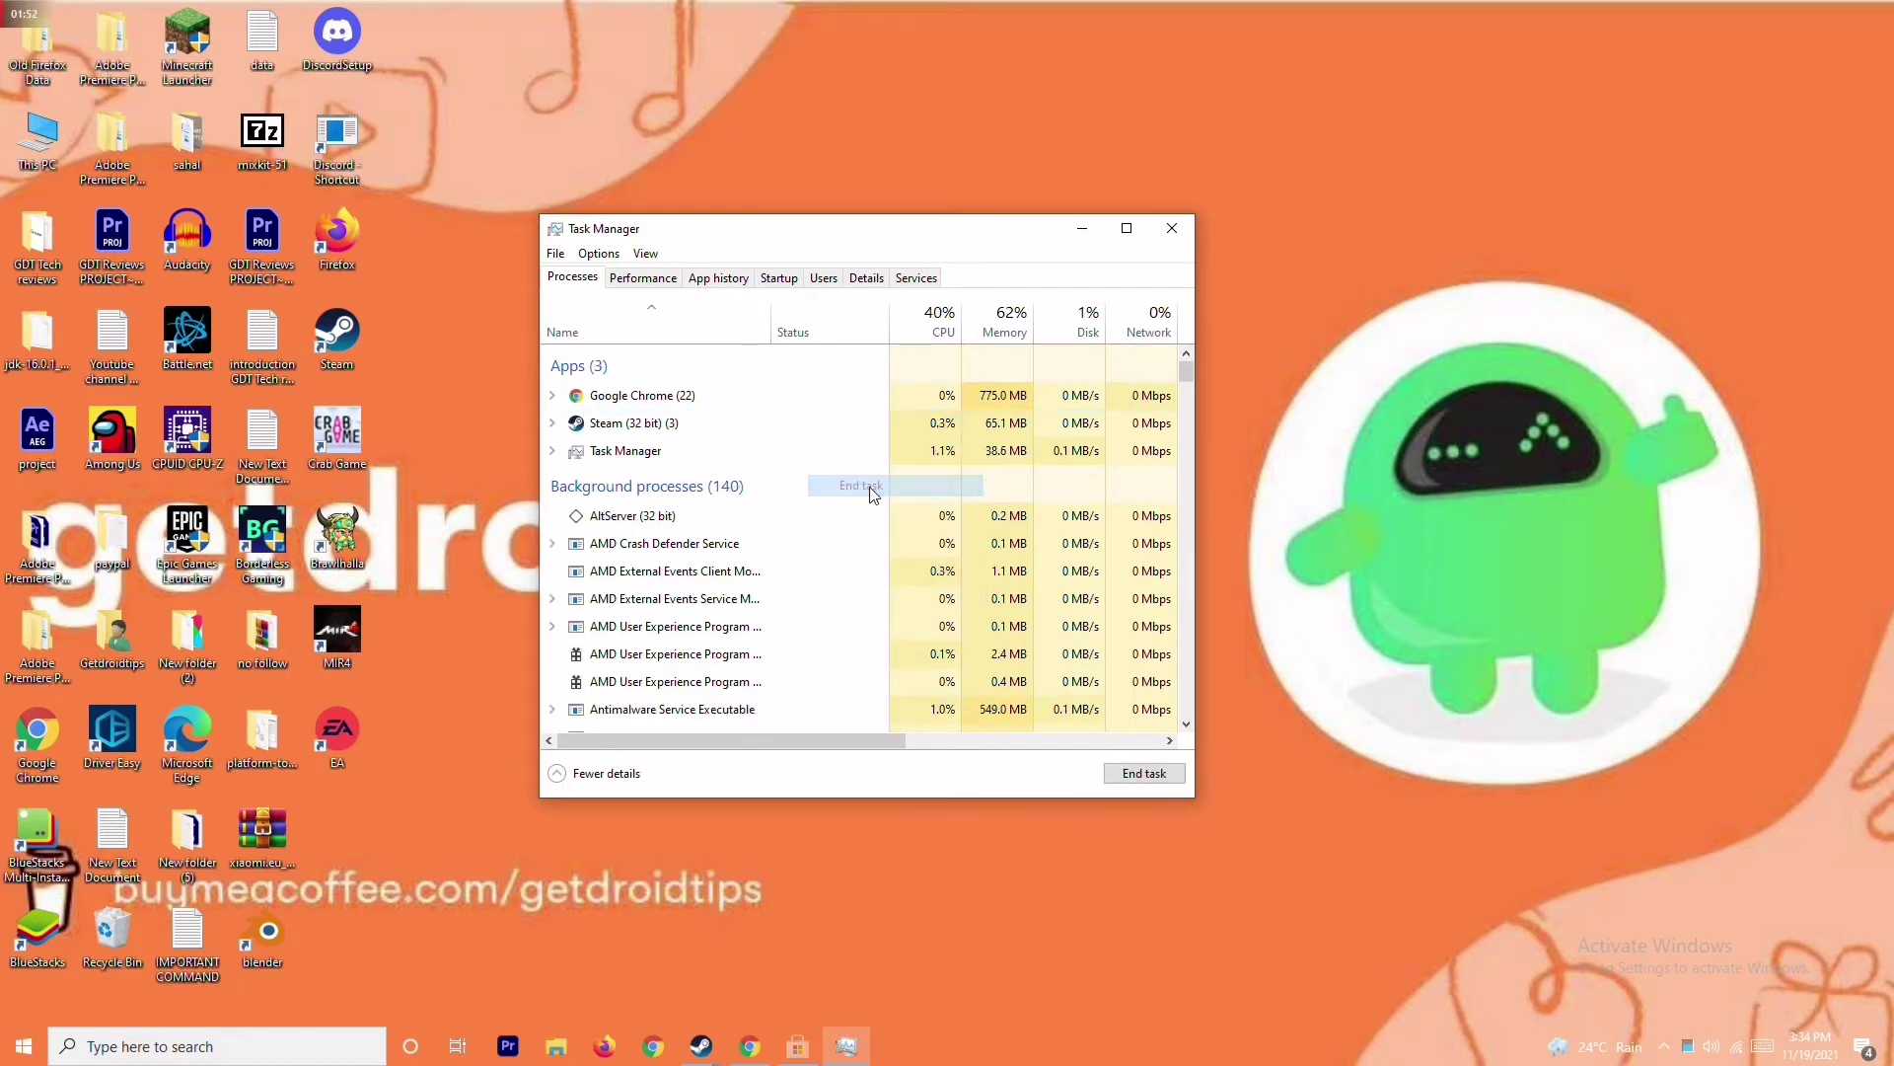
left_click(1174, 233)
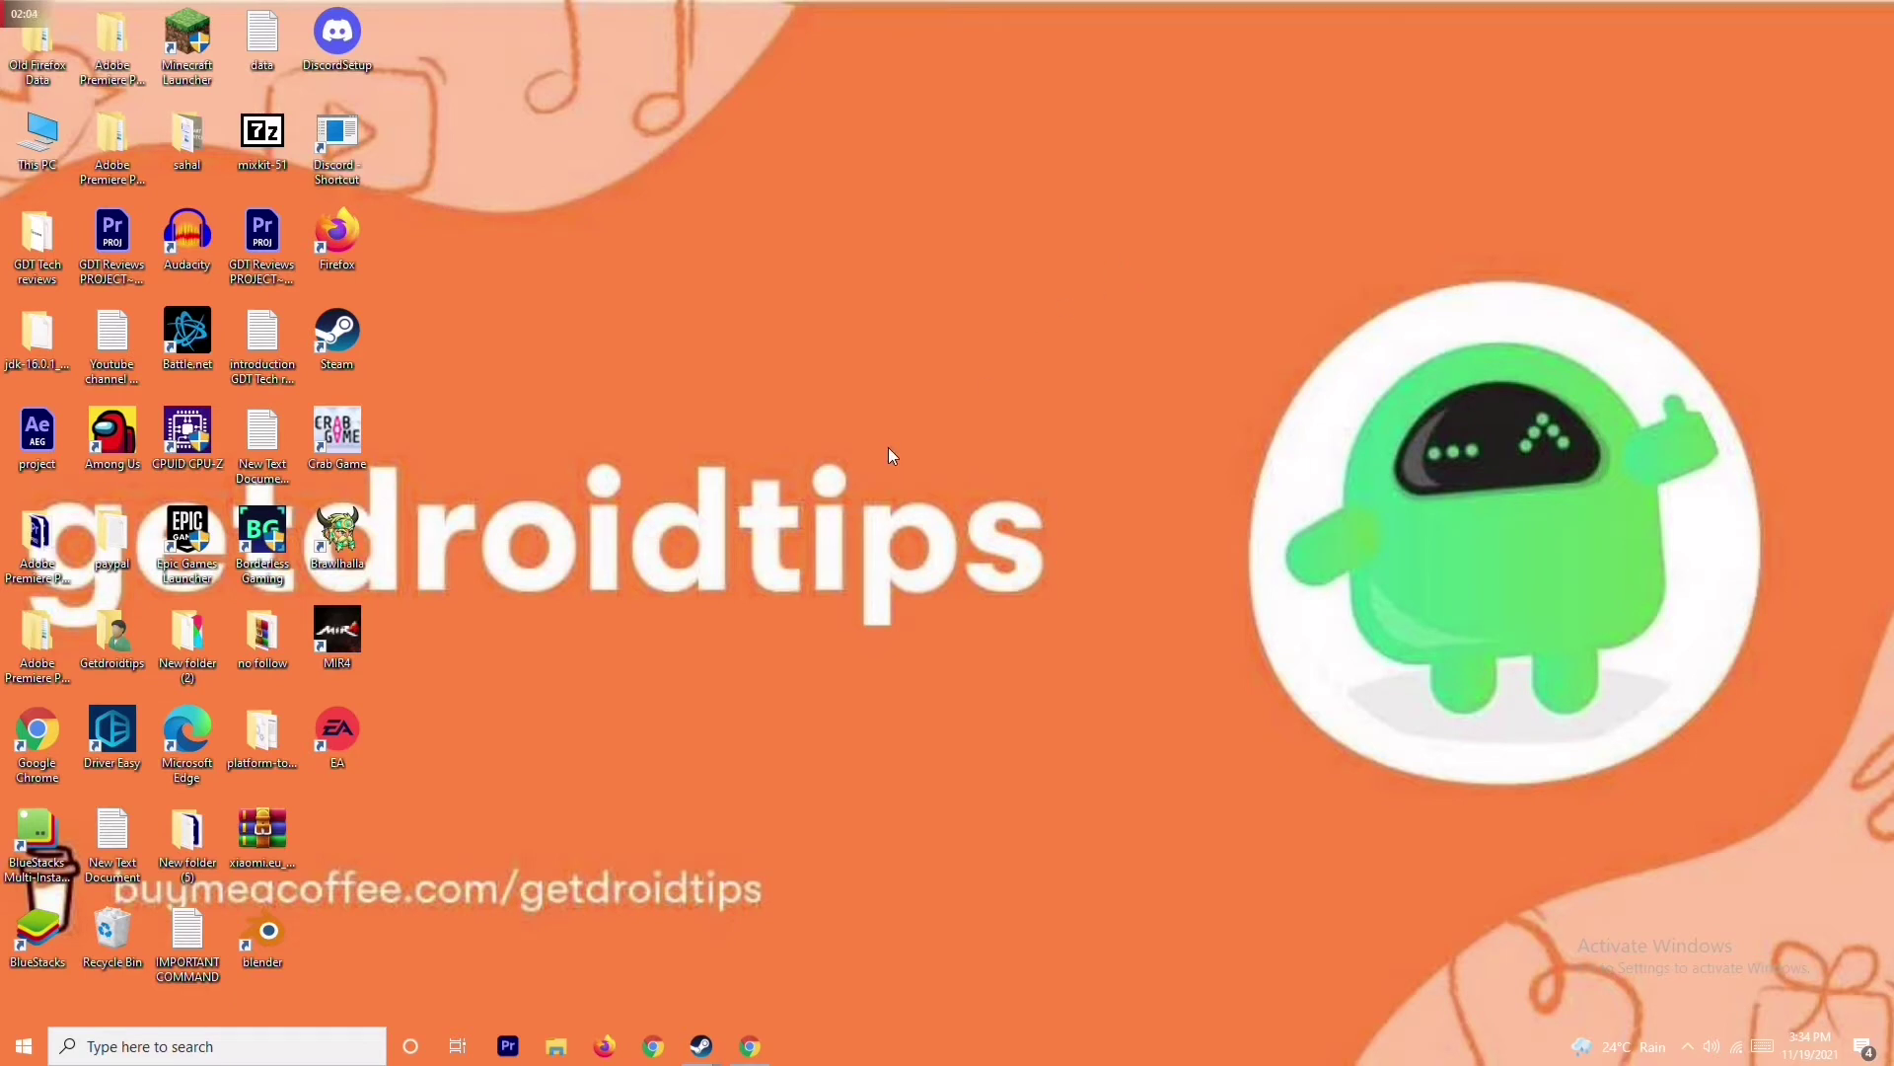
right_click(347, 460)
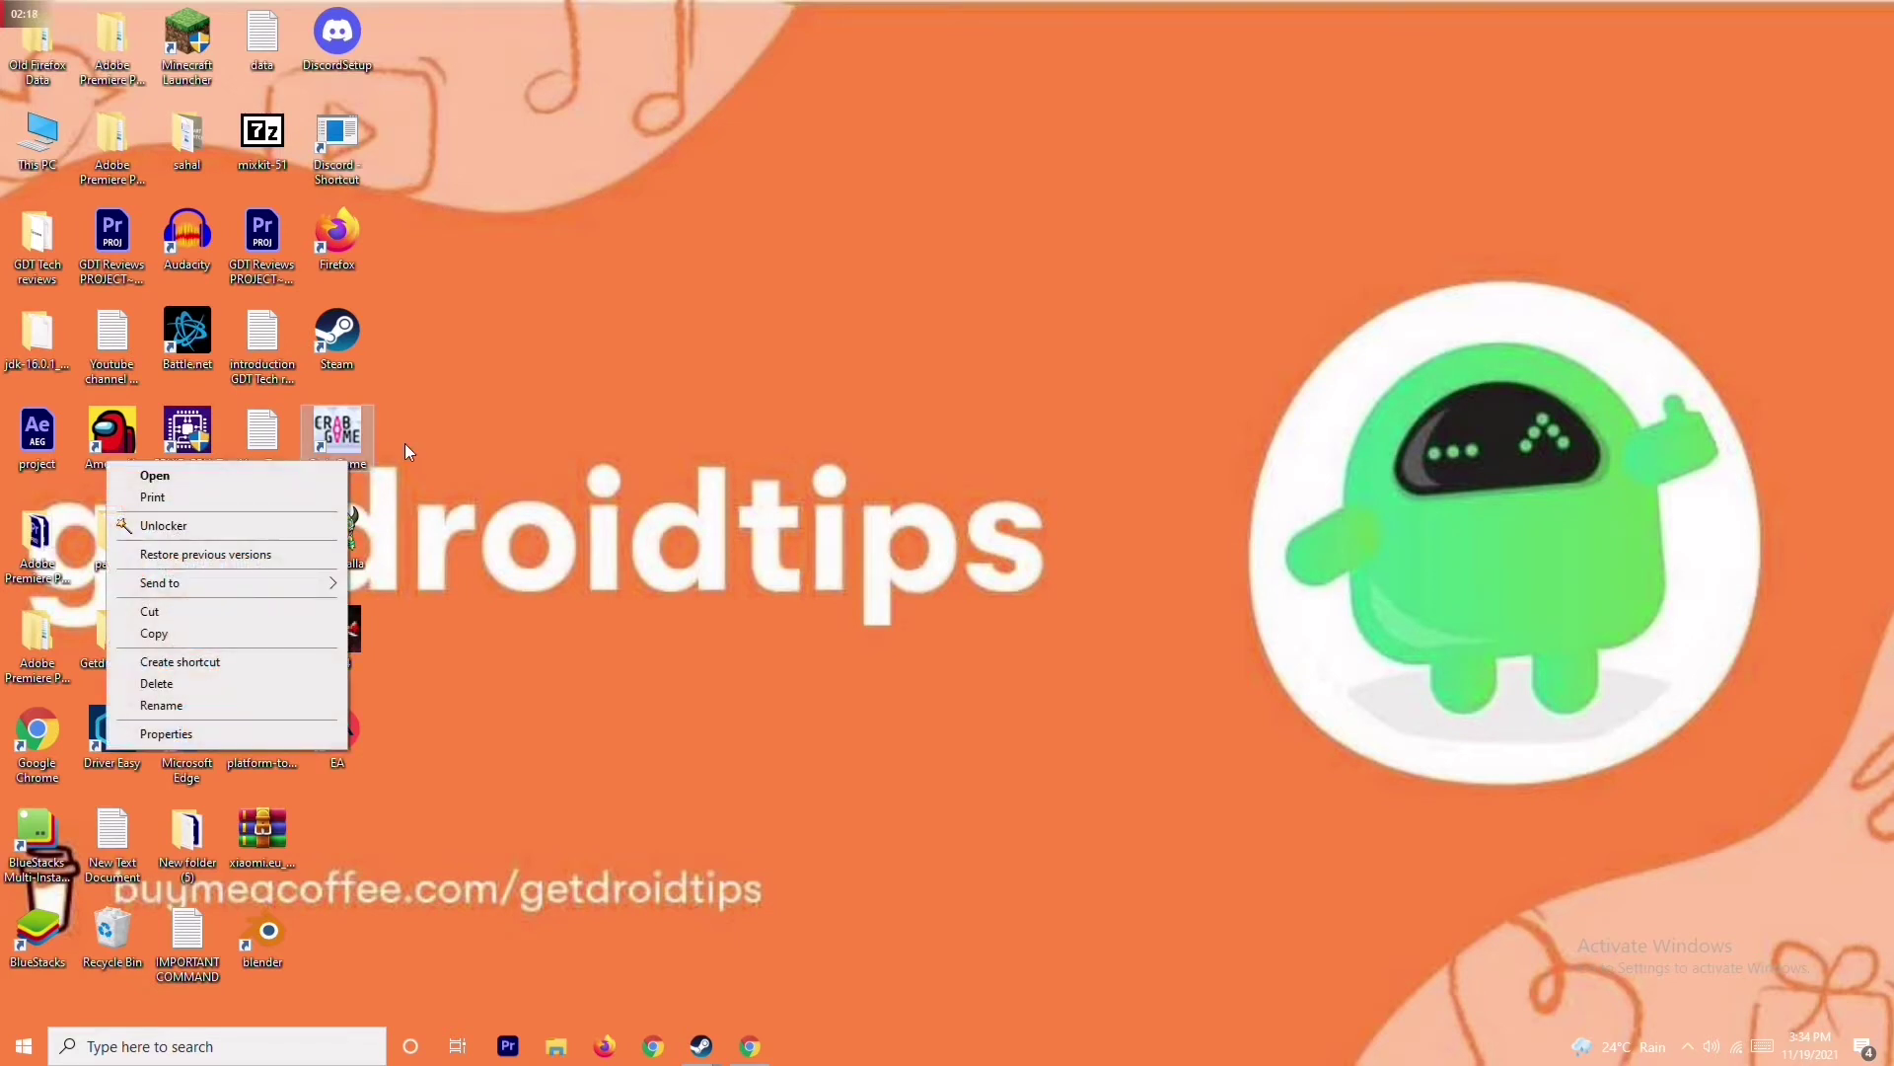
left_click(358, 434)
right_click(360, 439)
left_click(345, 444)
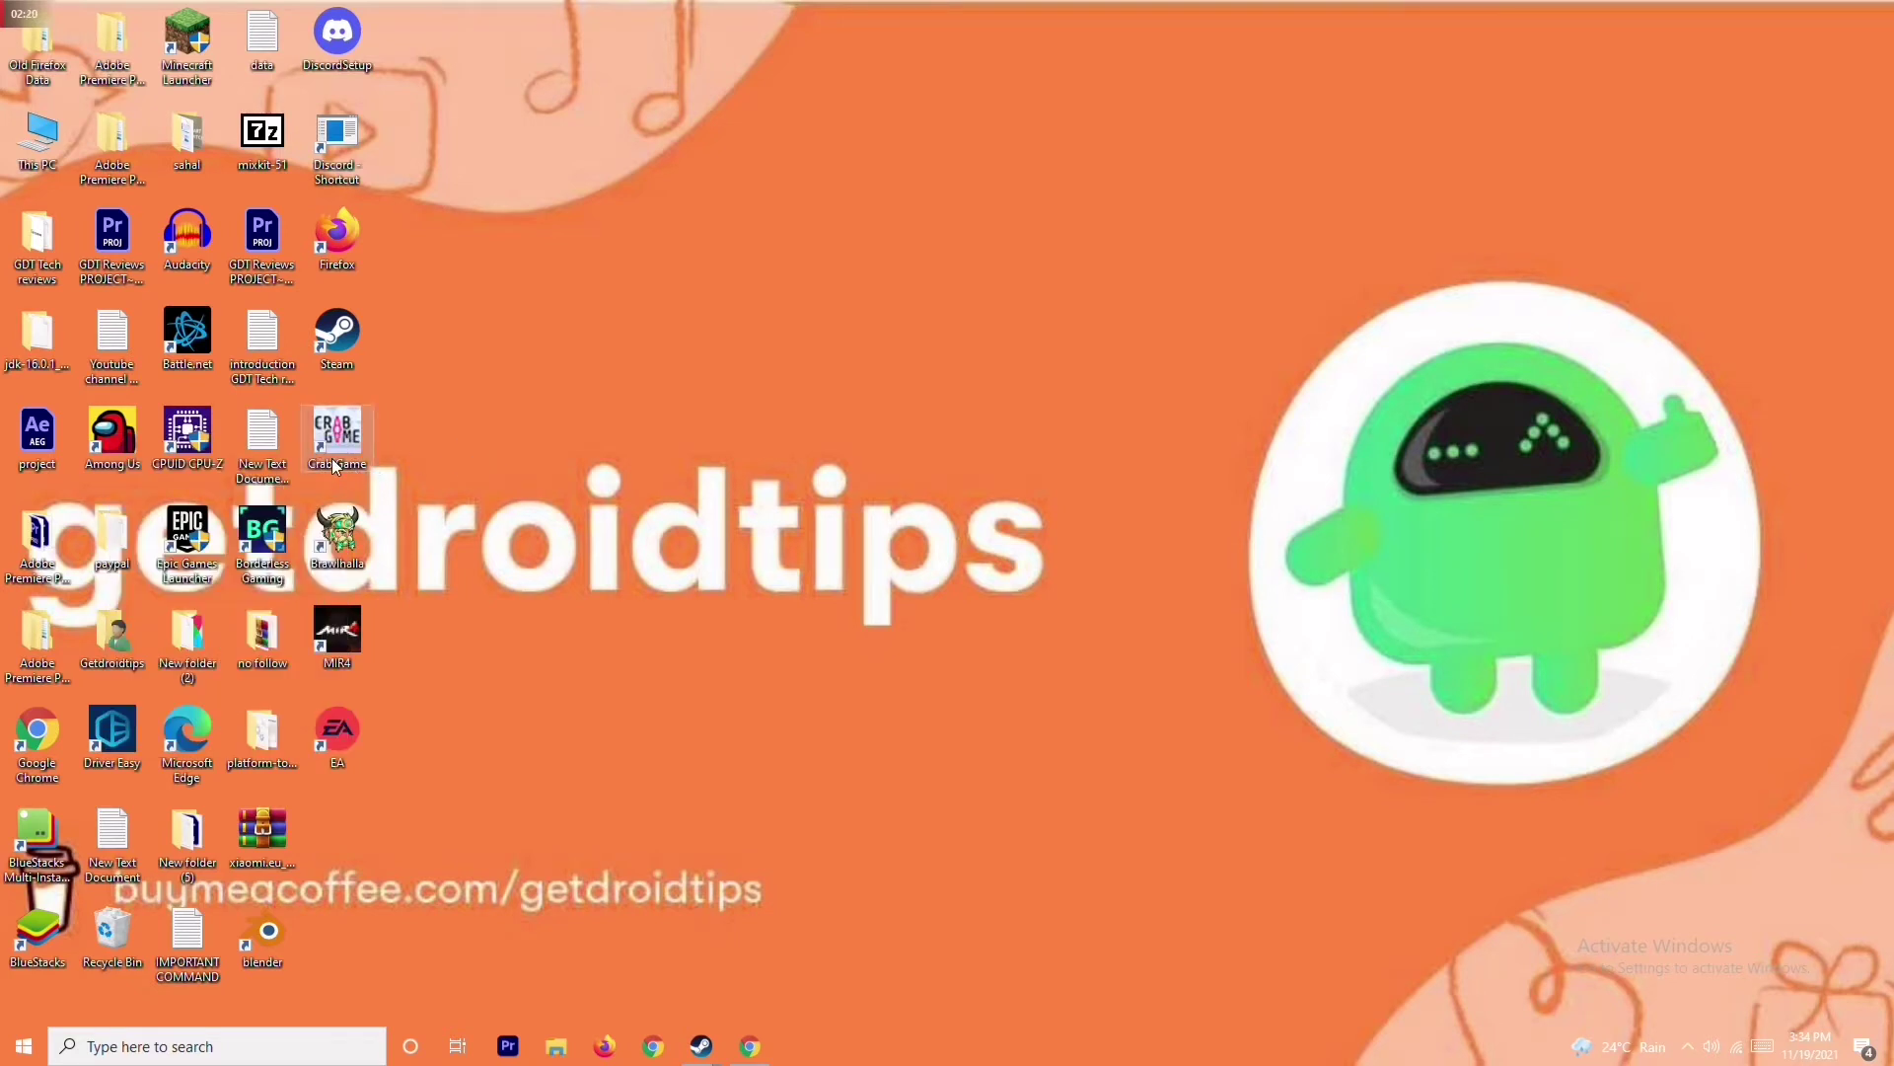
right_click(336, 464)
left_click(245, 732)
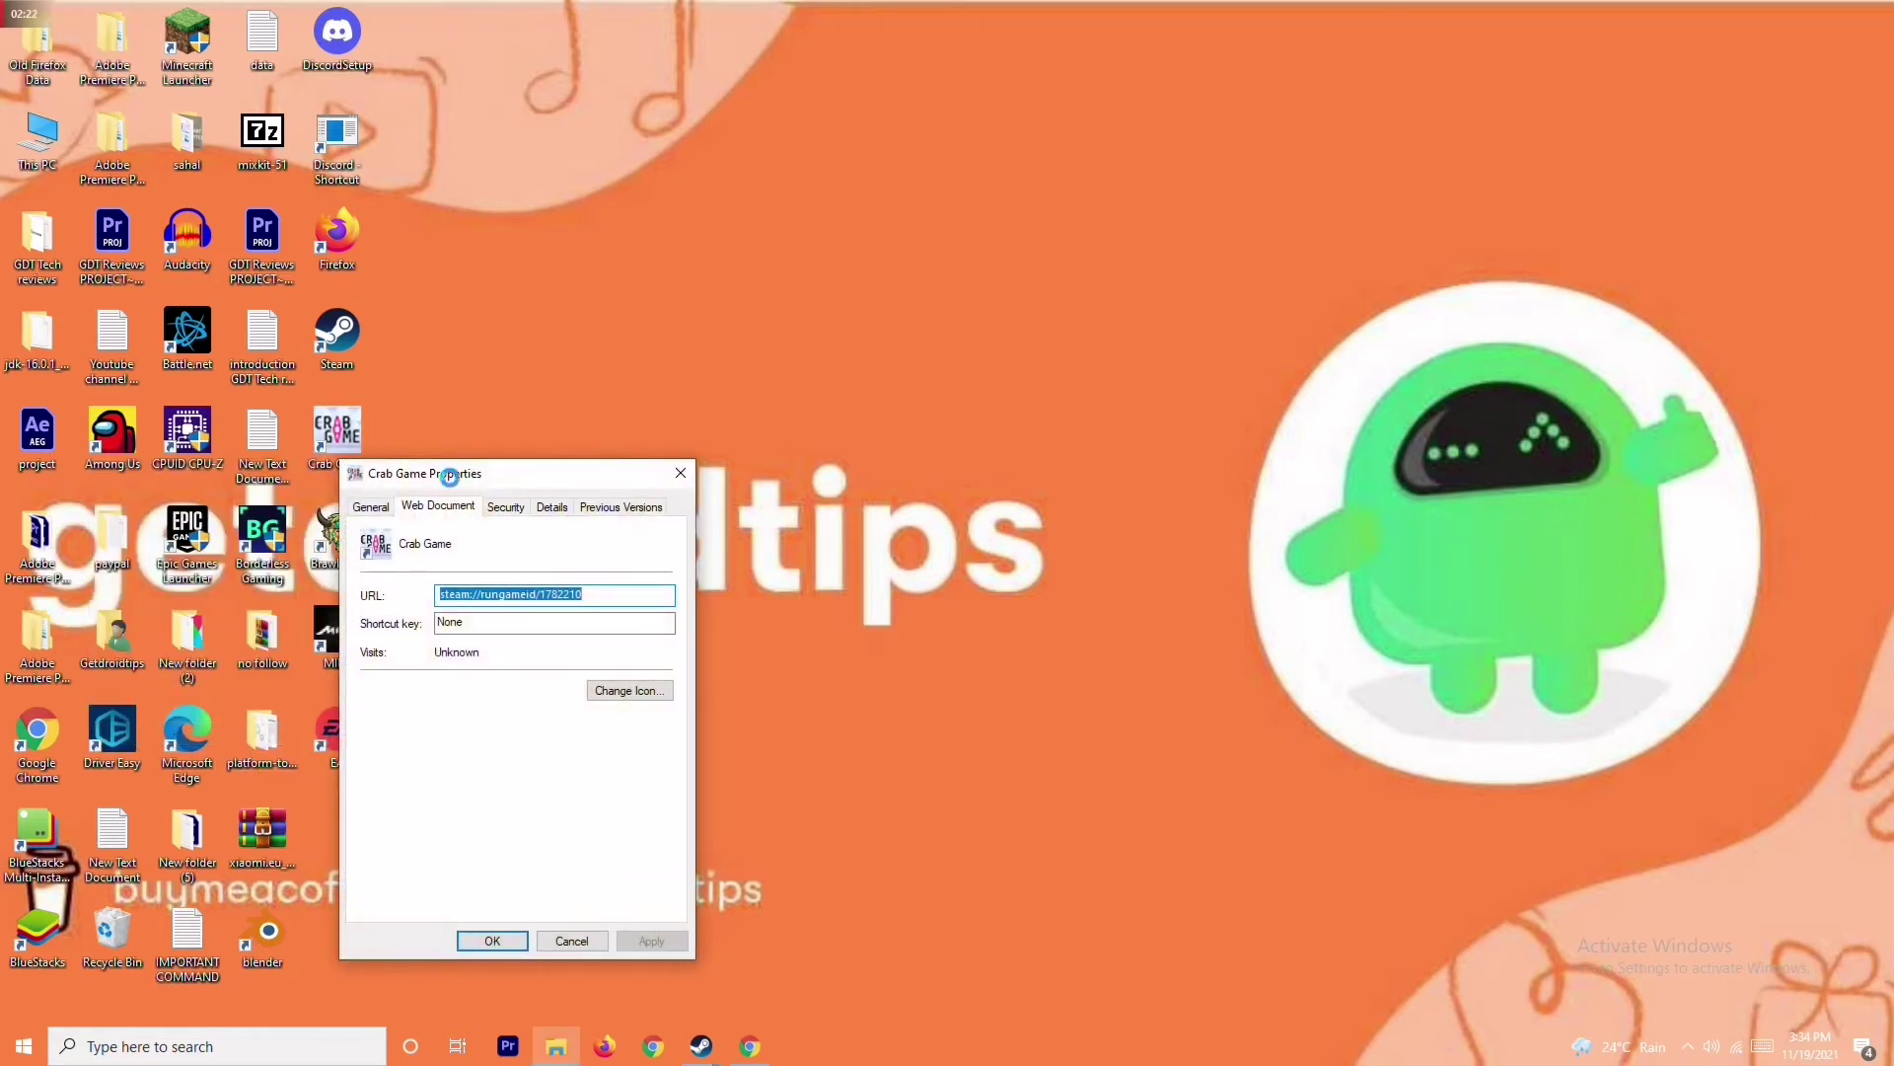
left_click(680, 473)
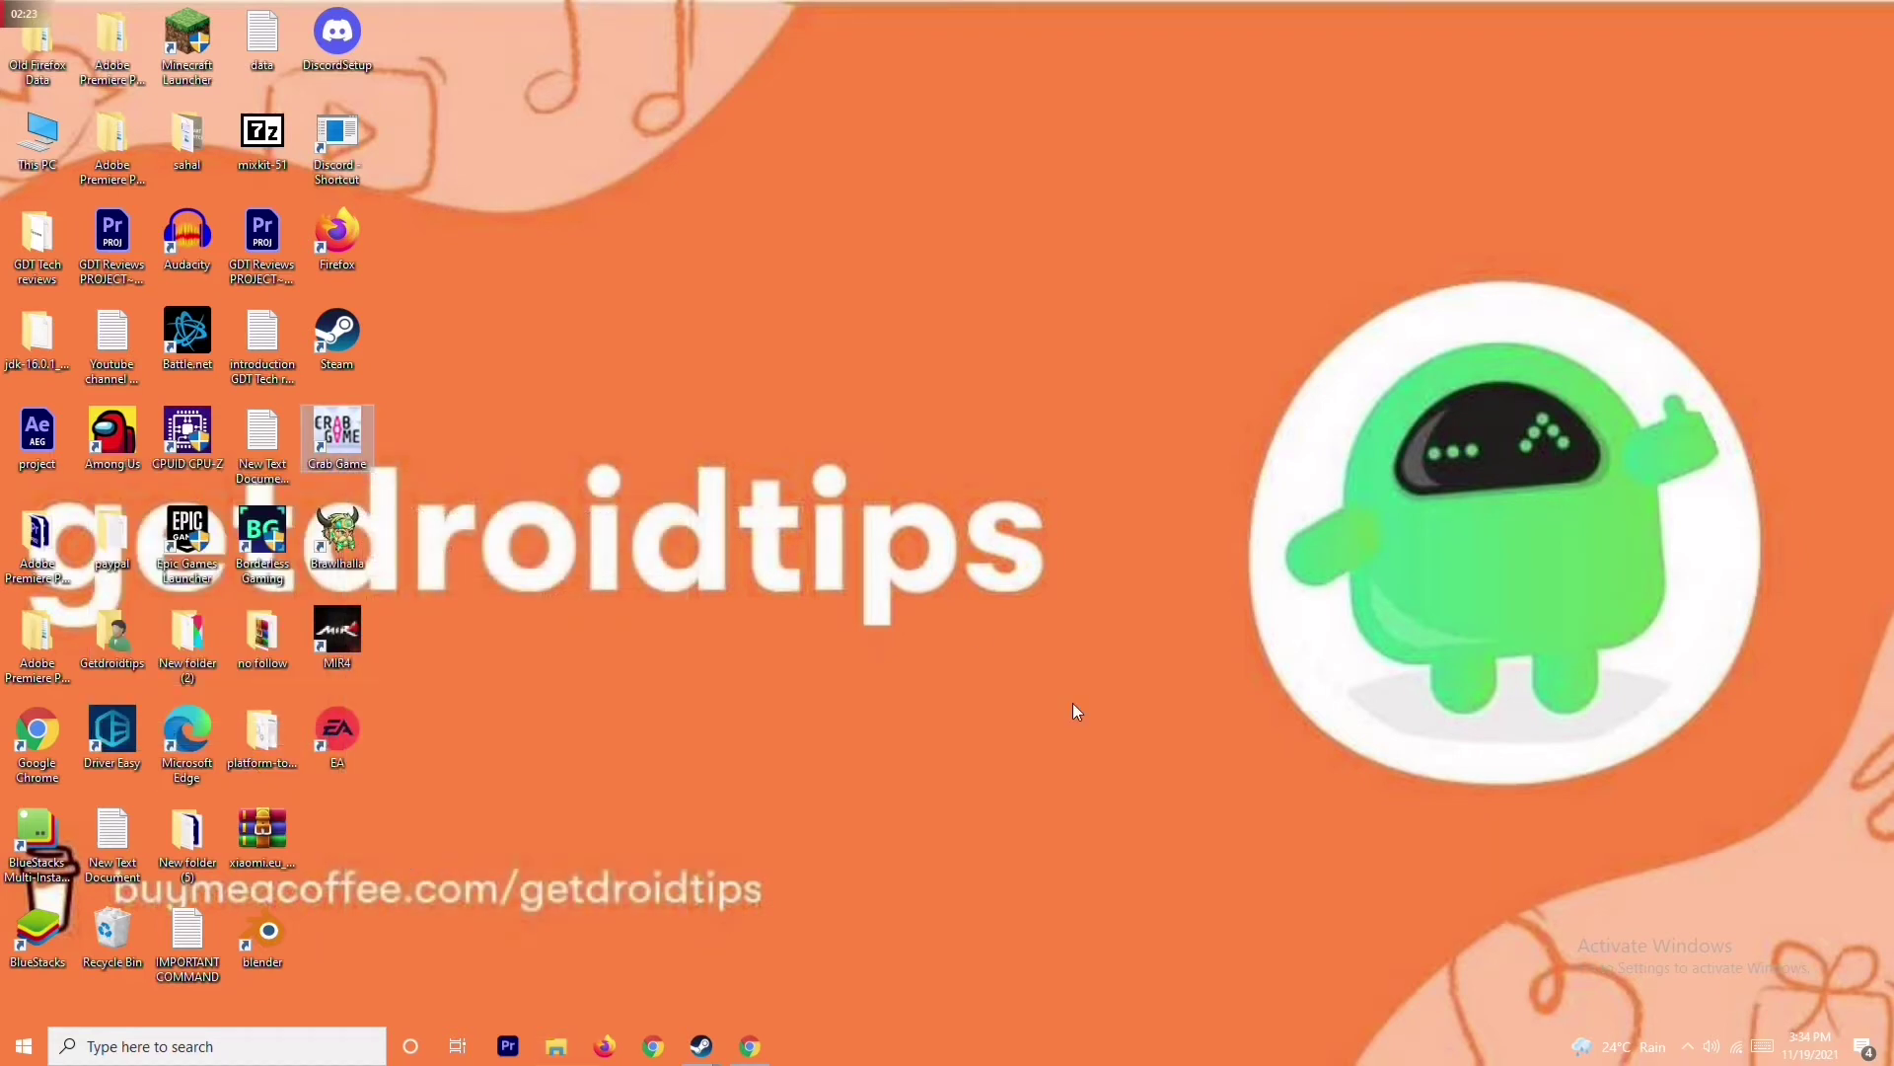
mouse_move(700, 1054)
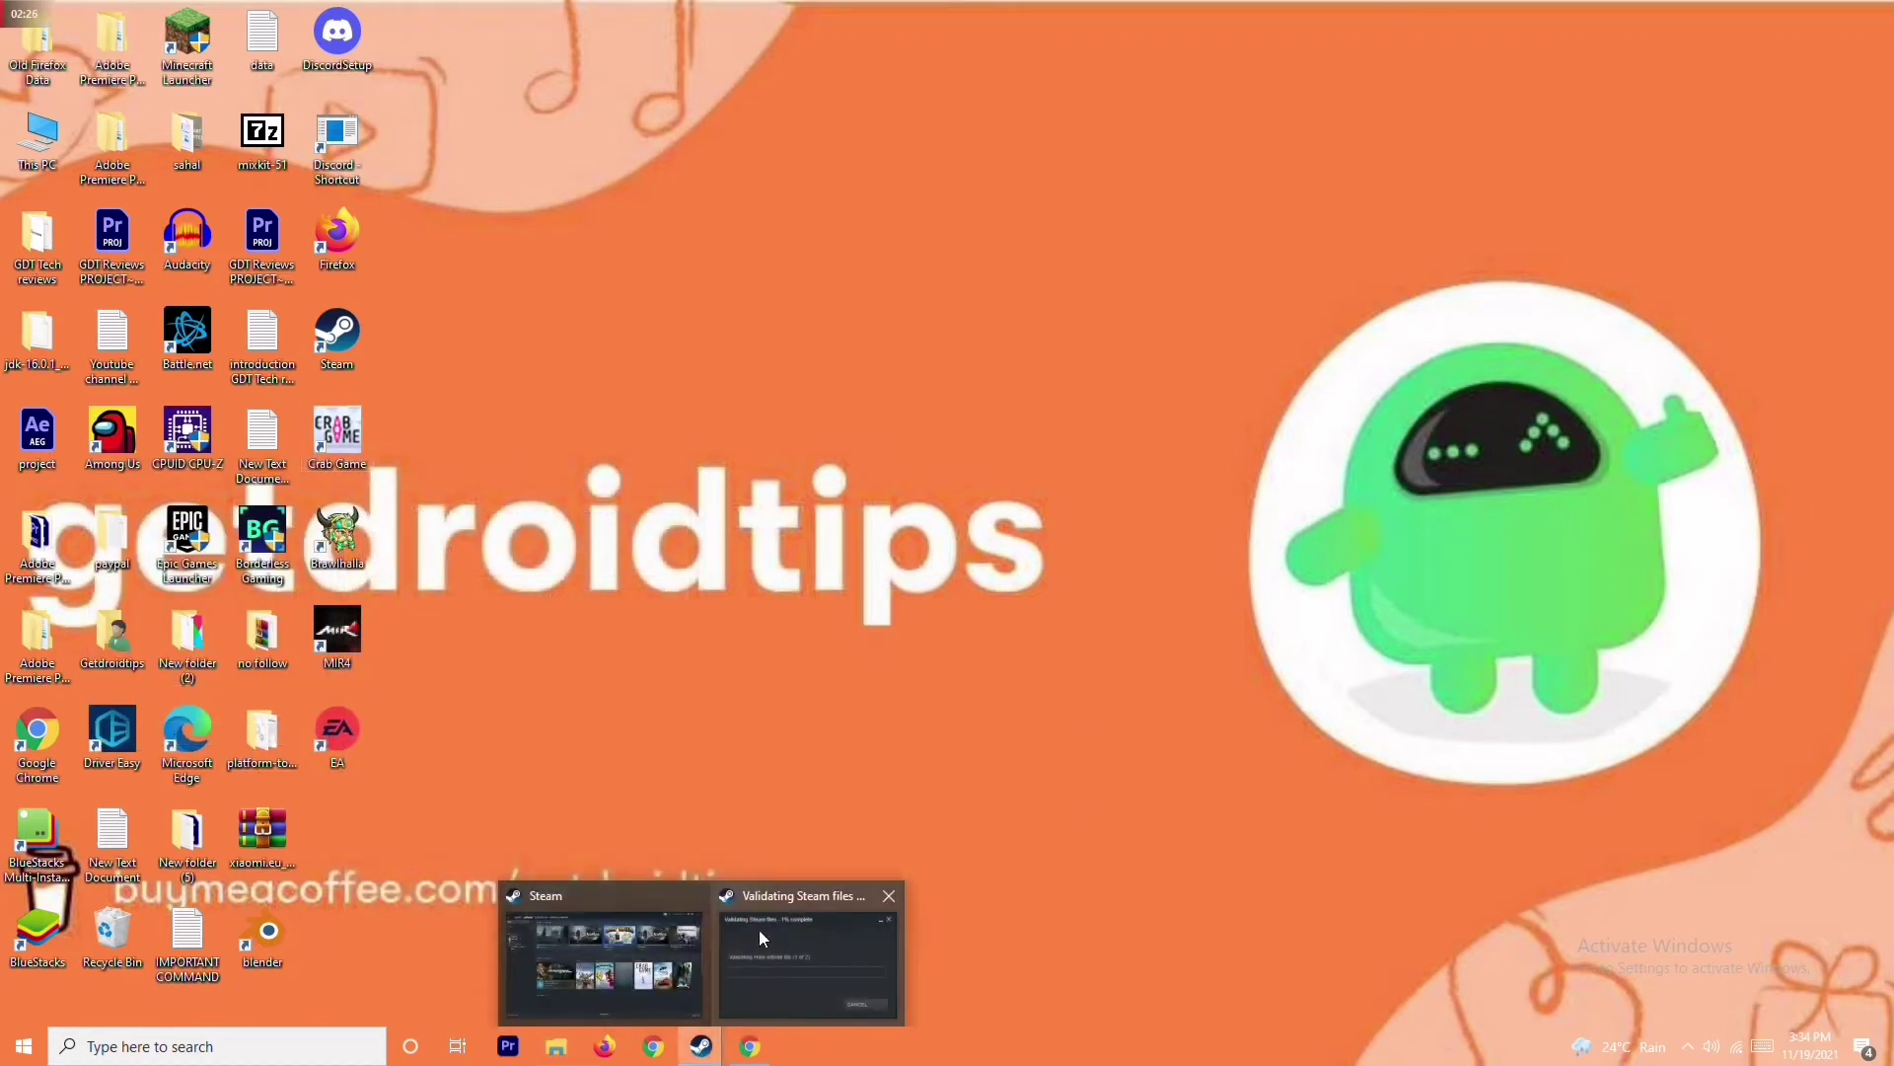
Step: Browse to Crab Game's local install folder from its Steam Properties Local Files page
left_click(655, 941)
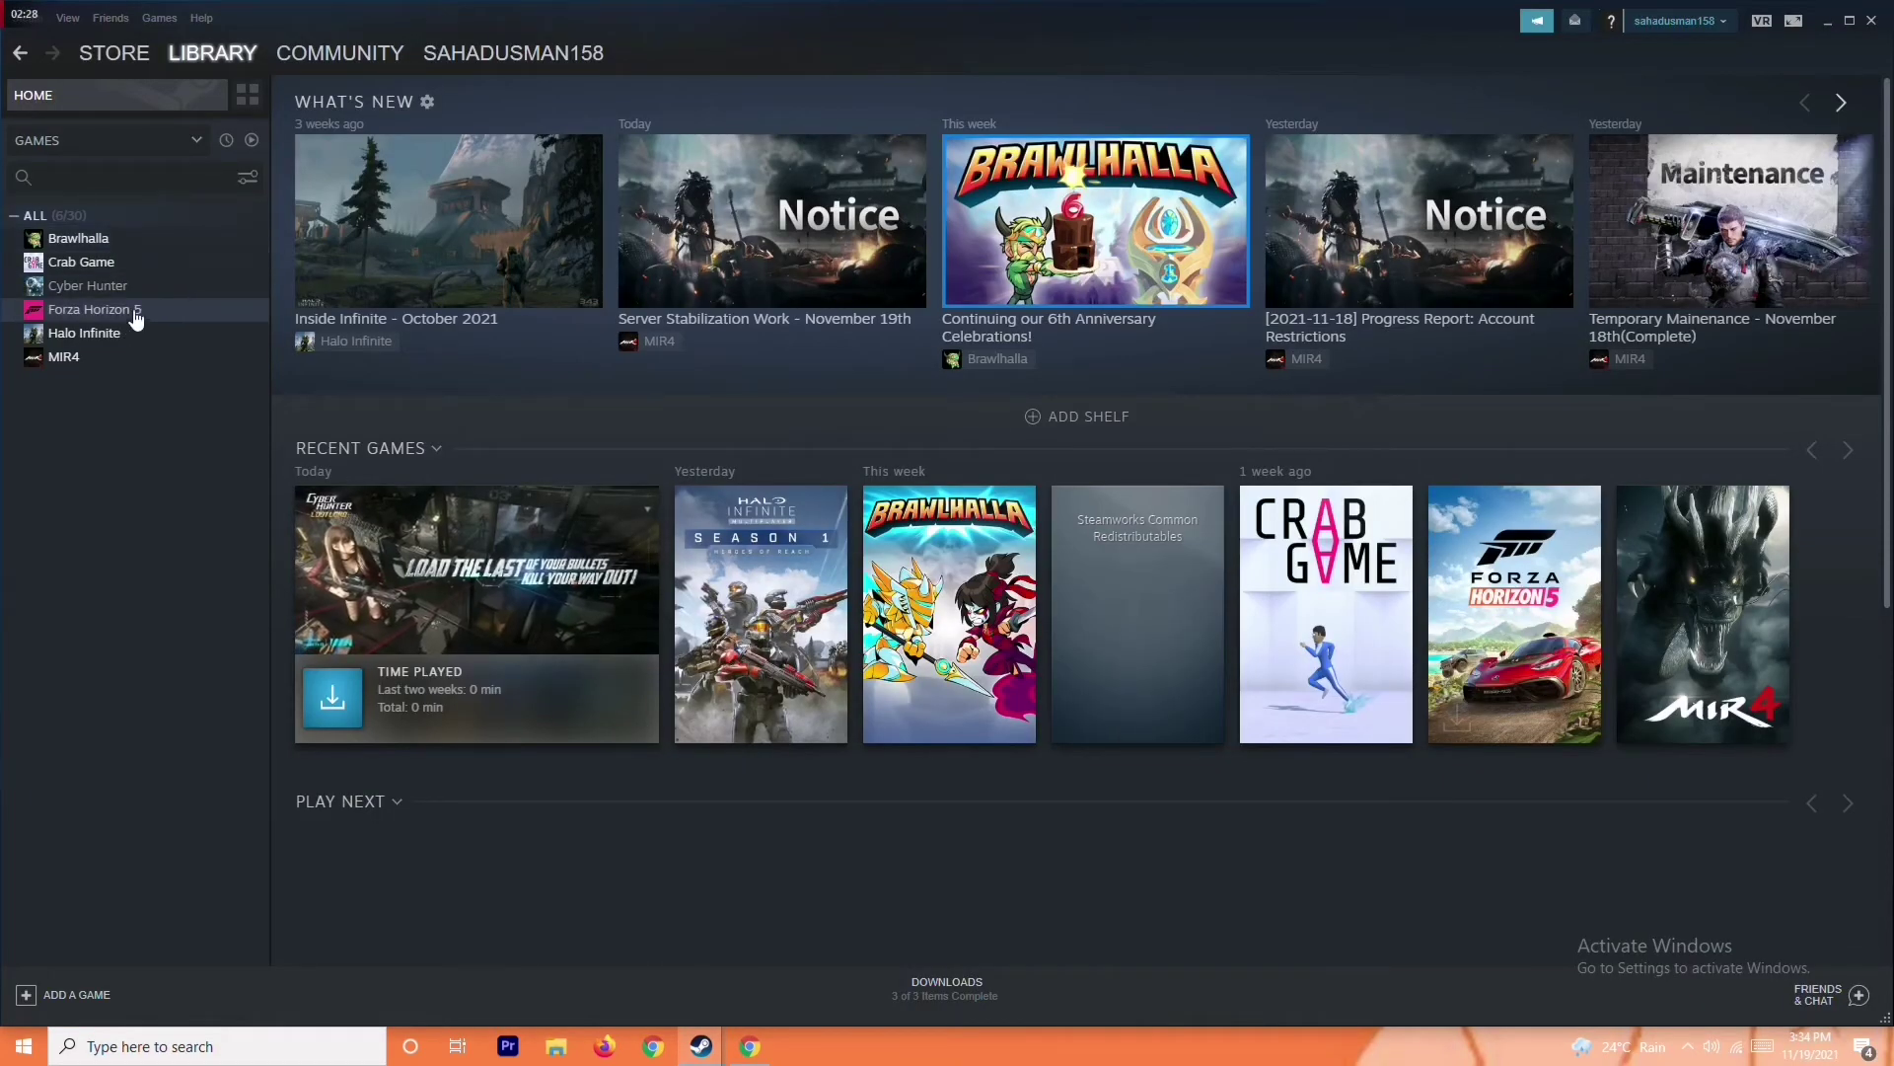
right_click(184, 269)
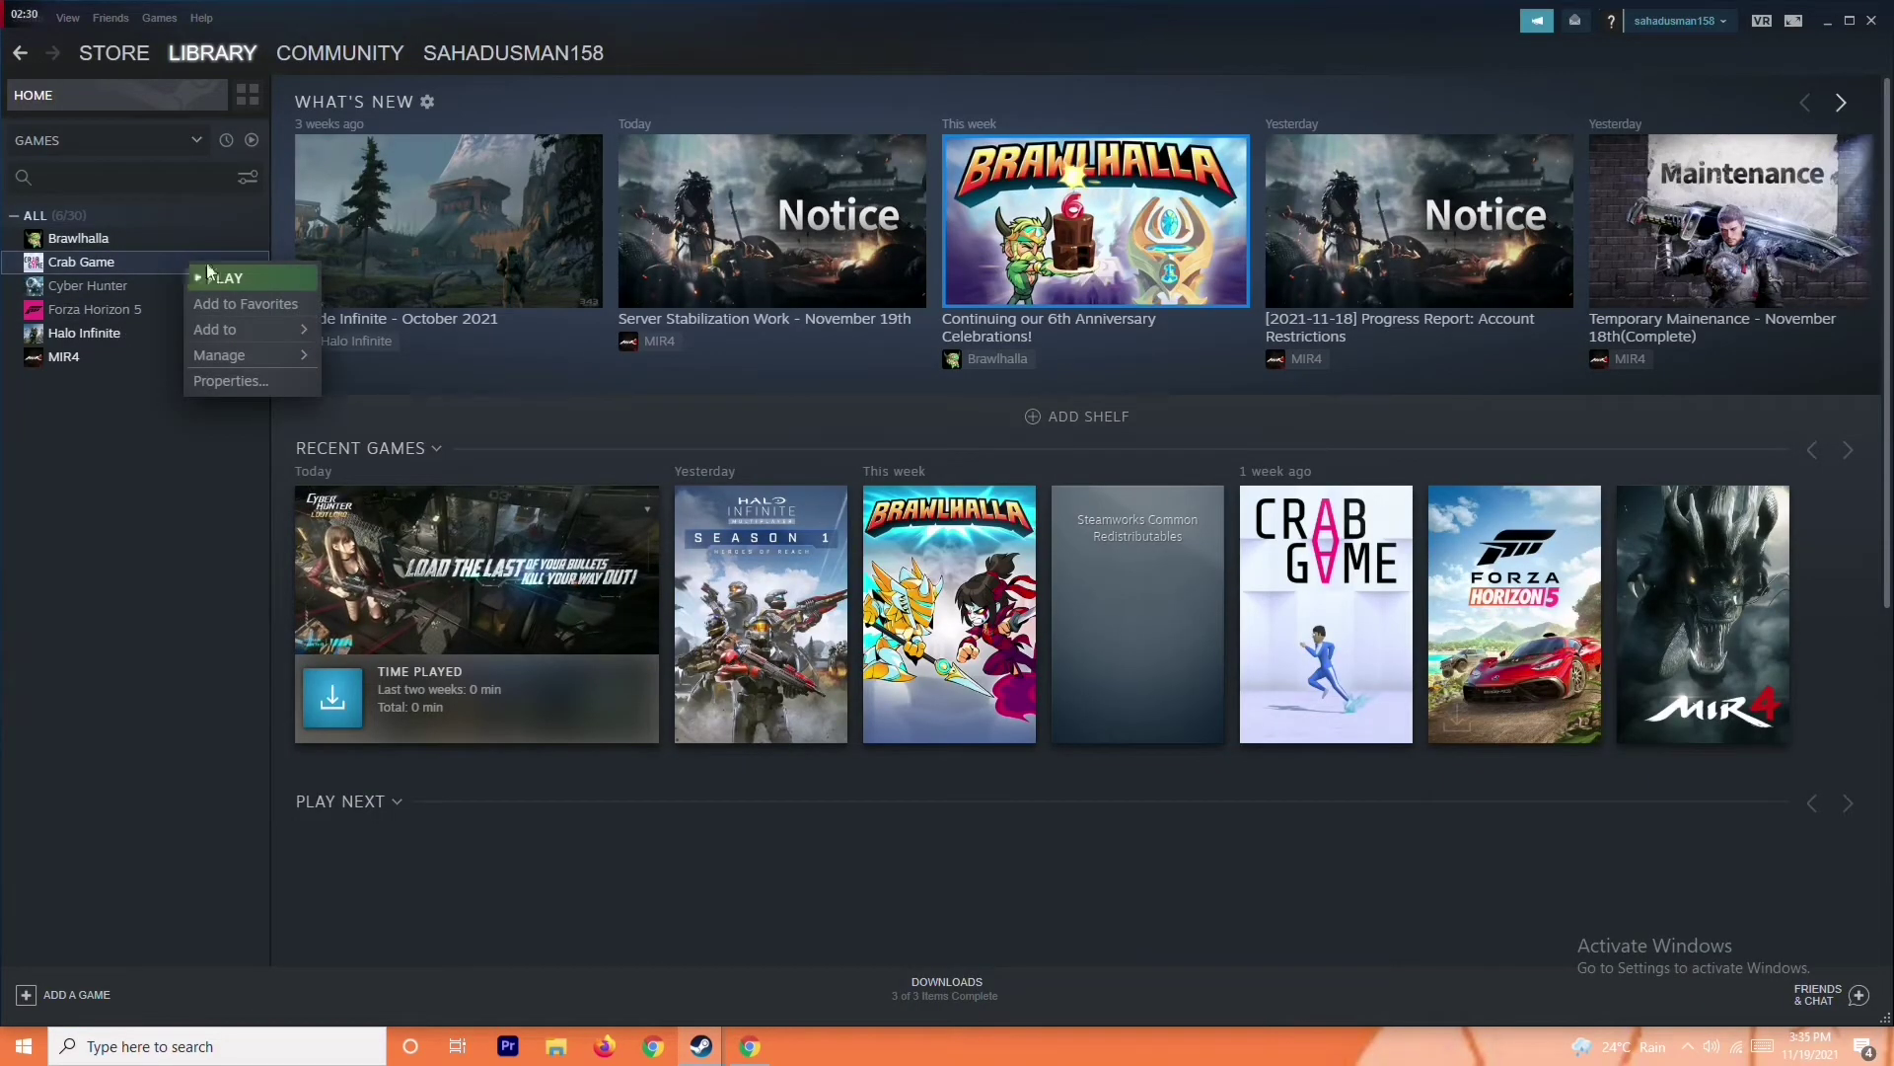
left_click(230, 381)
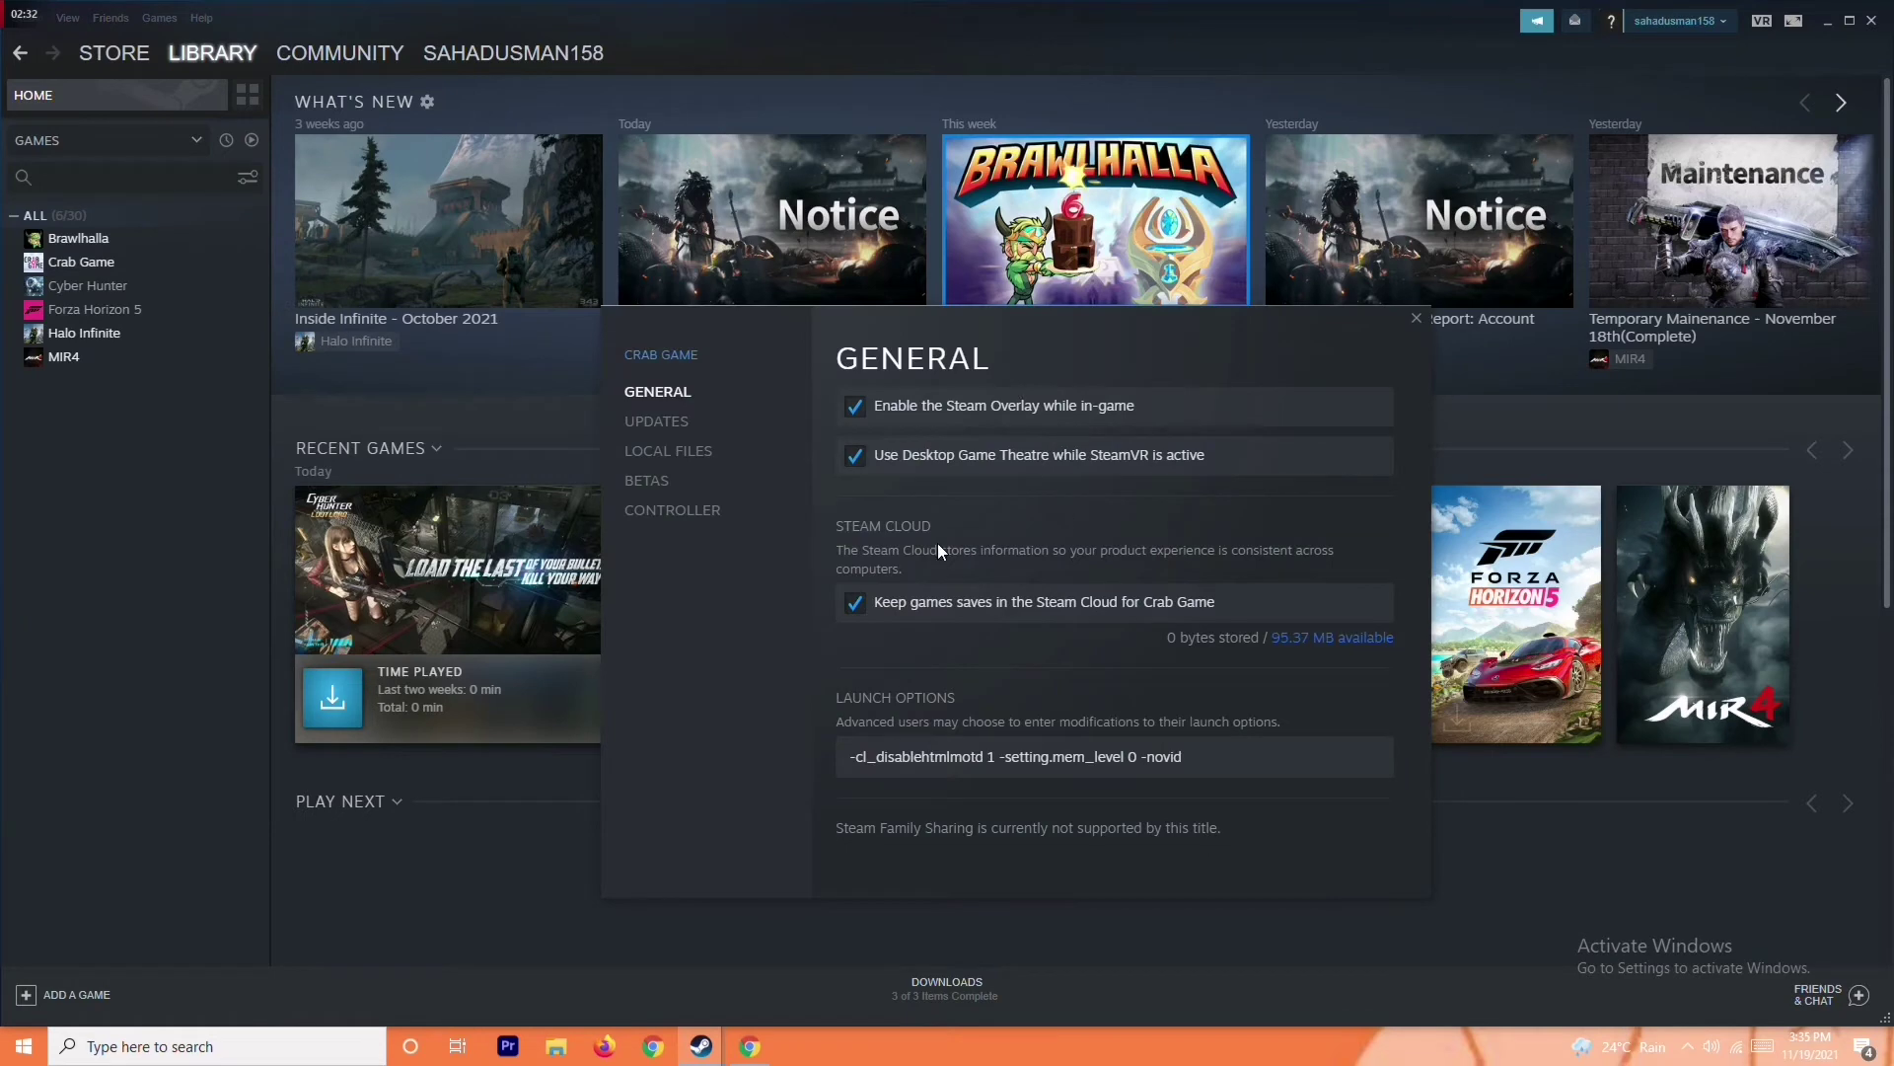
left_click(709, 452)
left_click(1262, 399)
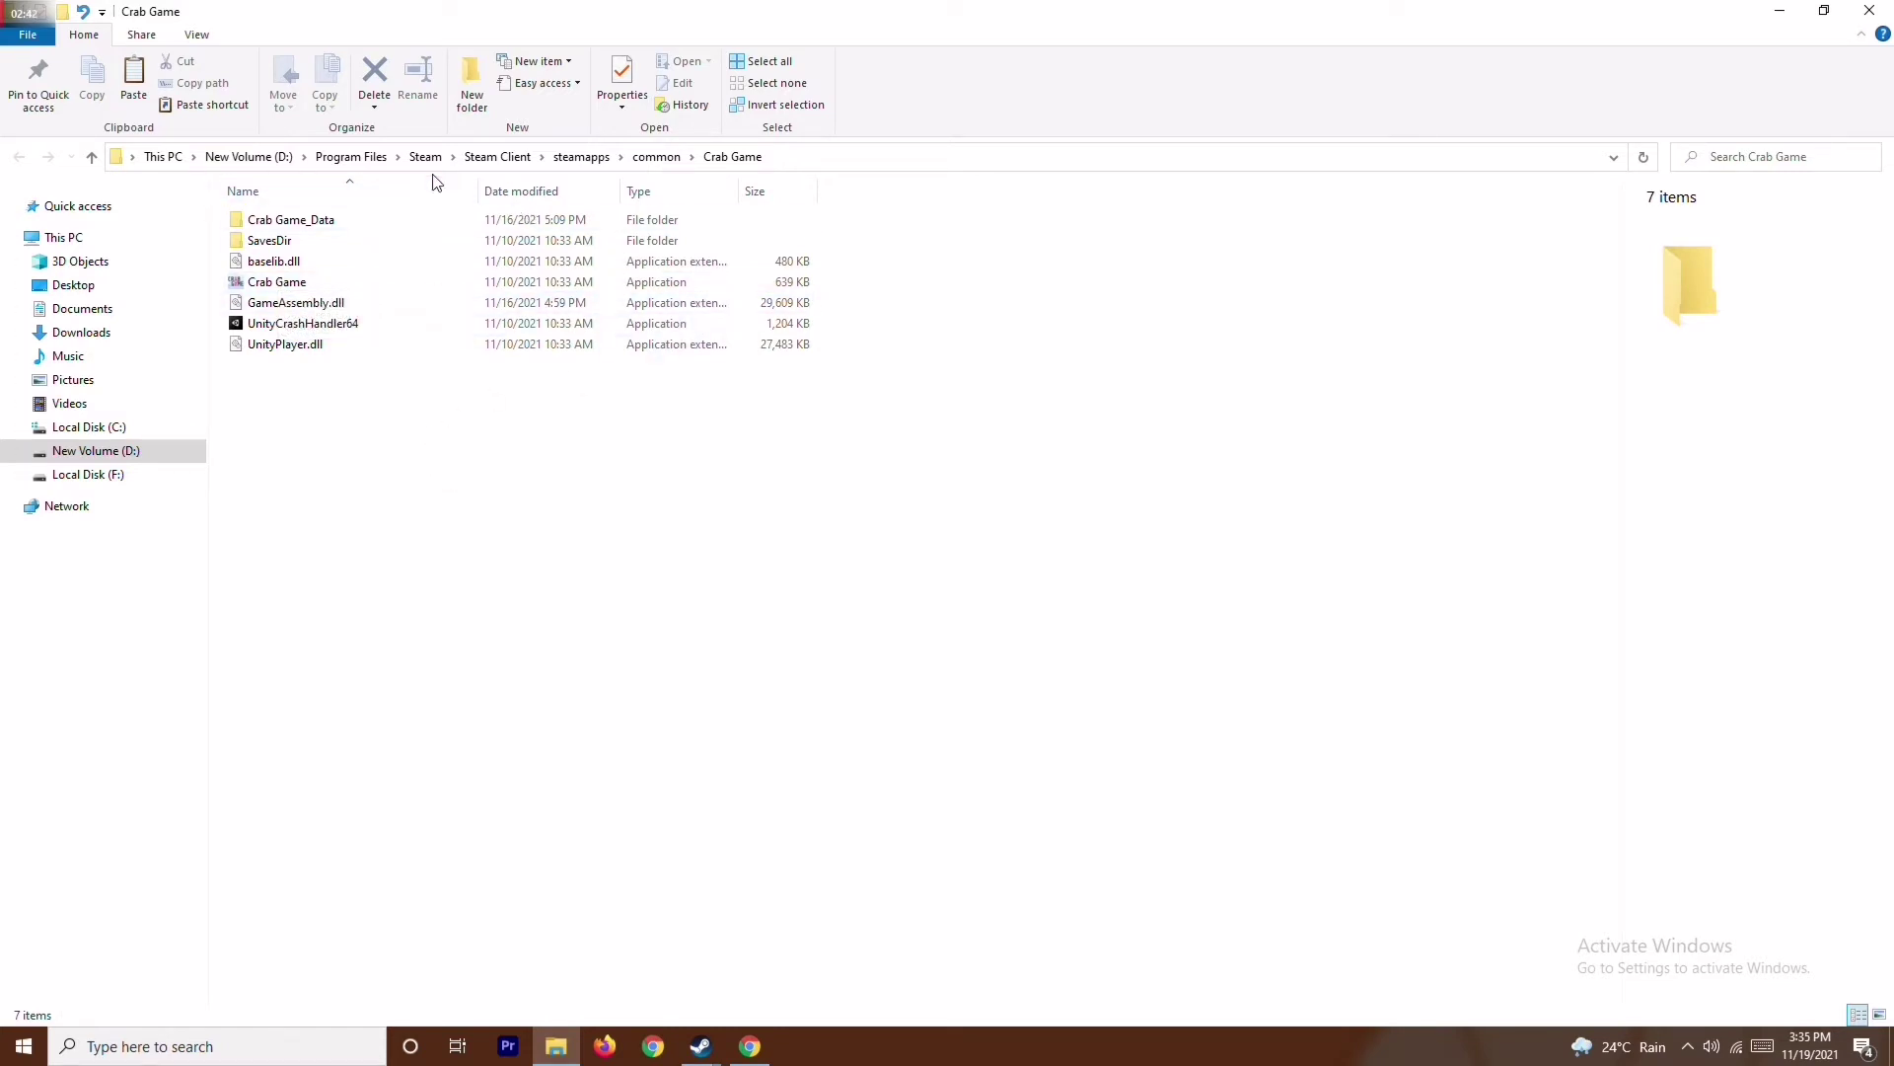
Step: Run the Crab Game application as administrator, then close its folder window
left_click(301, 287)
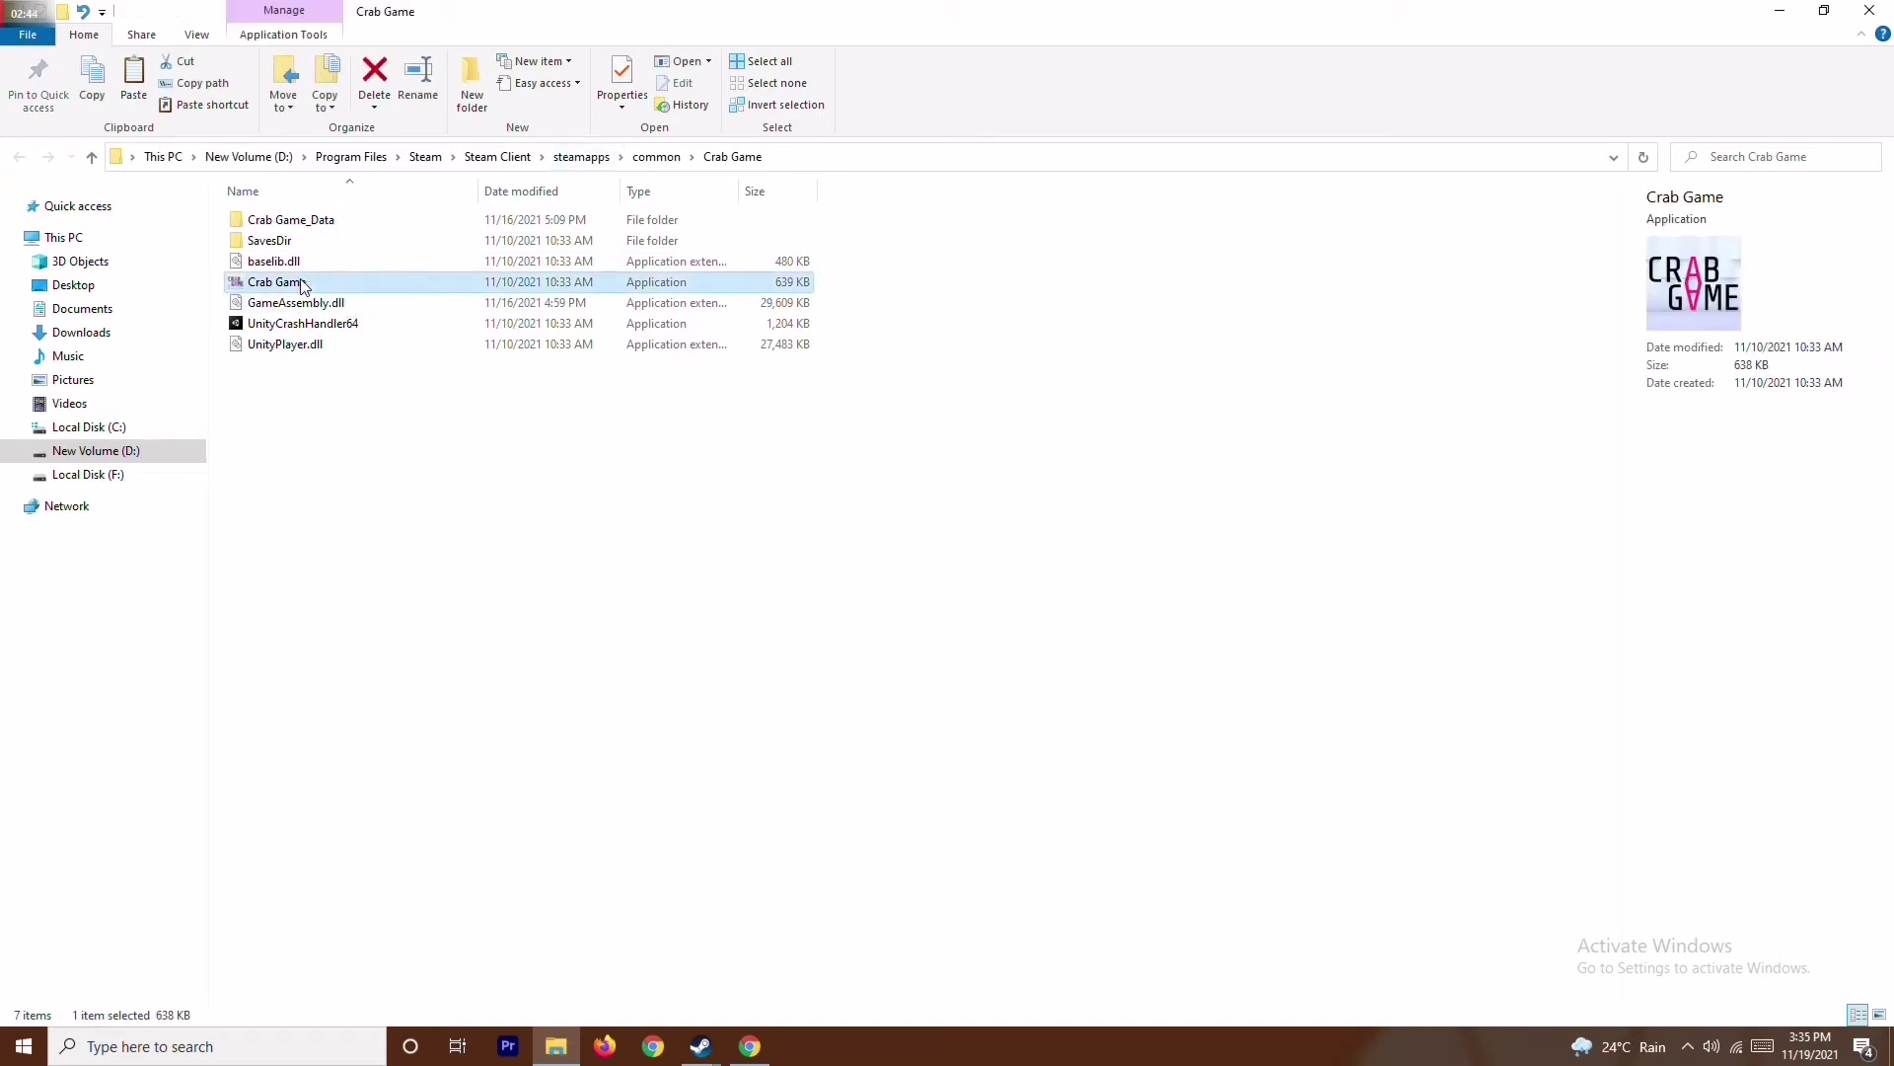
right_click(301, 287)
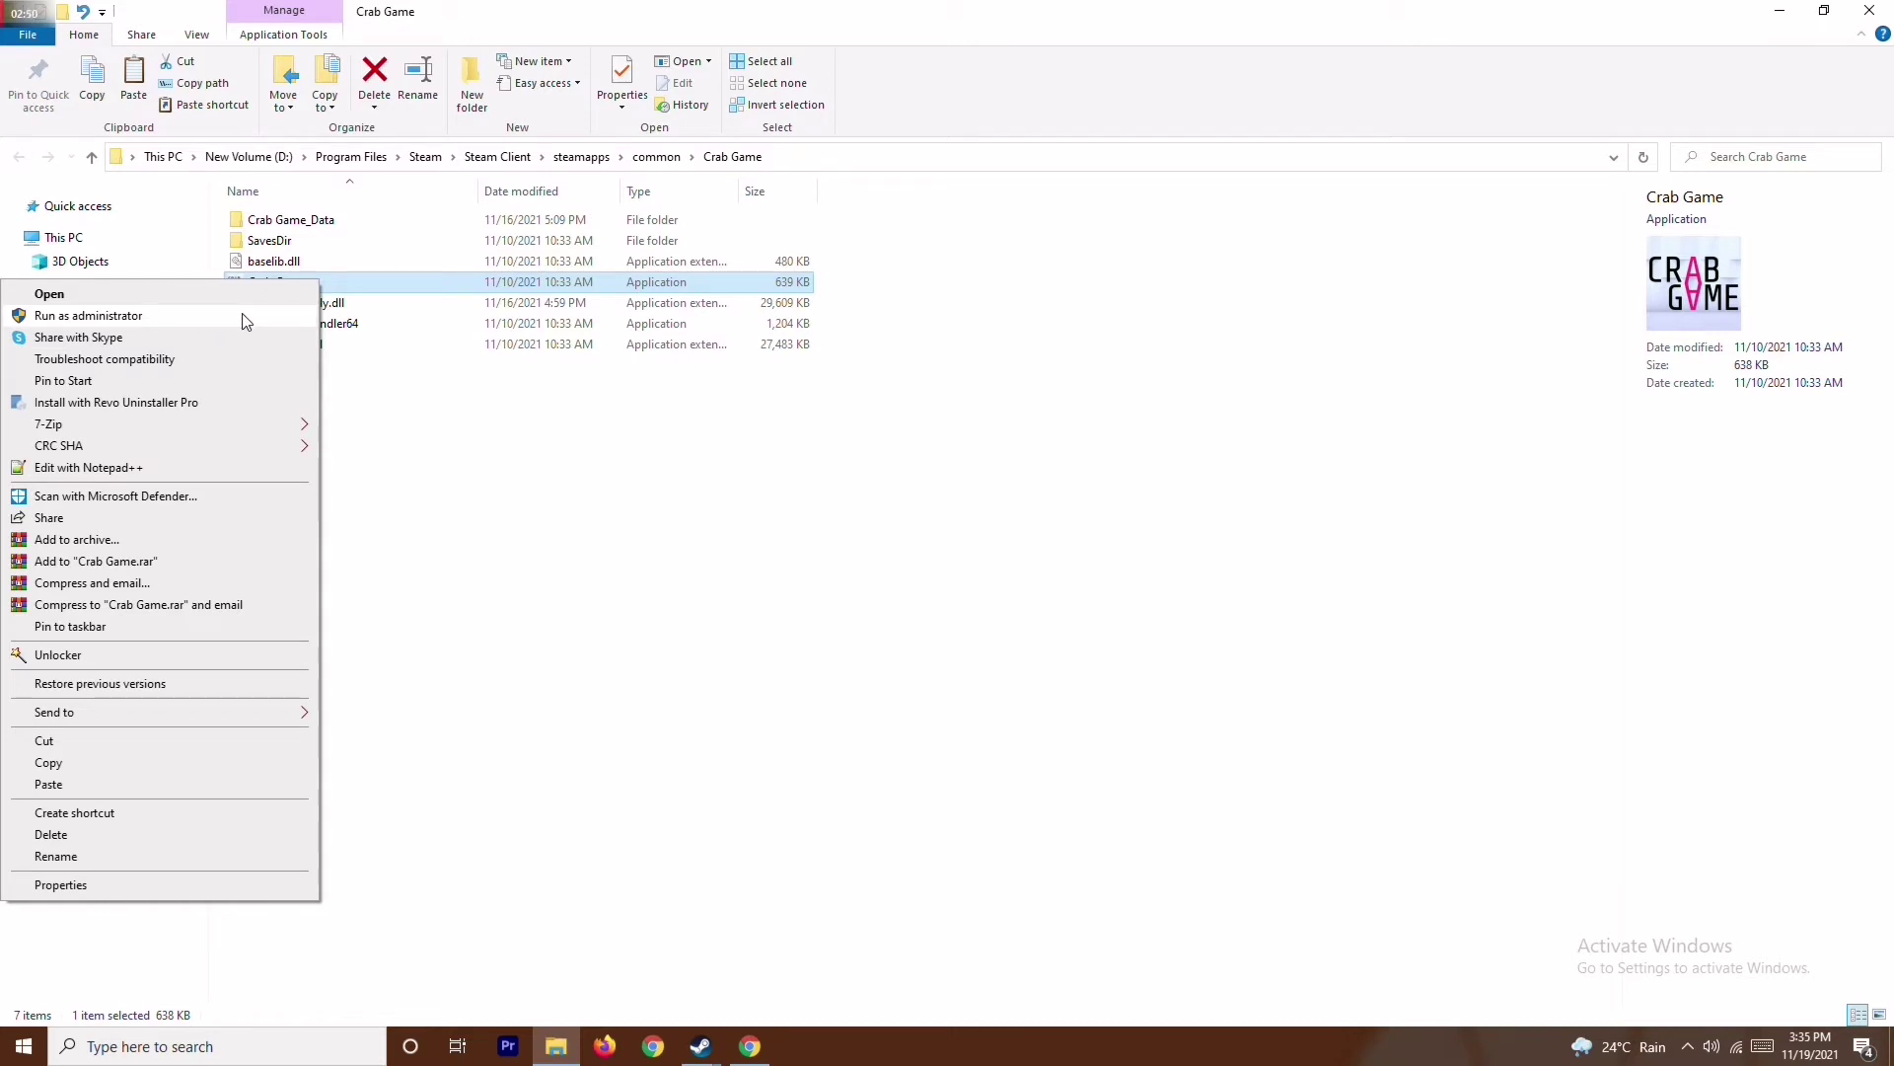
left_click(613, 478)
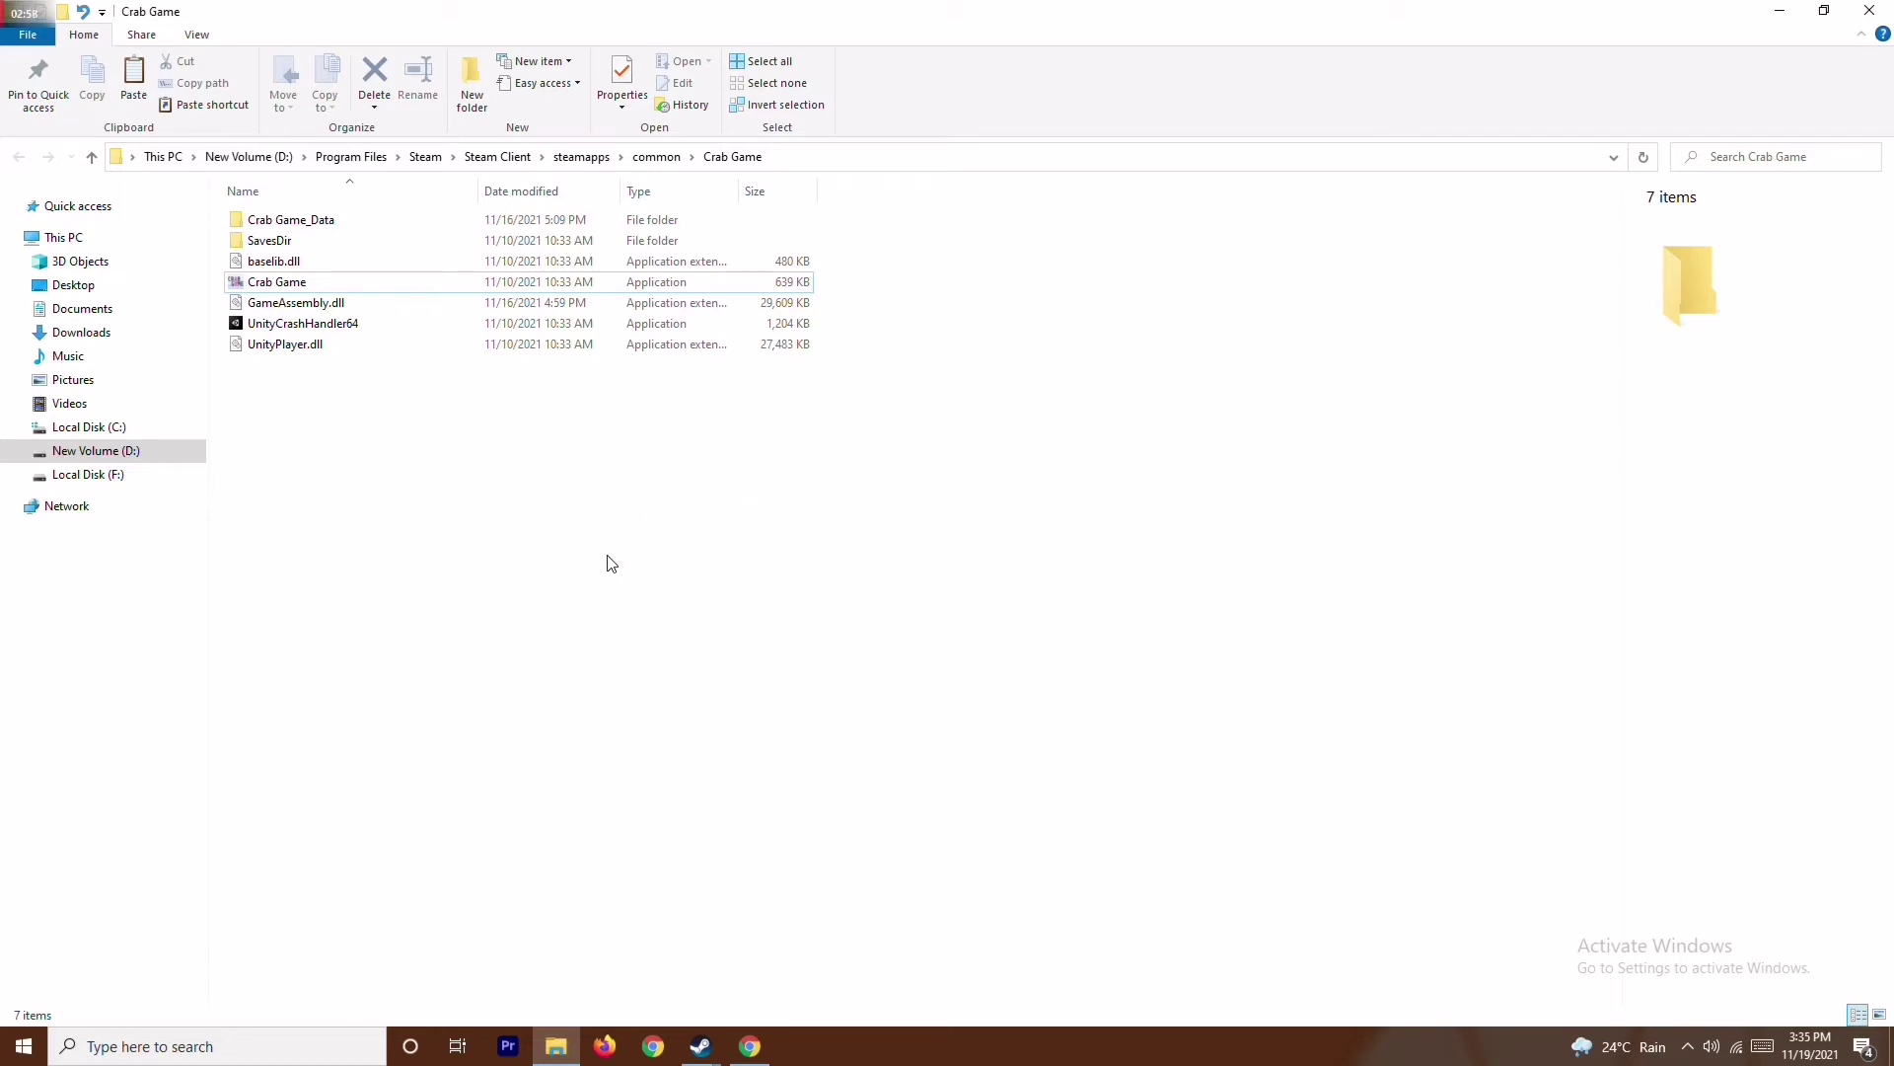
left_click(1872, 9)
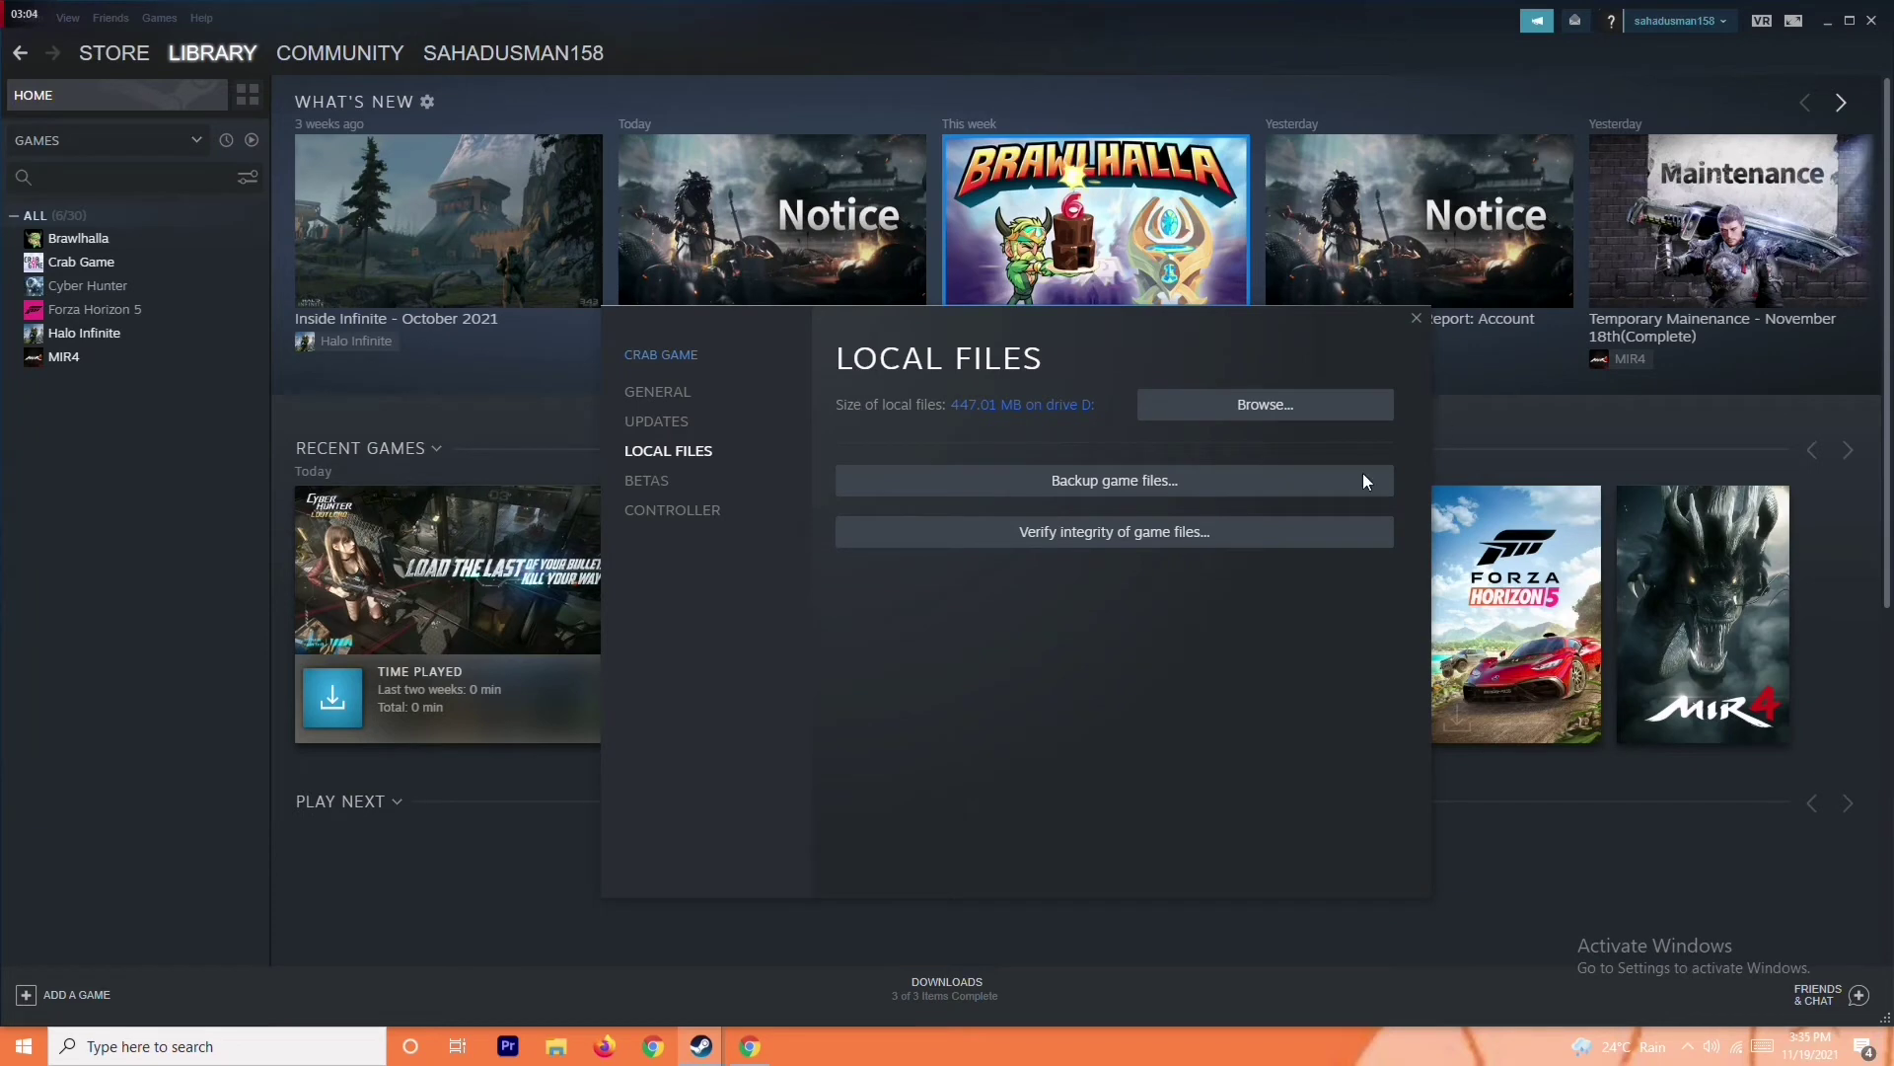
Step: Minimize the Steam library window and close Crab Game's Properties window
left_click(1826, 20)
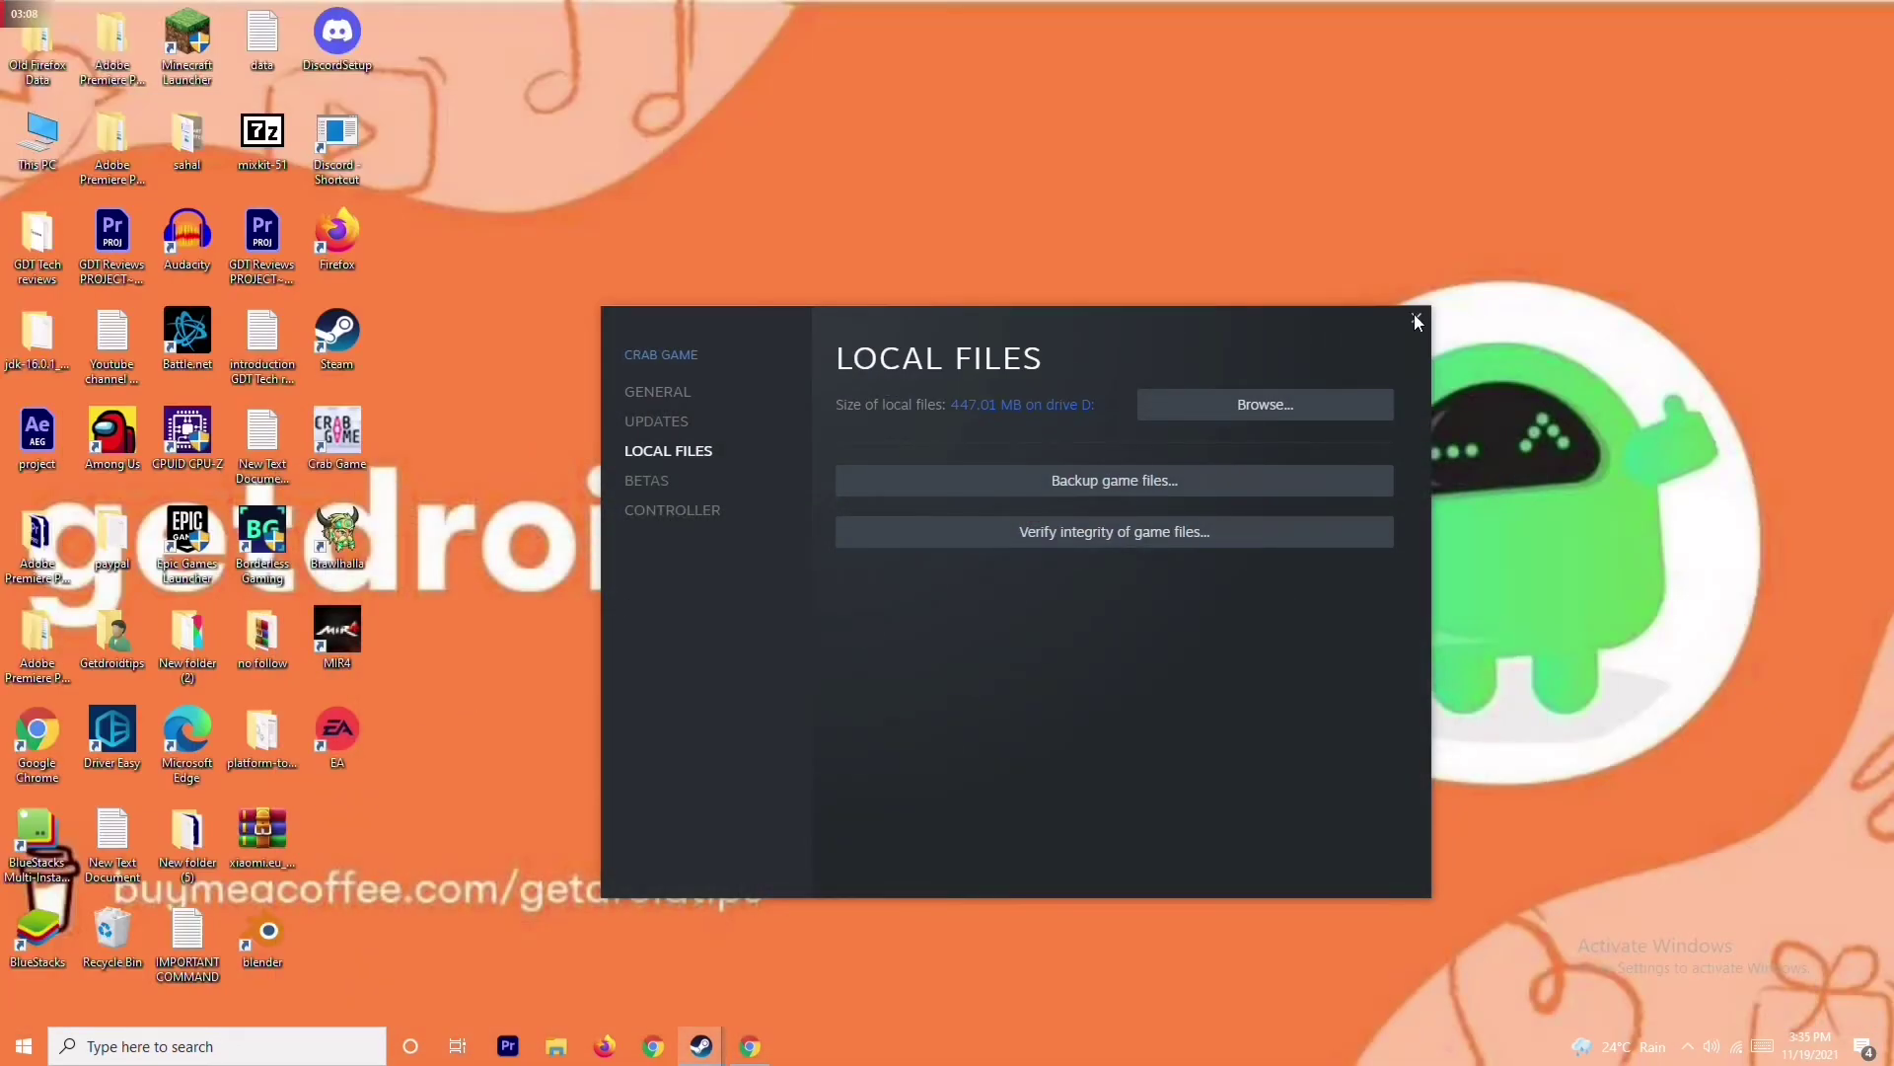
left_click(1417, 320)
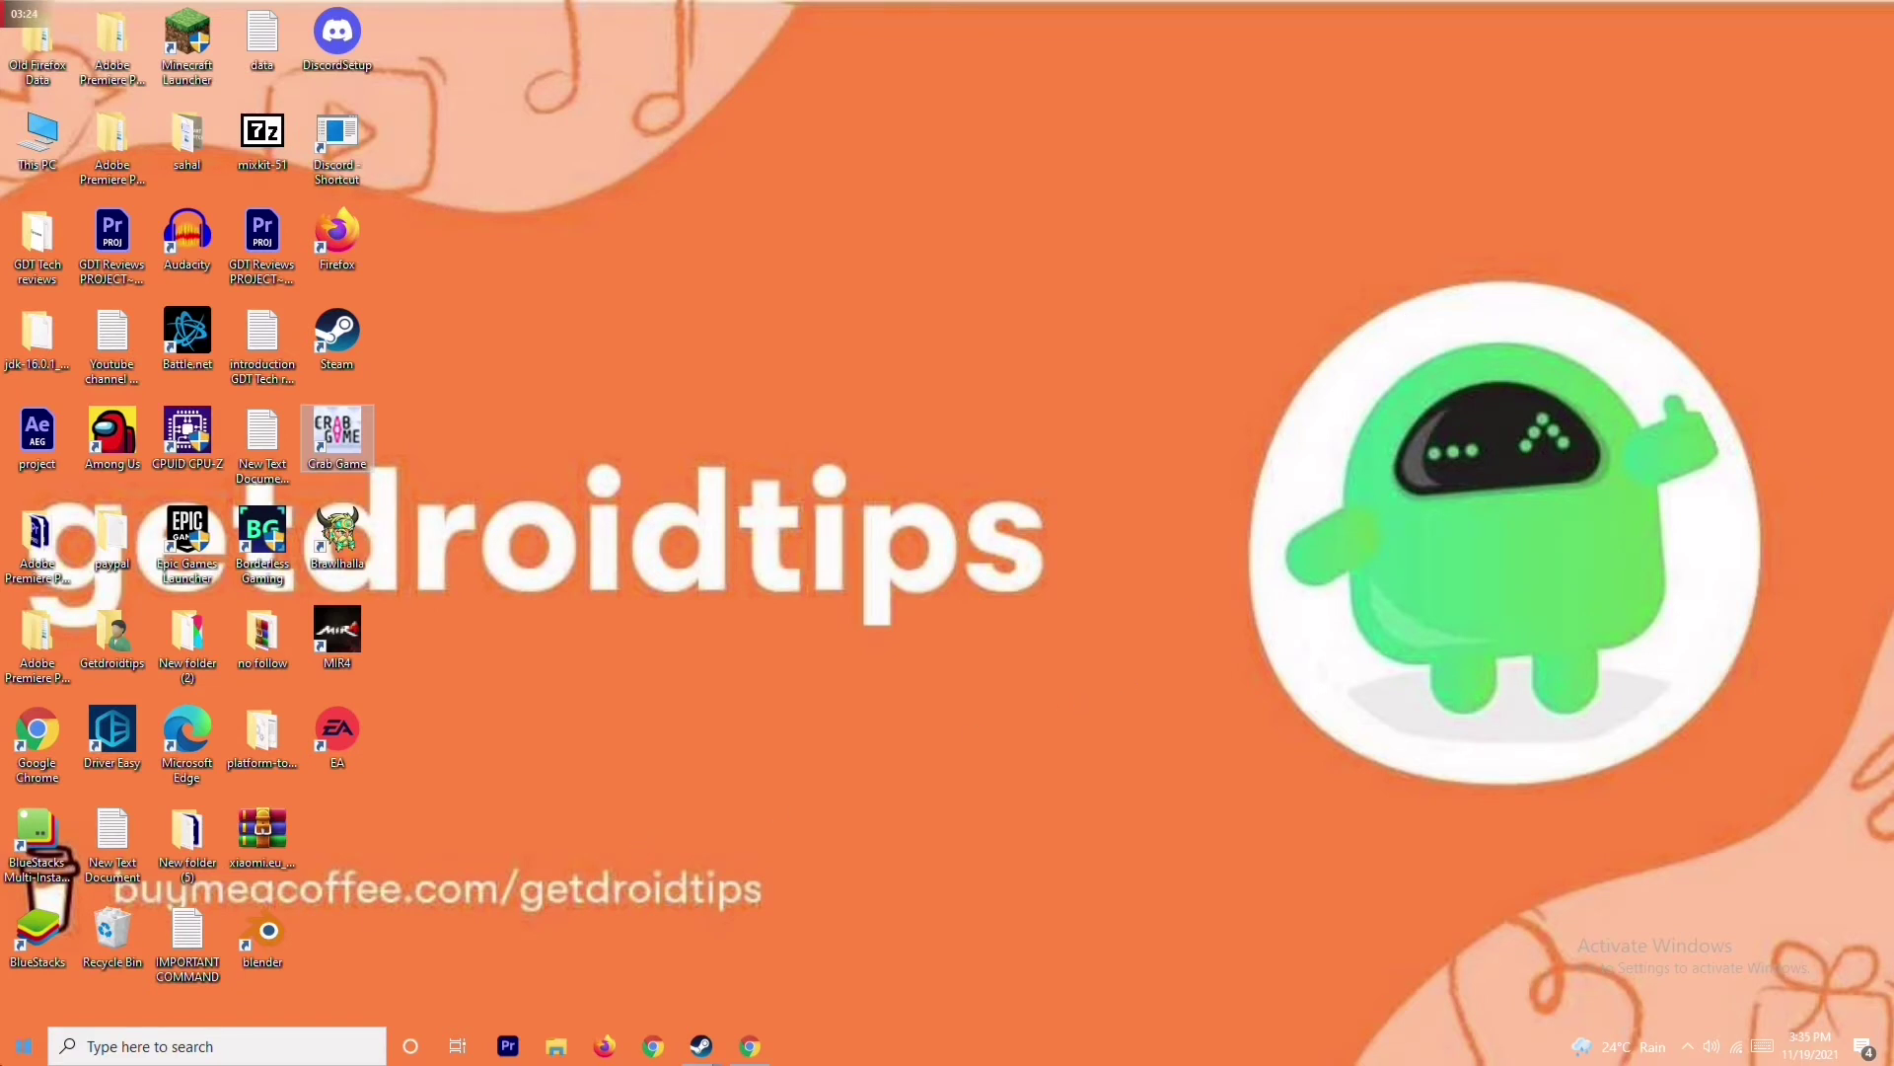
Step: Open Windows Defender Firewall settings through a 'windows' search
left_click(176, 1052)
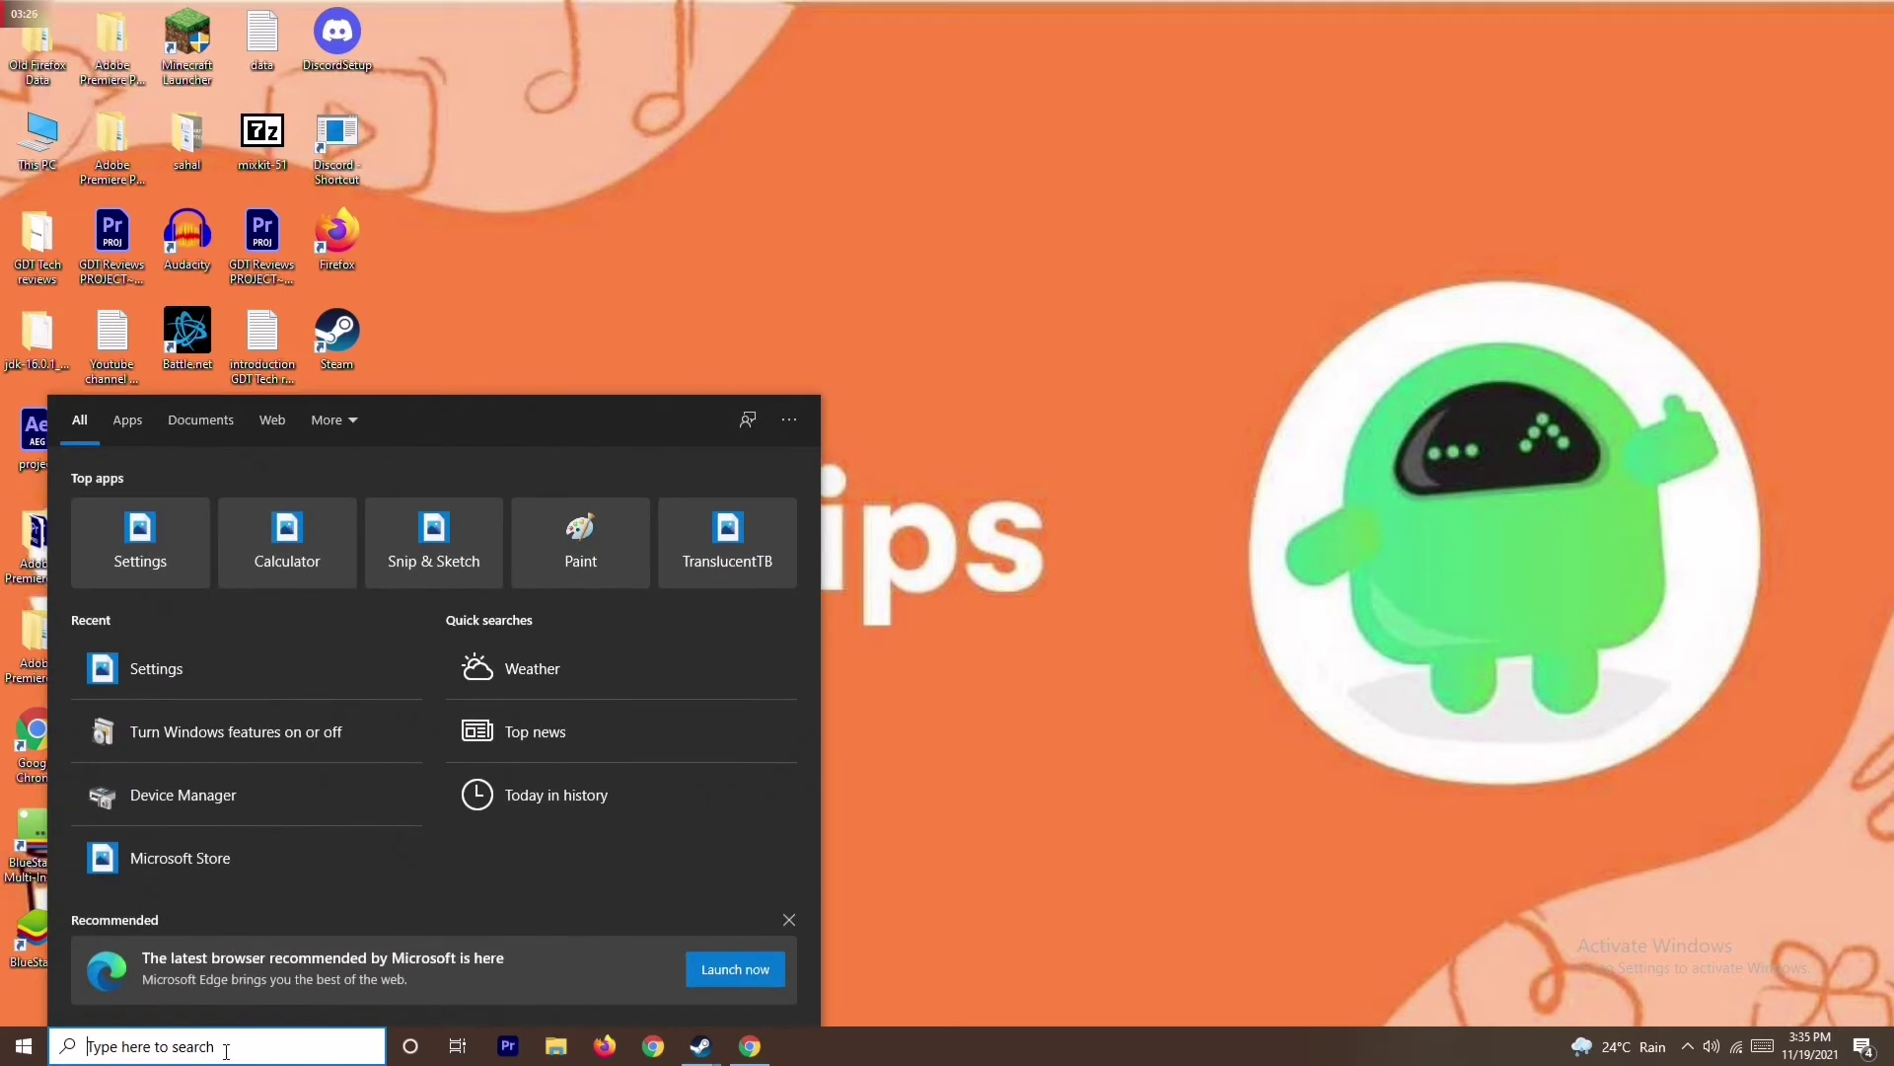
type("wi")
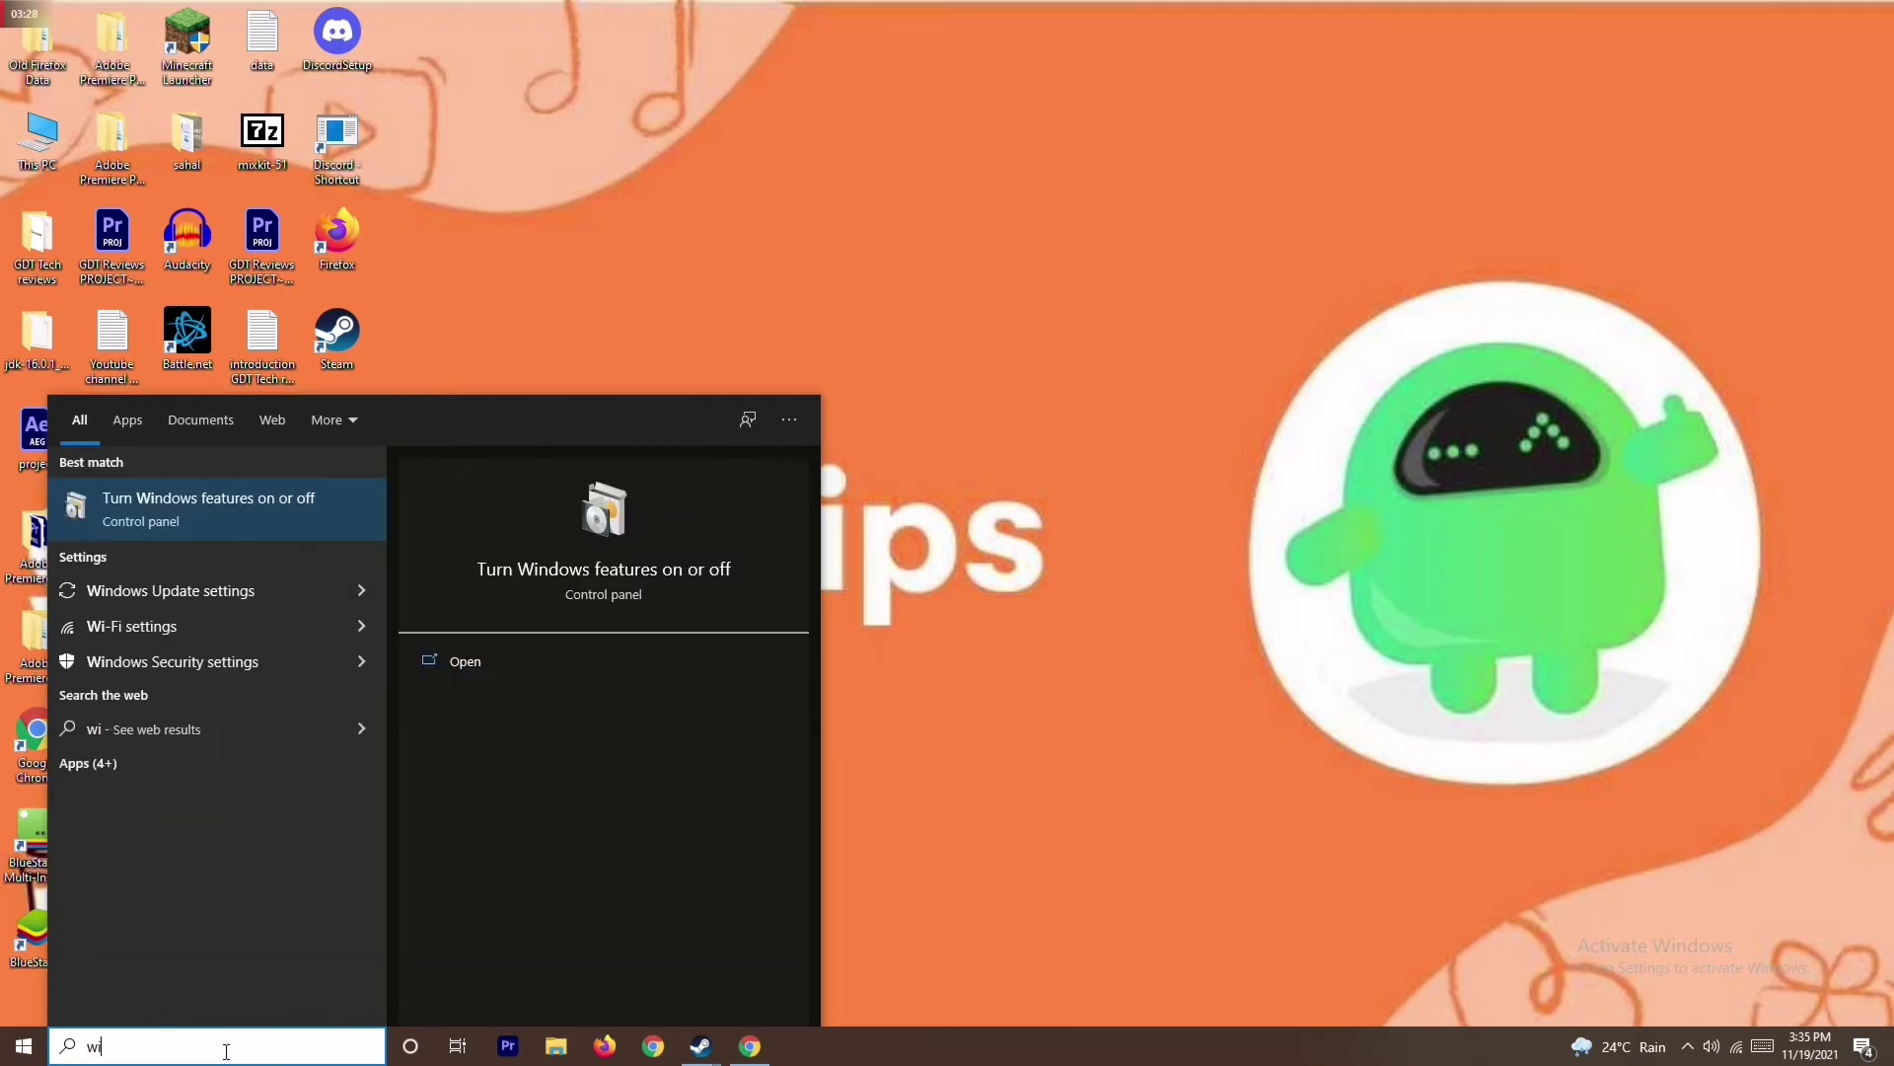
type("ndows")
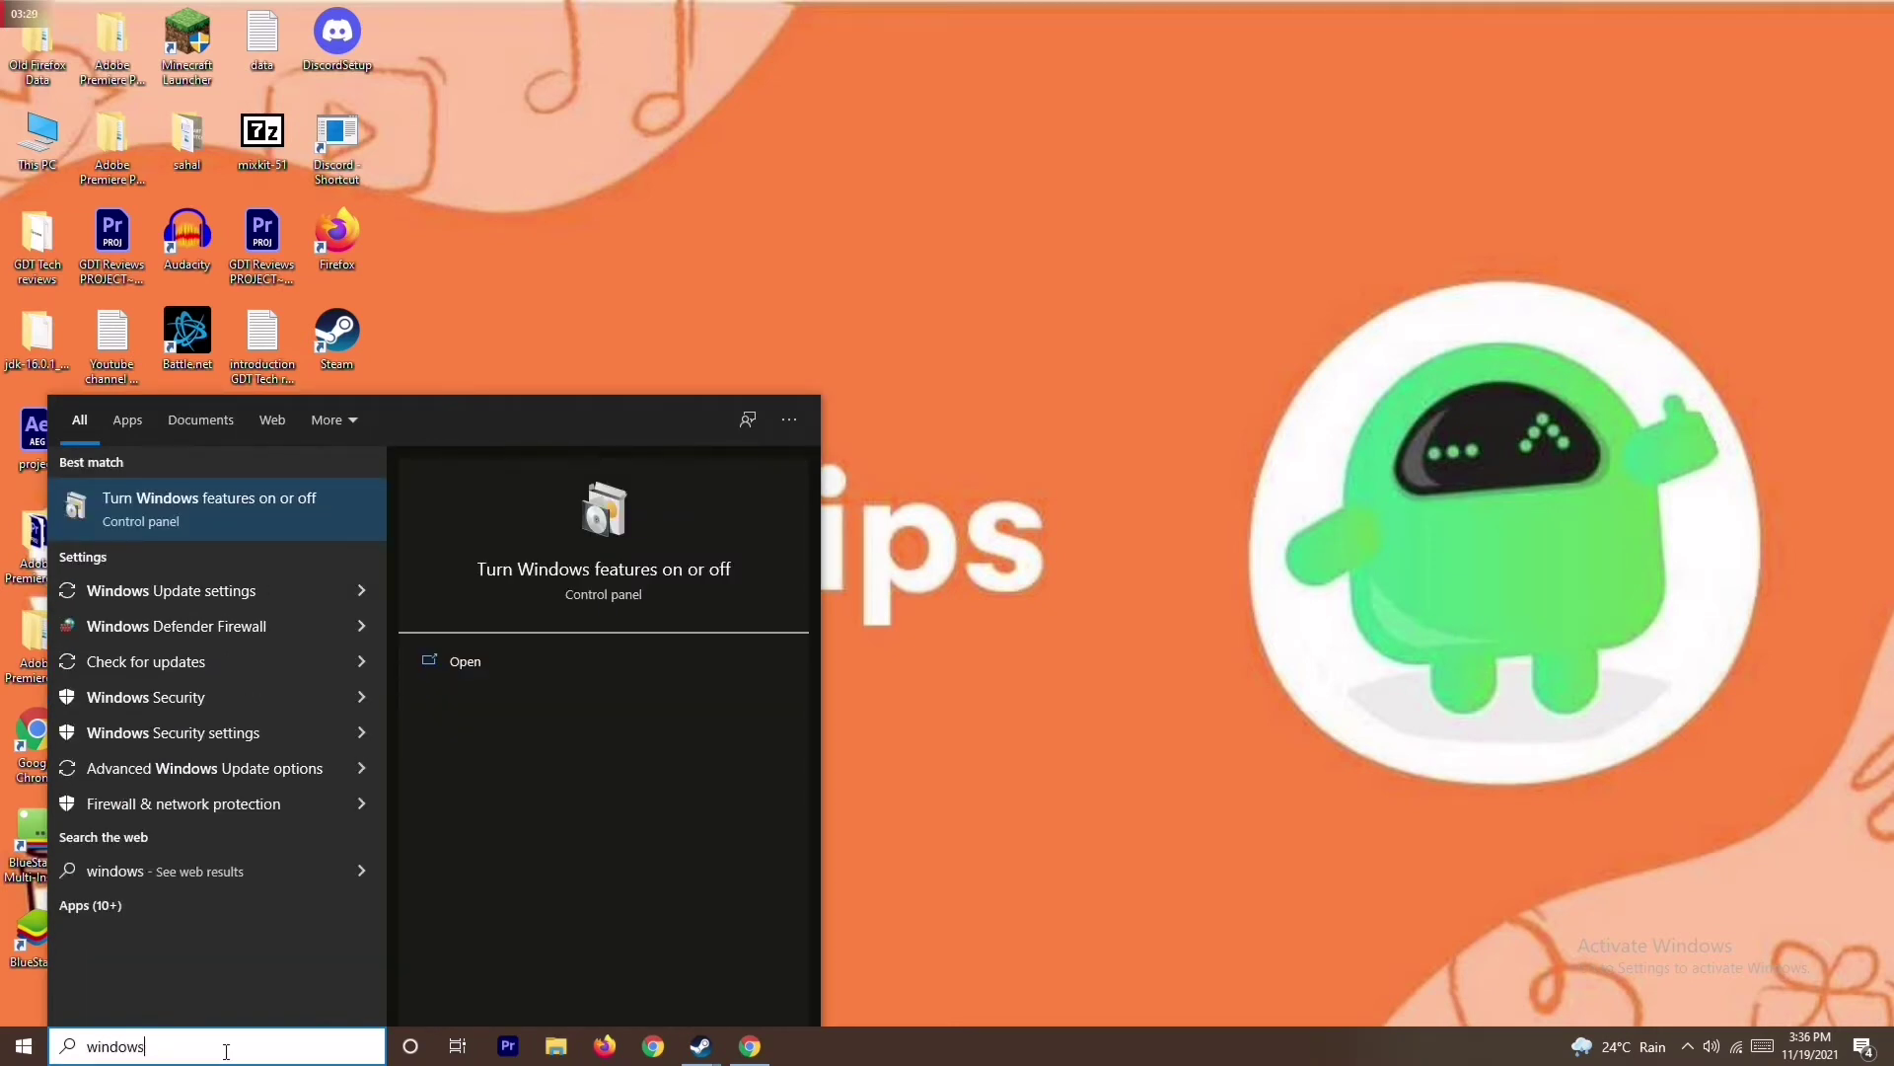
left_click(263, 630)
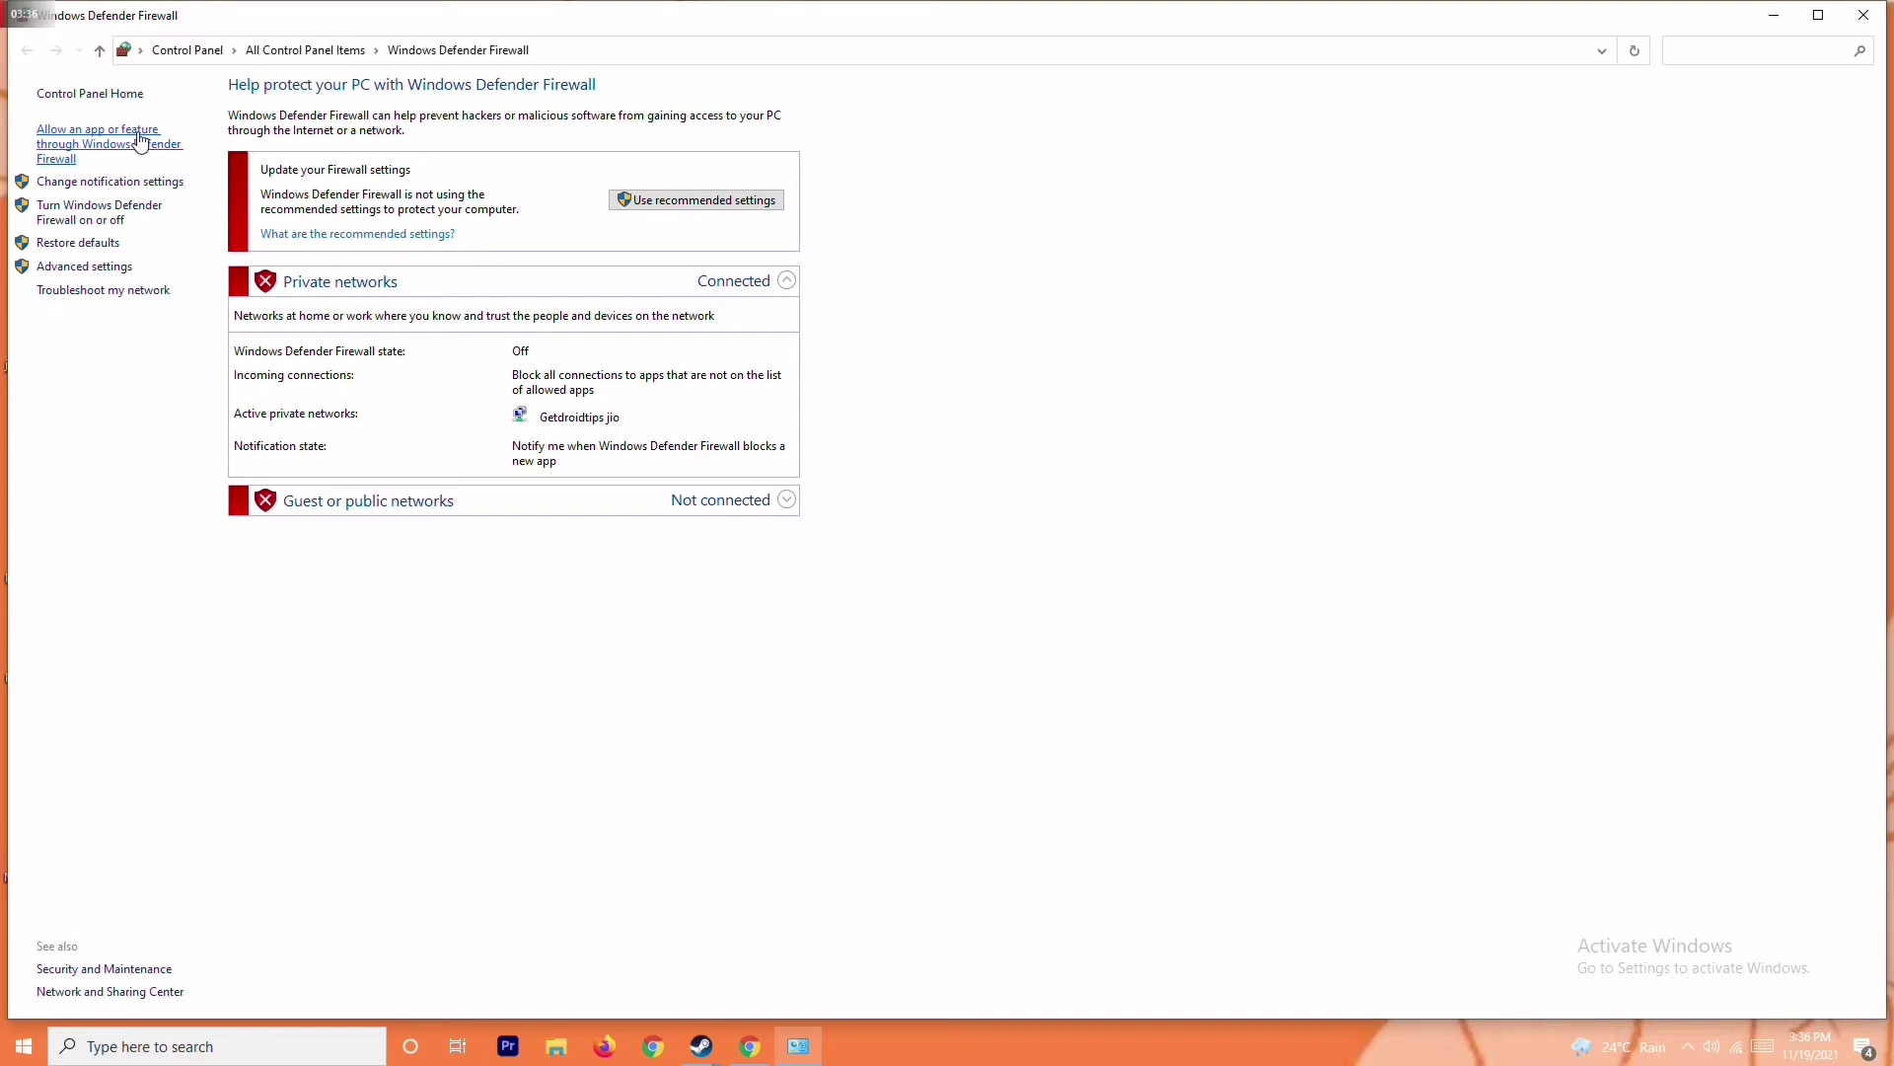
Step: Turn Windows Defender Firewall off for private and public networks and close the window
left_click(108, 212)
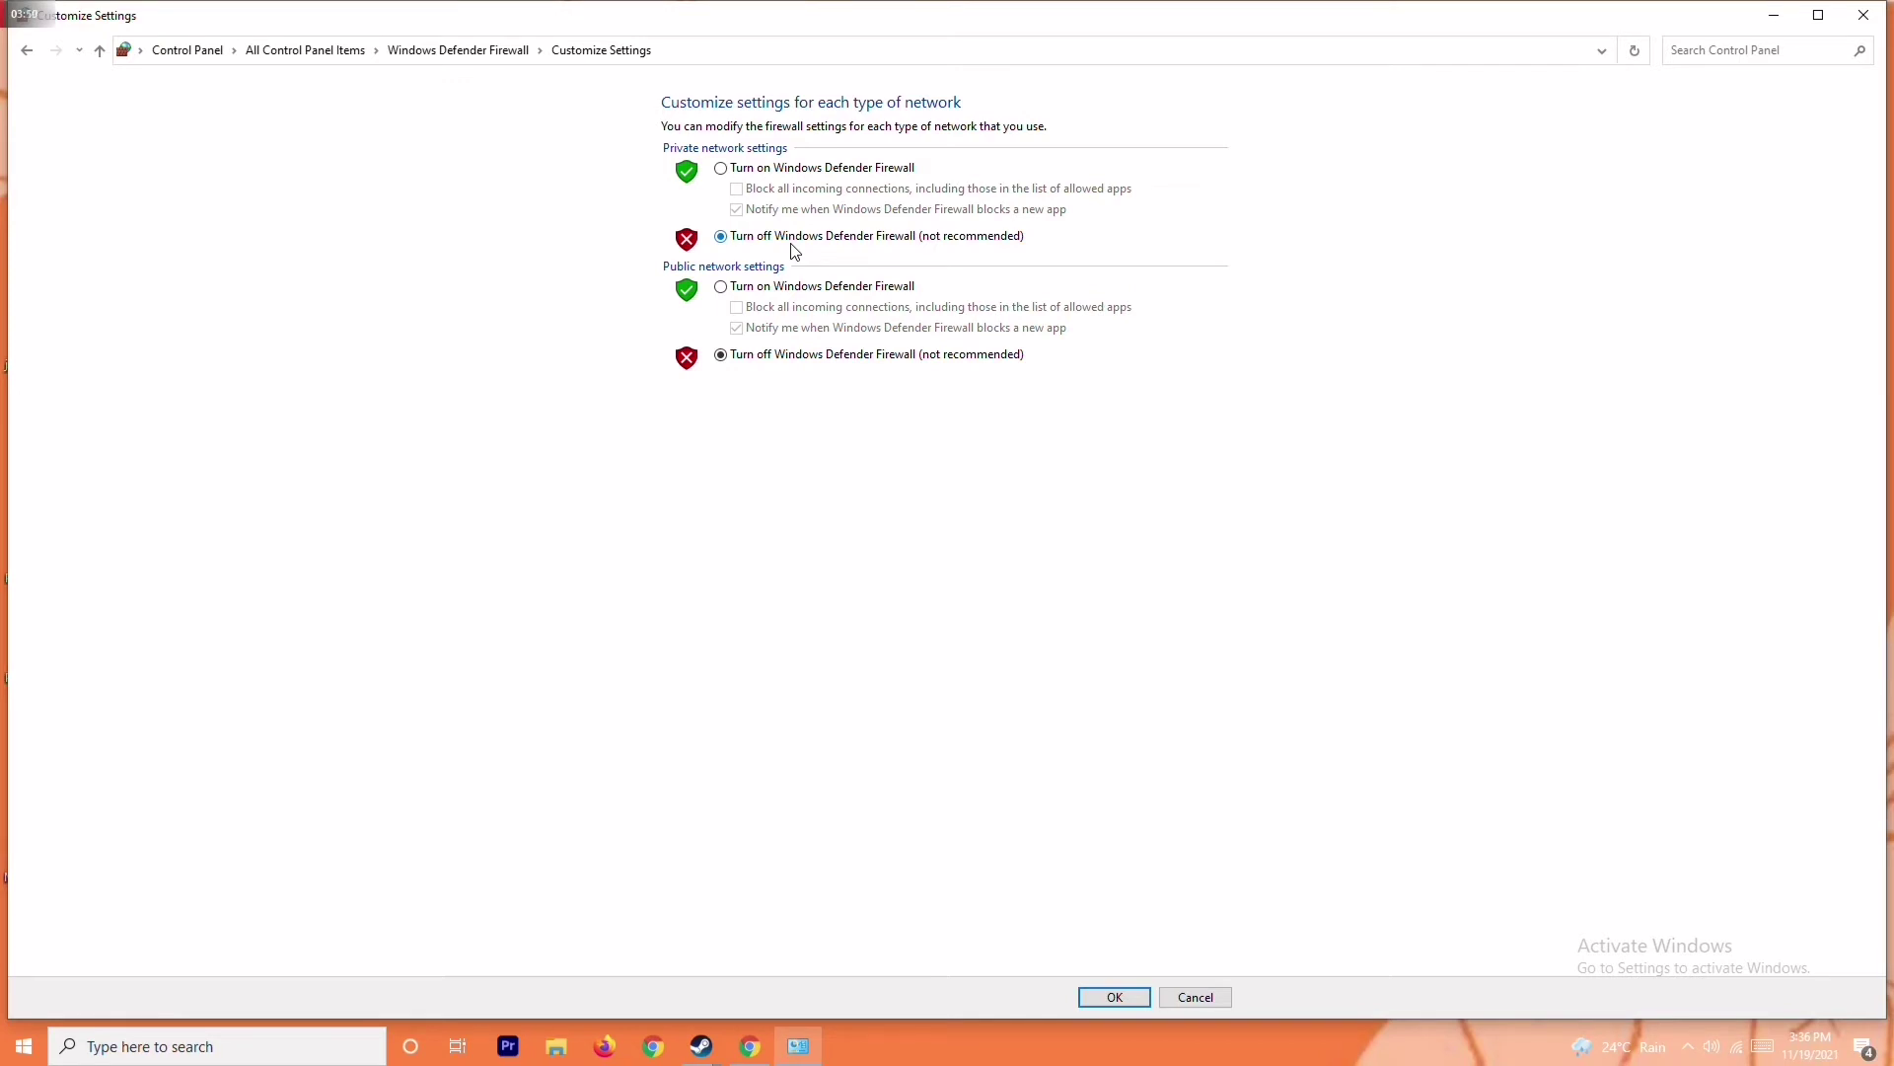
left_click(752, 168)
left_click(772, 241)
left_click(1863, 15)
left_click(24, 1046)
Step: Dismiss the Start menu and open the Windows Settings home page with Win+I
left_click(25, 1002)
left_click(989, 696)
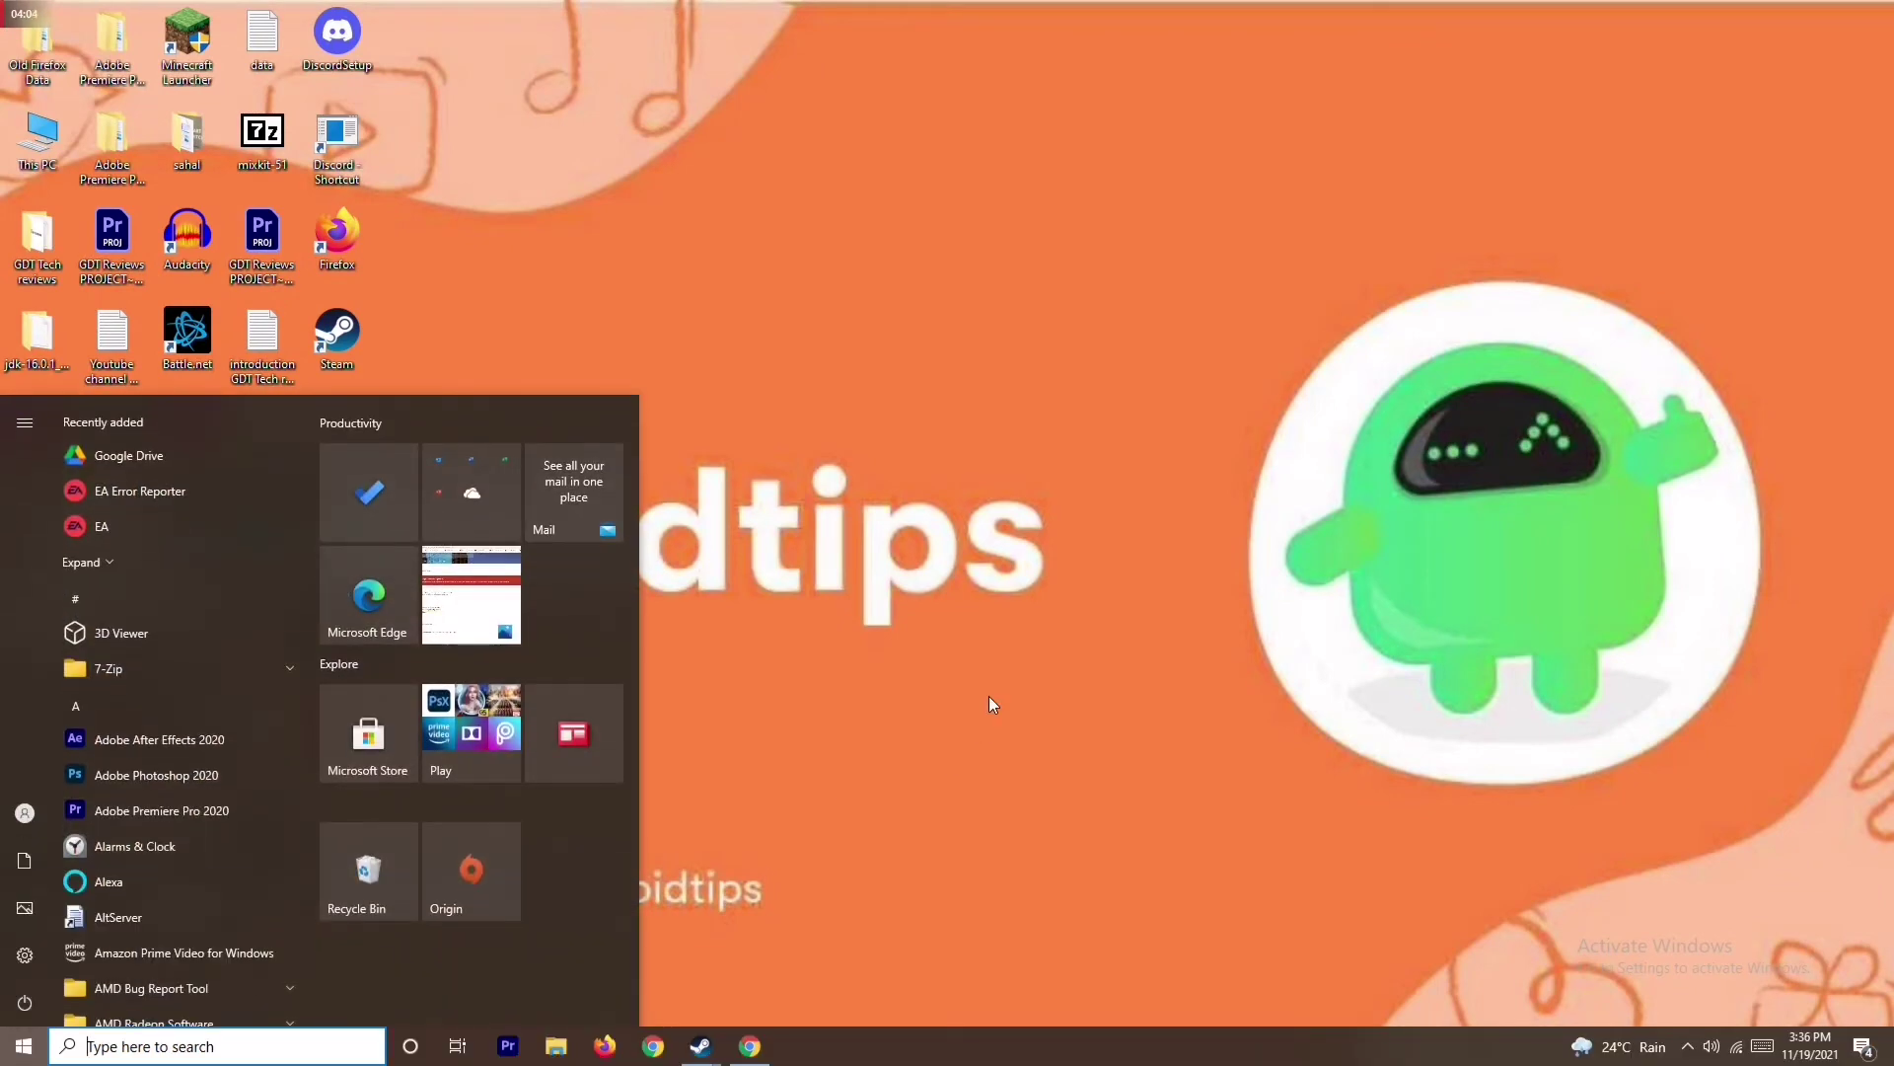
left_click(989, 696)
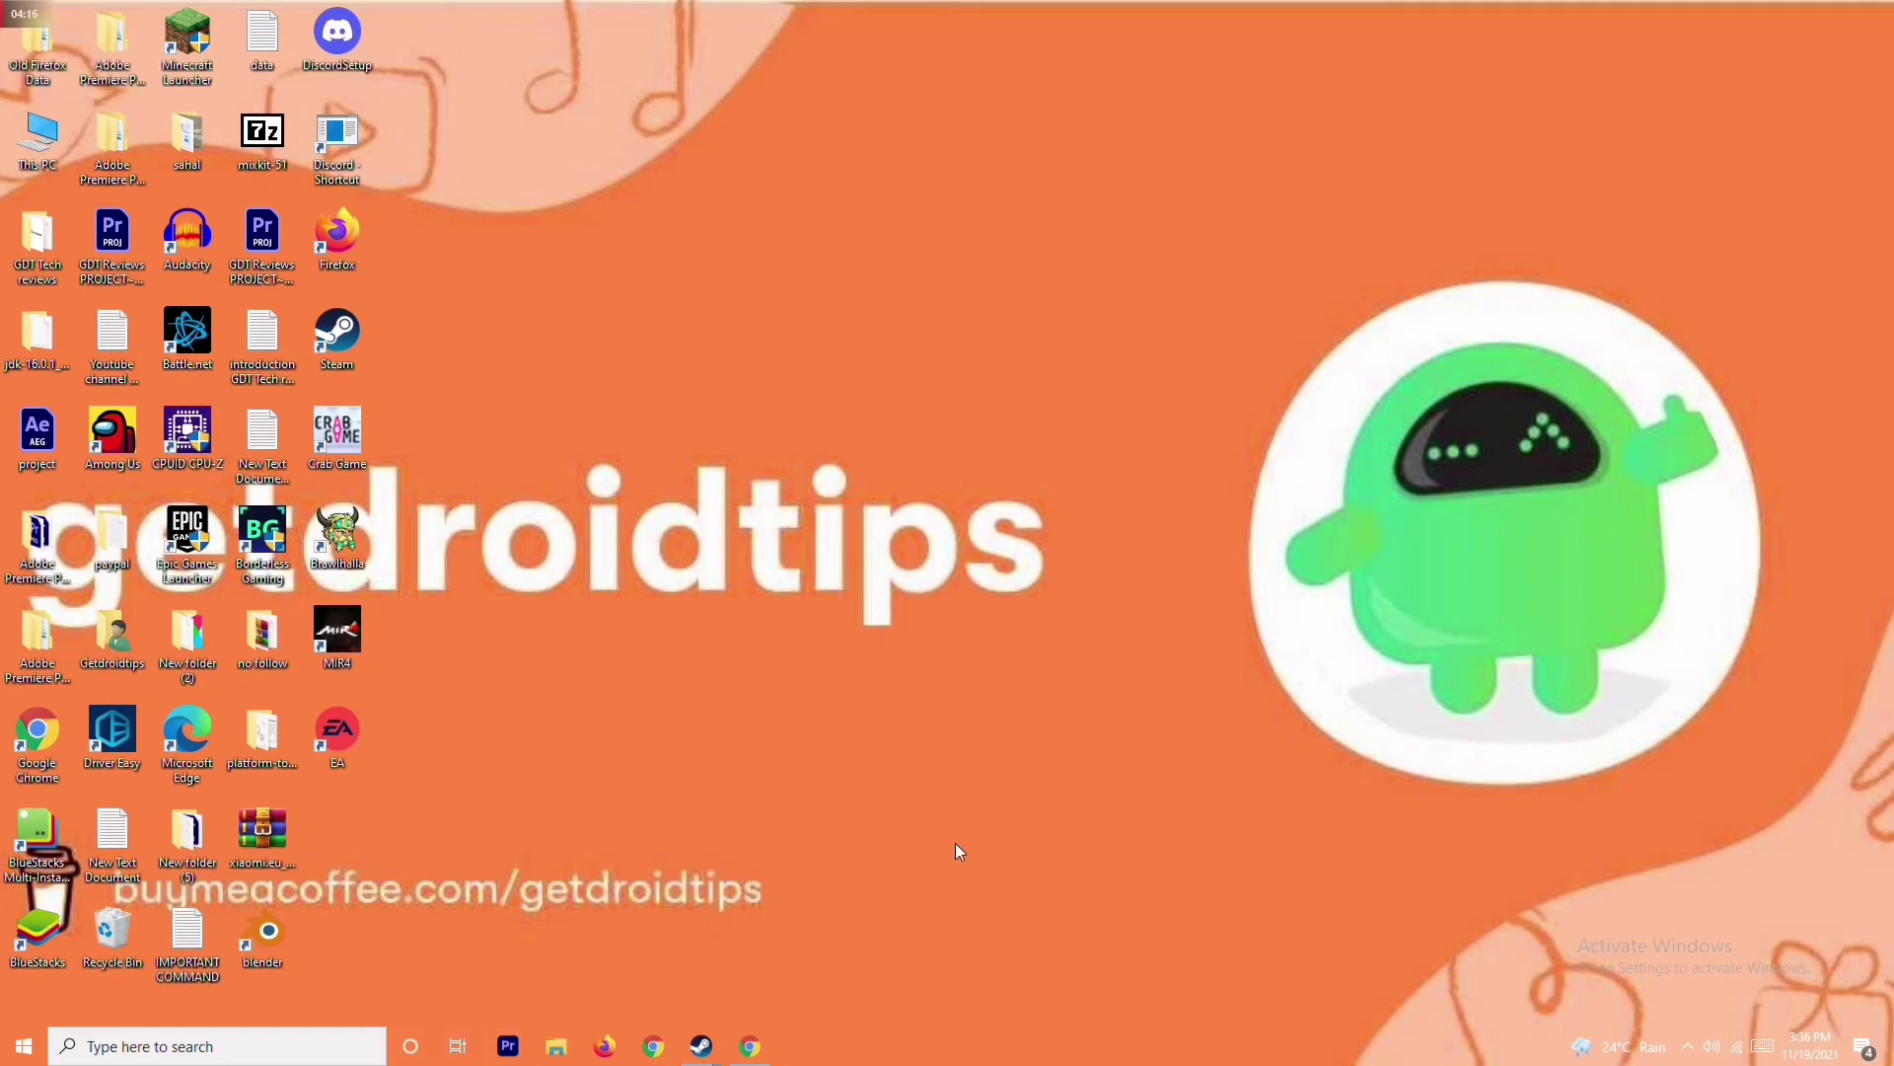
key("super+i")
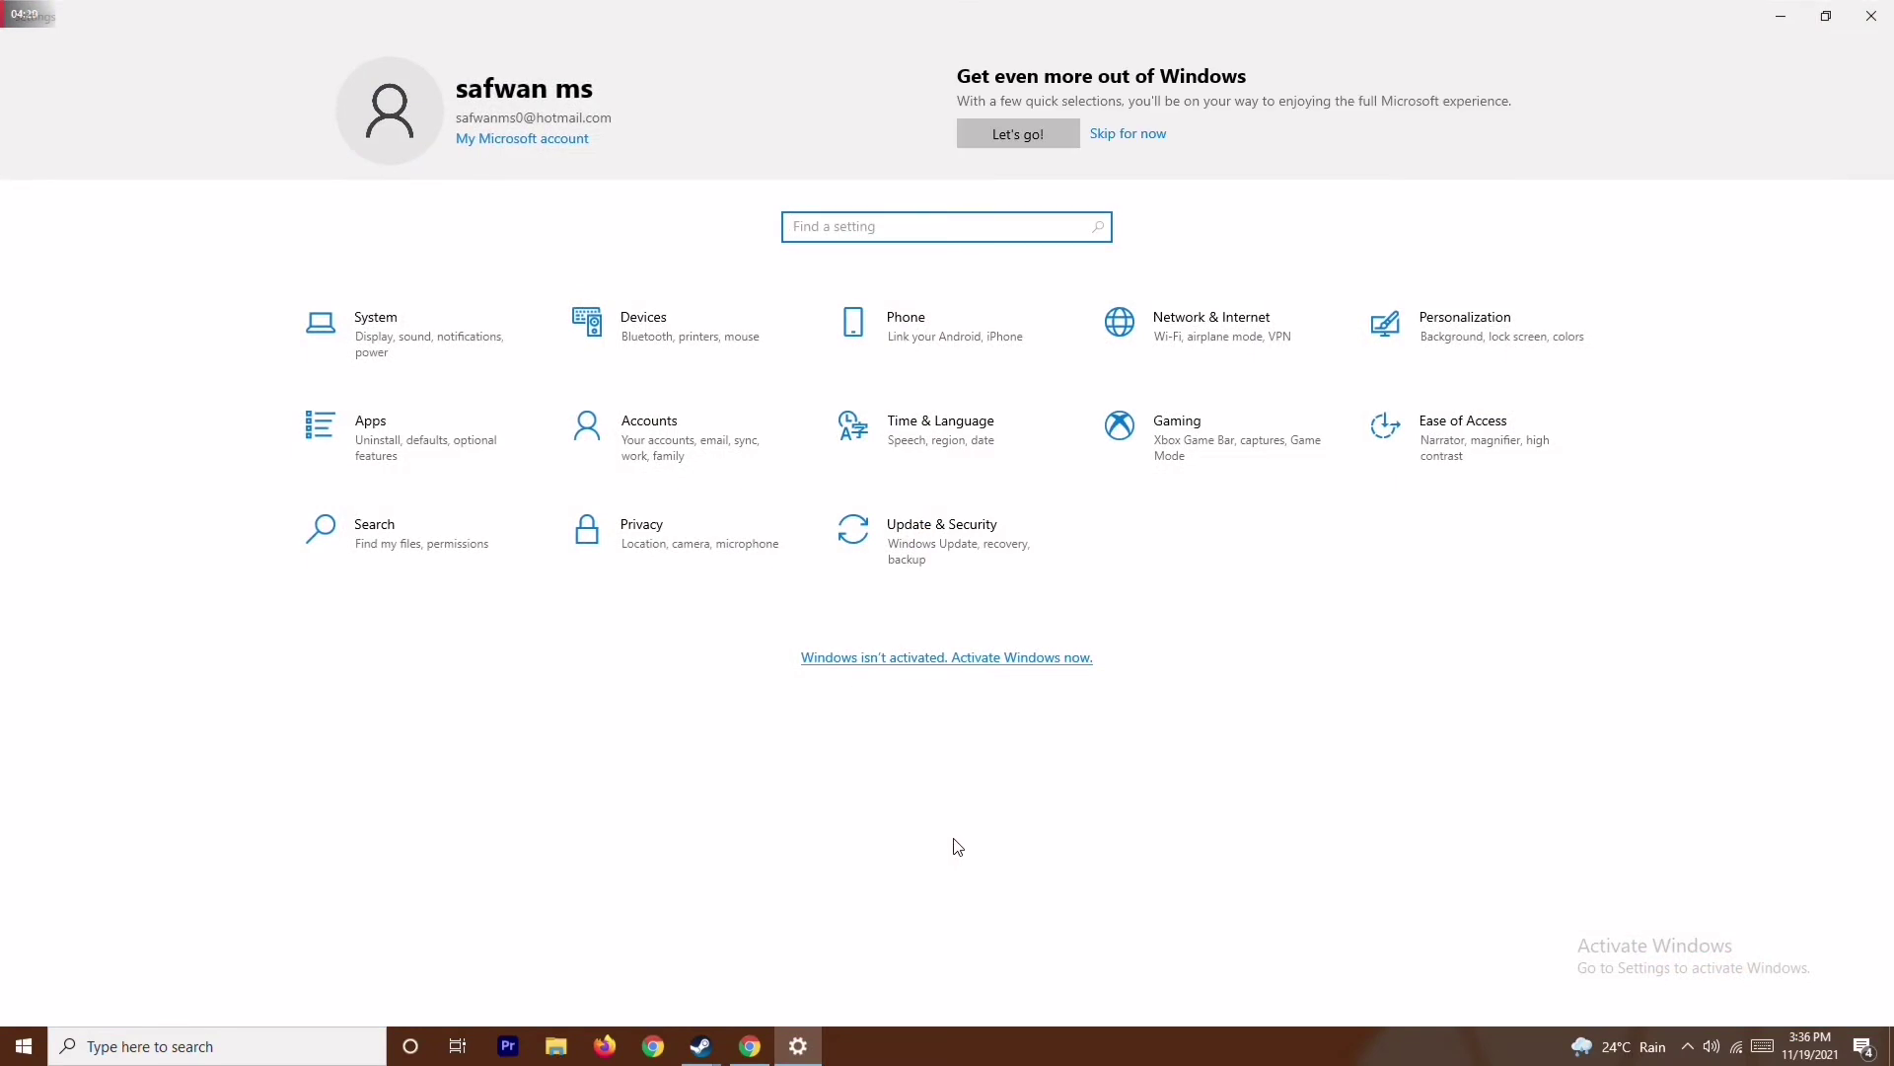
Step: Go to Windows Security's Virus & threat protection settings via Update & Security
left_click(964, 529)
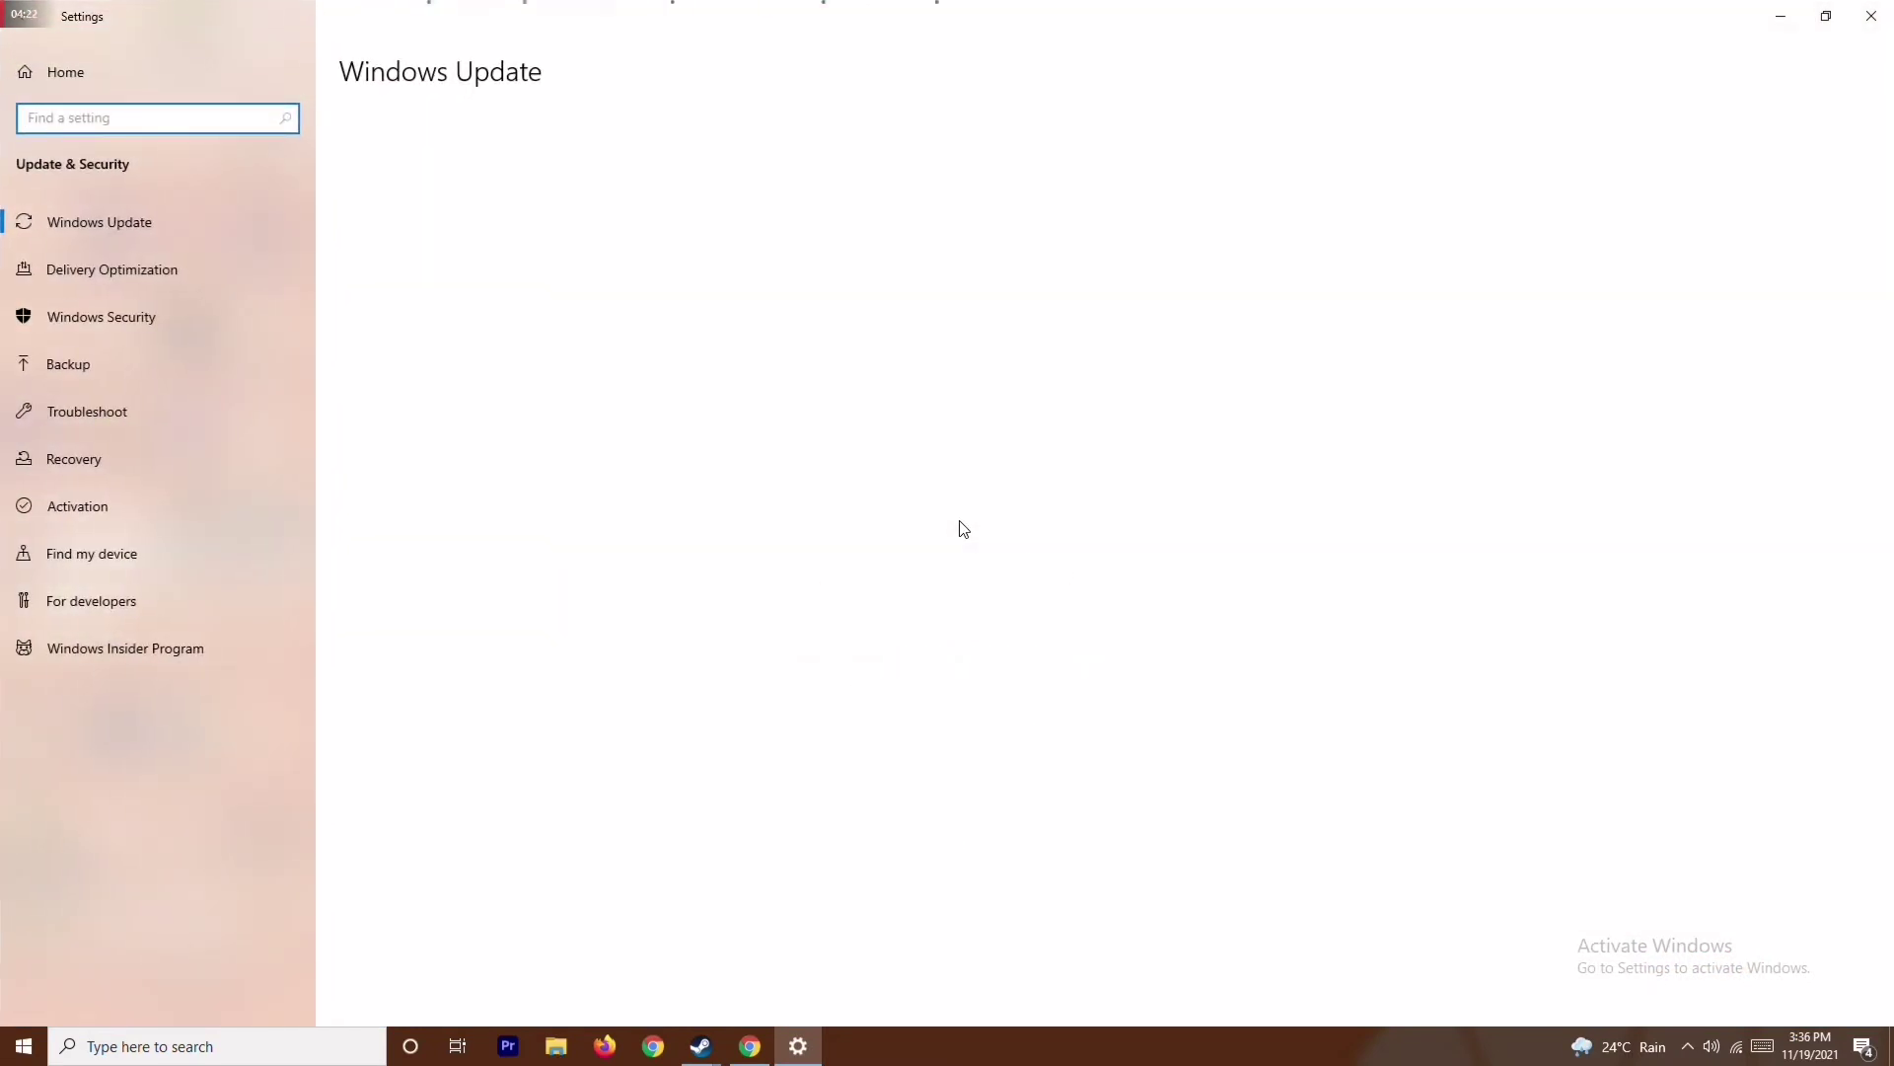
left_click(123, 319)
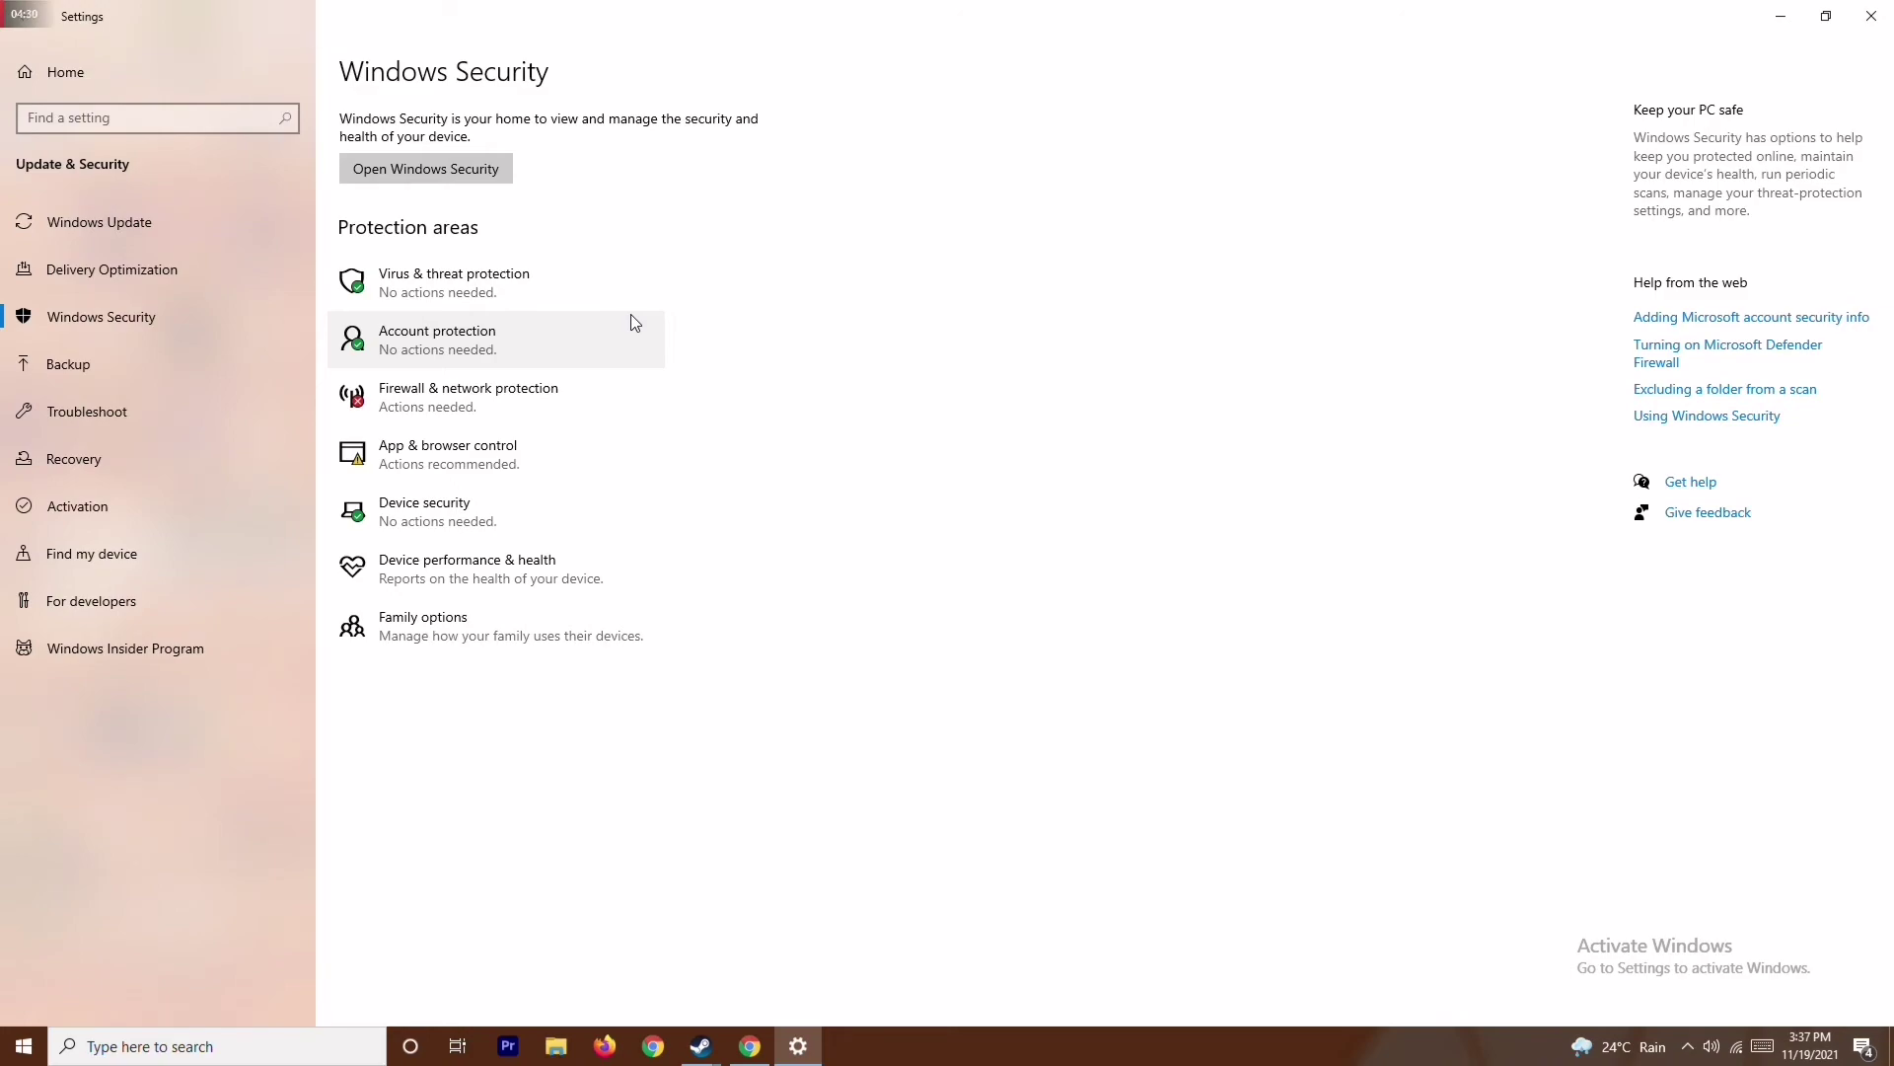
left_click(571, 284)
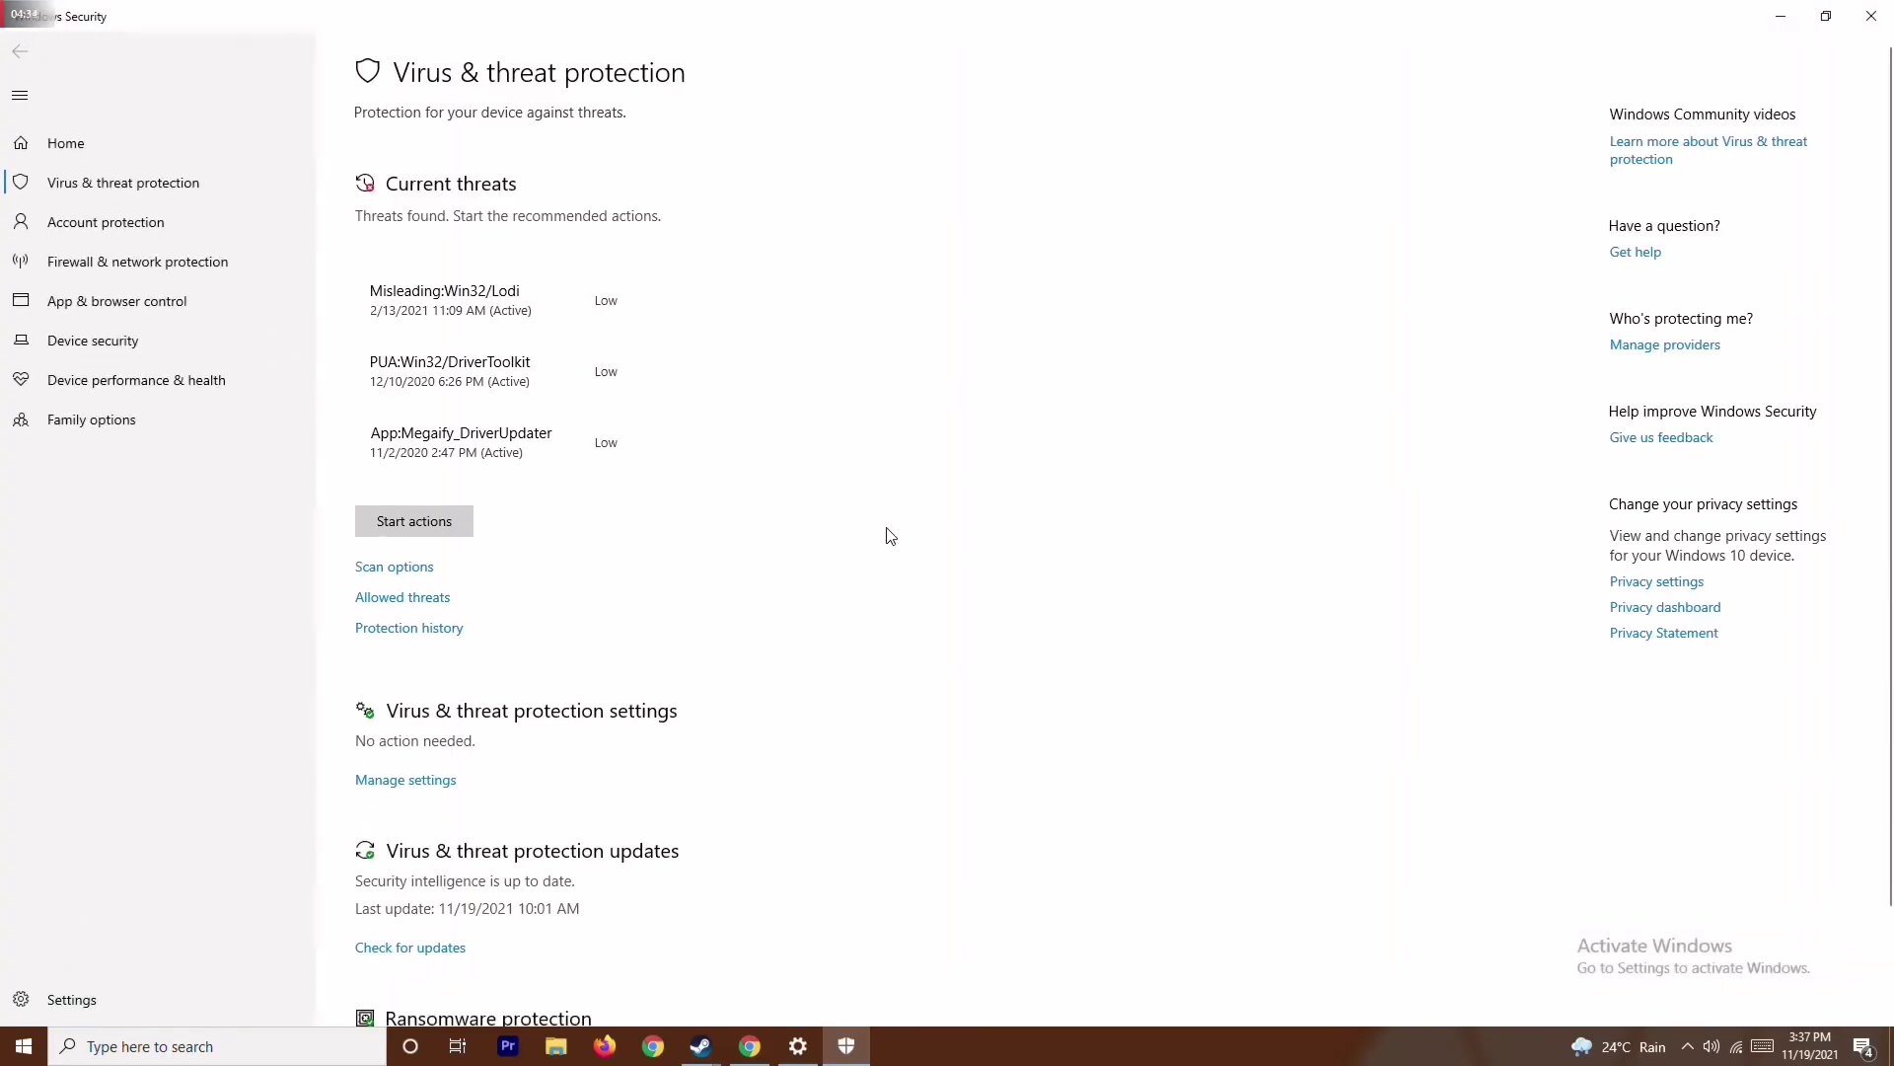
scroll(891, 535, "down", 2)
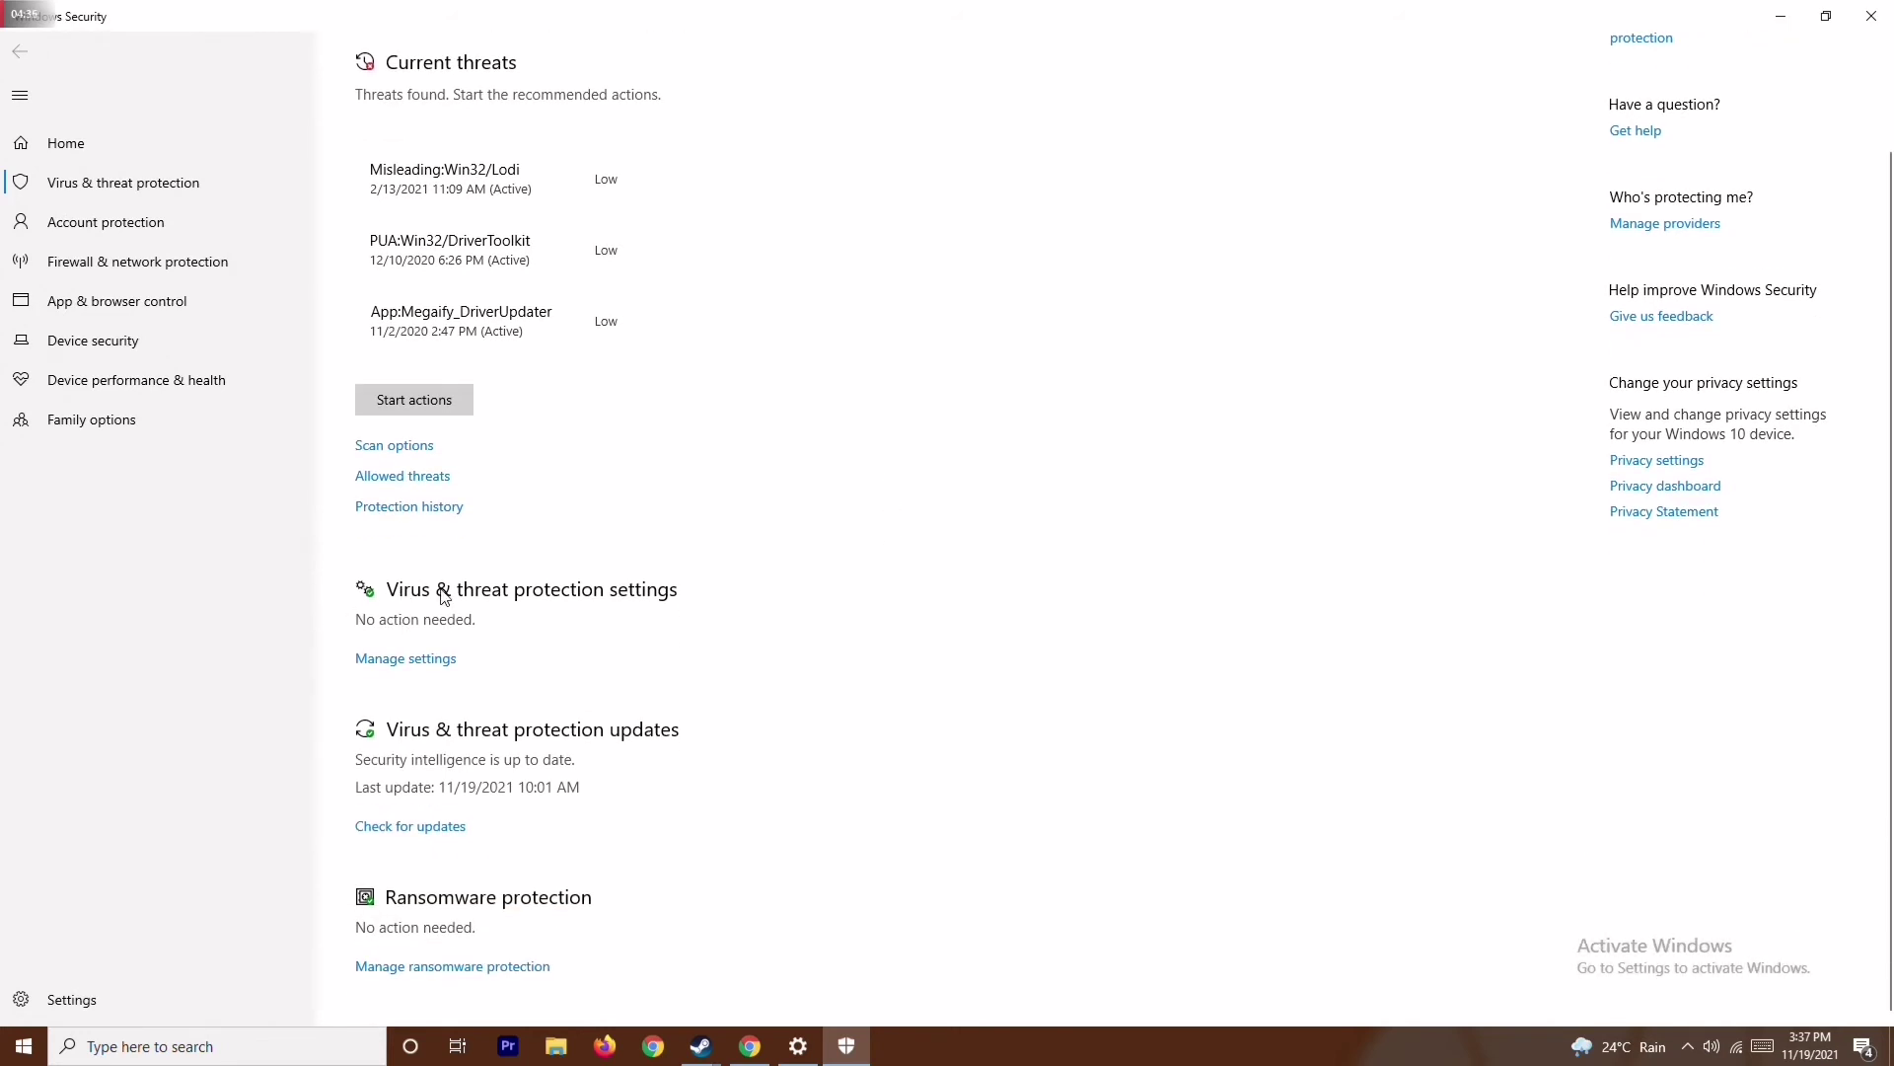
left_click(422, 667)
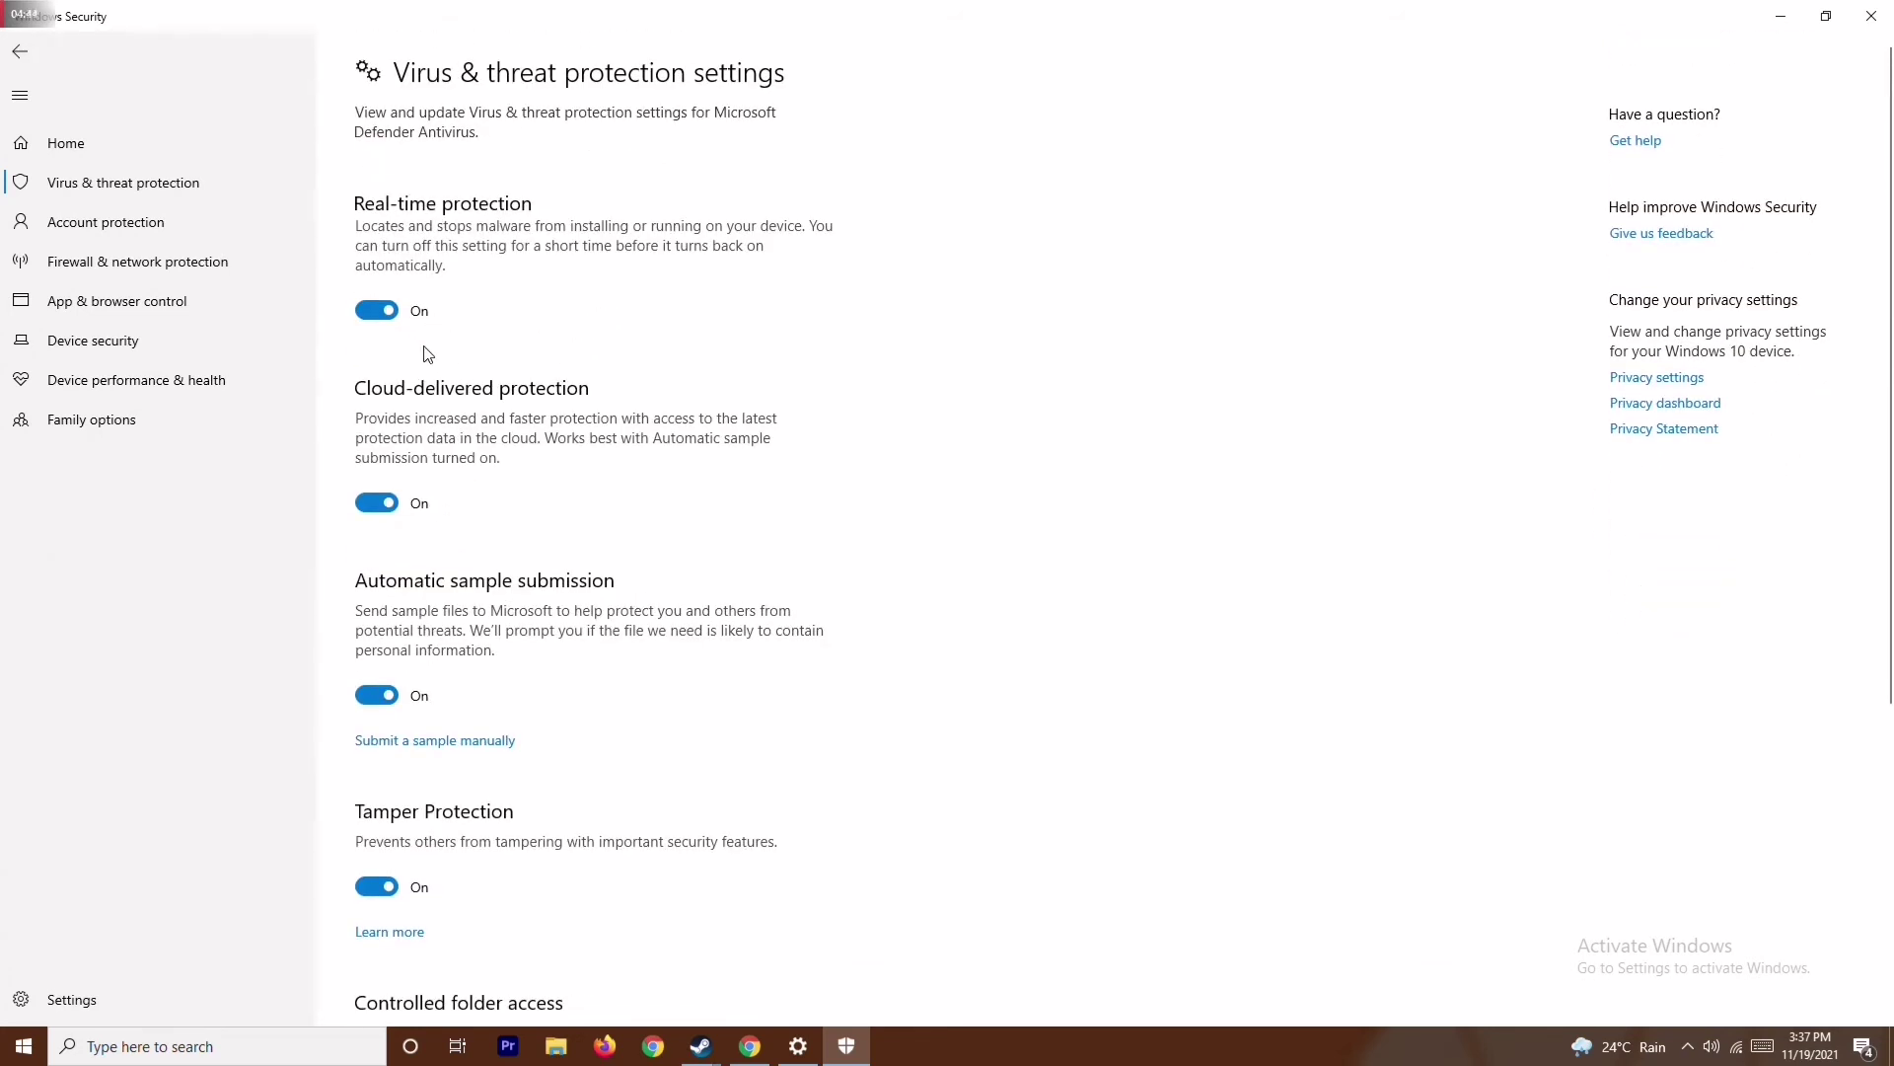
Step: Turn Real-time protection off, approve the permission prompt, and close Windows Security
left_click(379, 311)
left_click(861, 648)
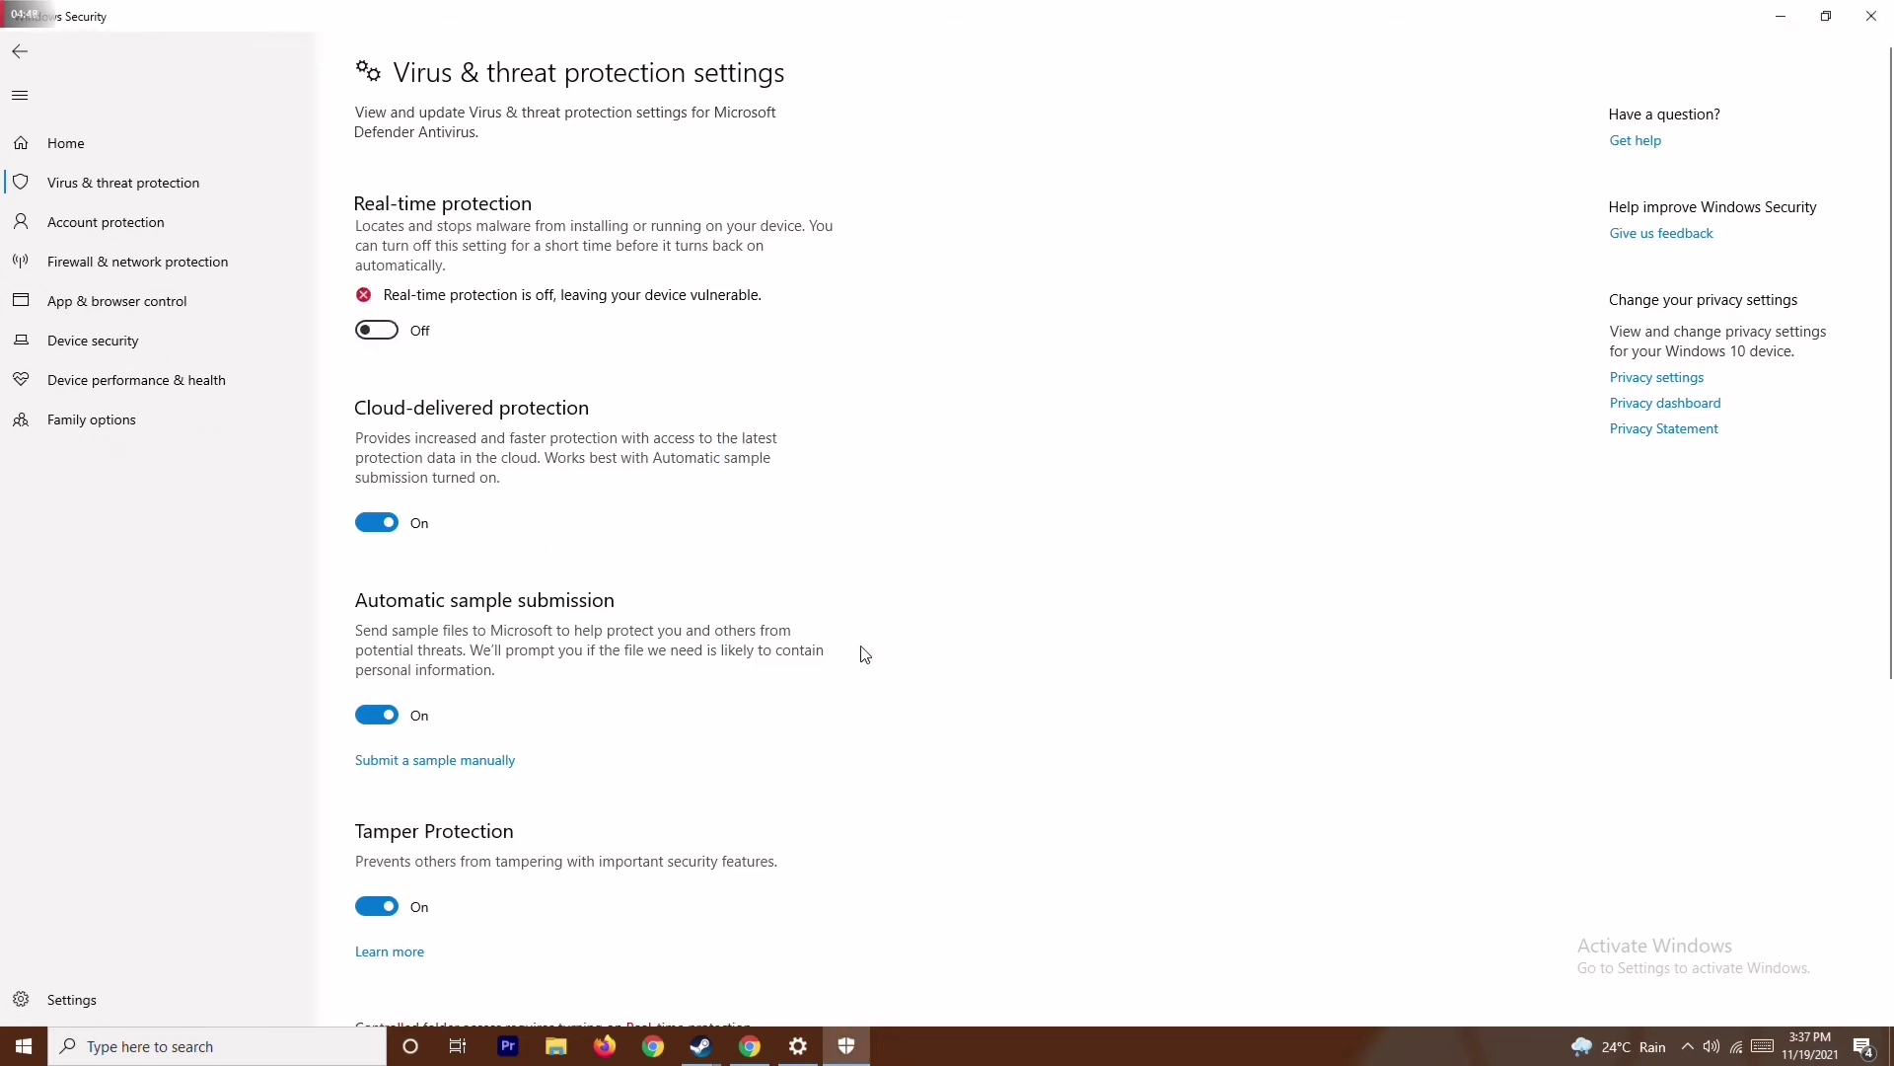
left_click(1871, 16)
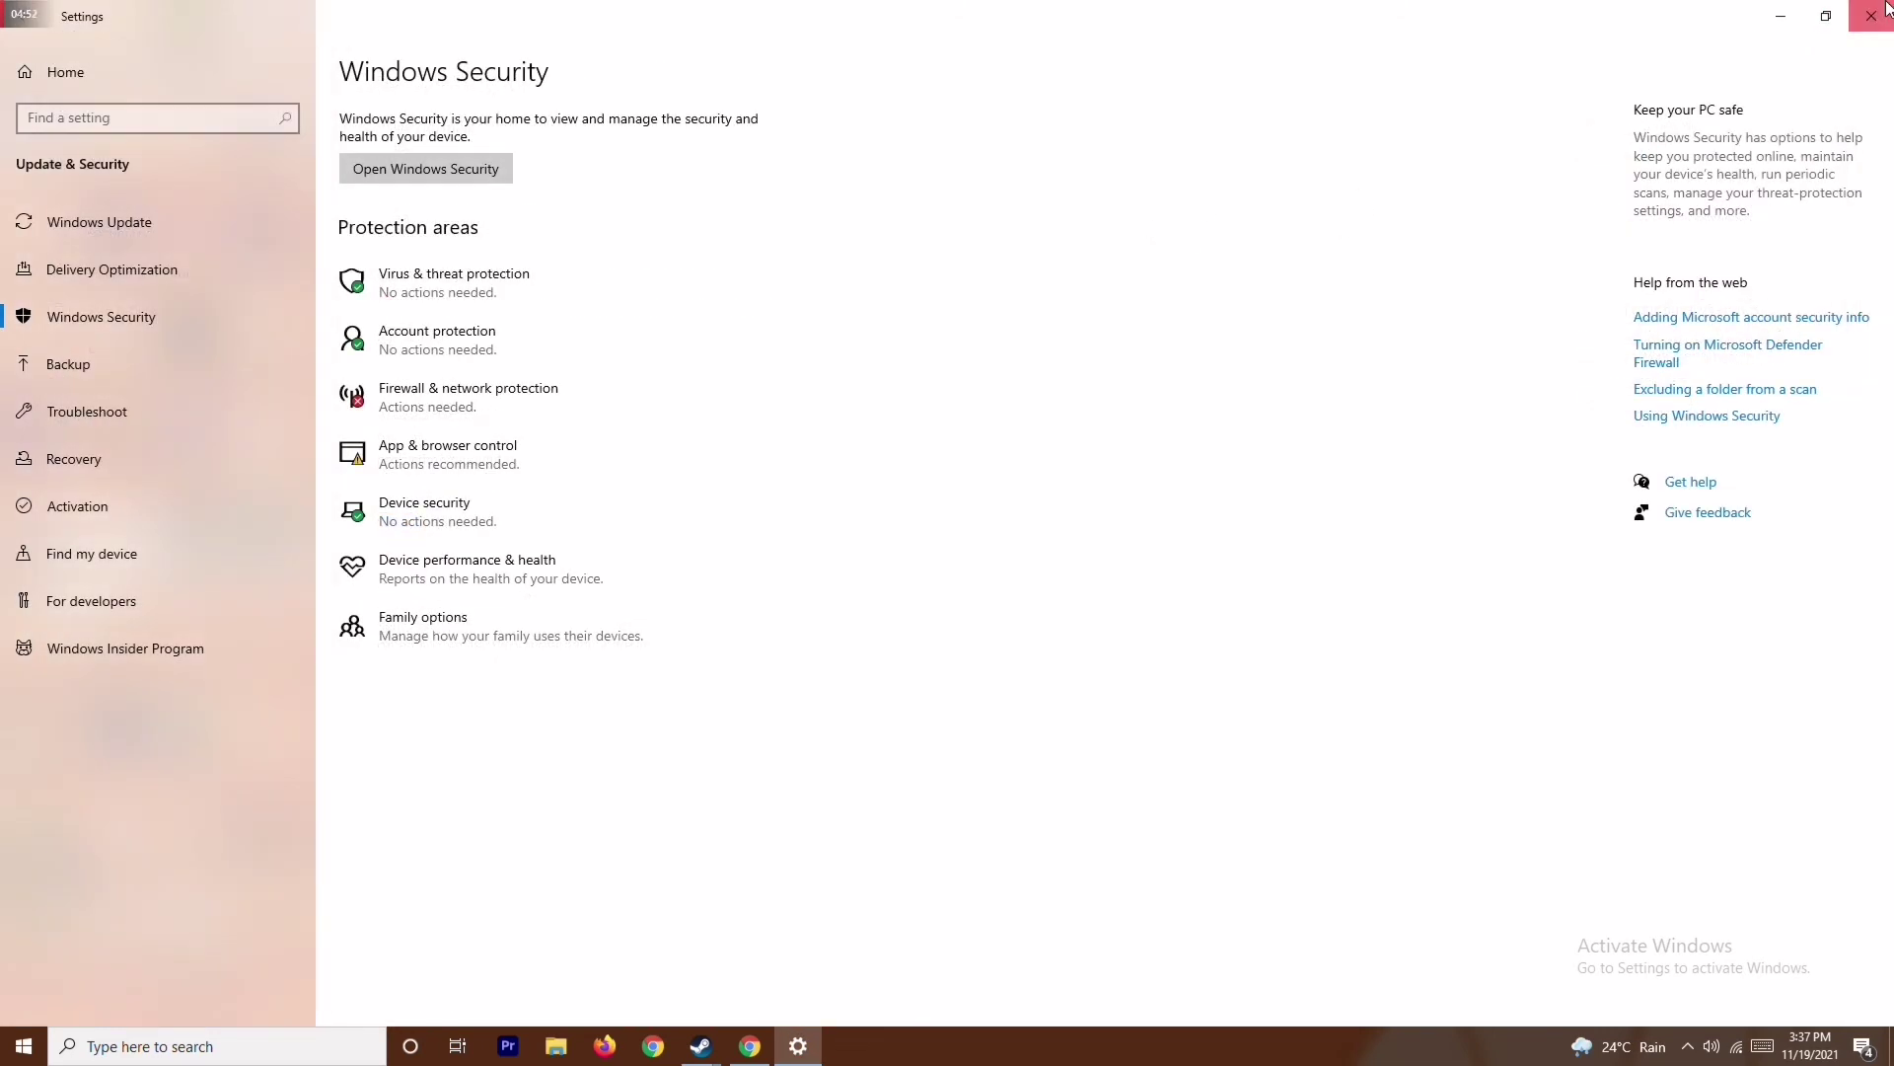